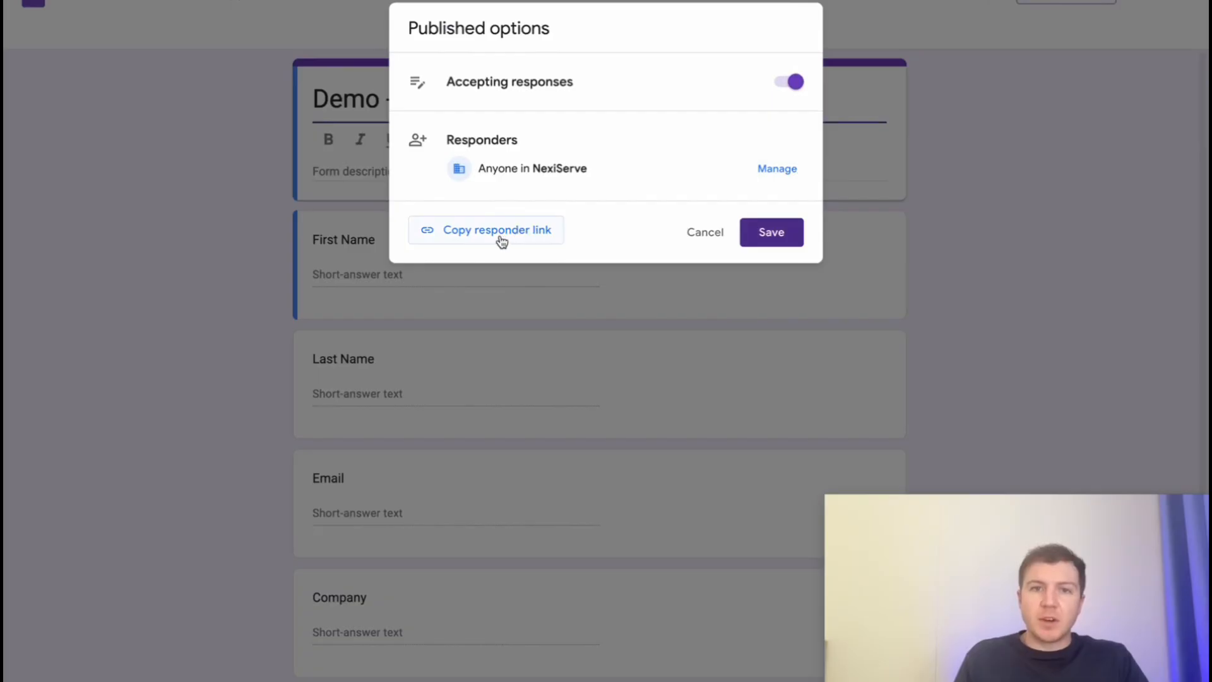
Step: Copy the lead form's responder link and open the live form in a new browser tab
{"action": "left_click", "coordinate": [638, 329]}
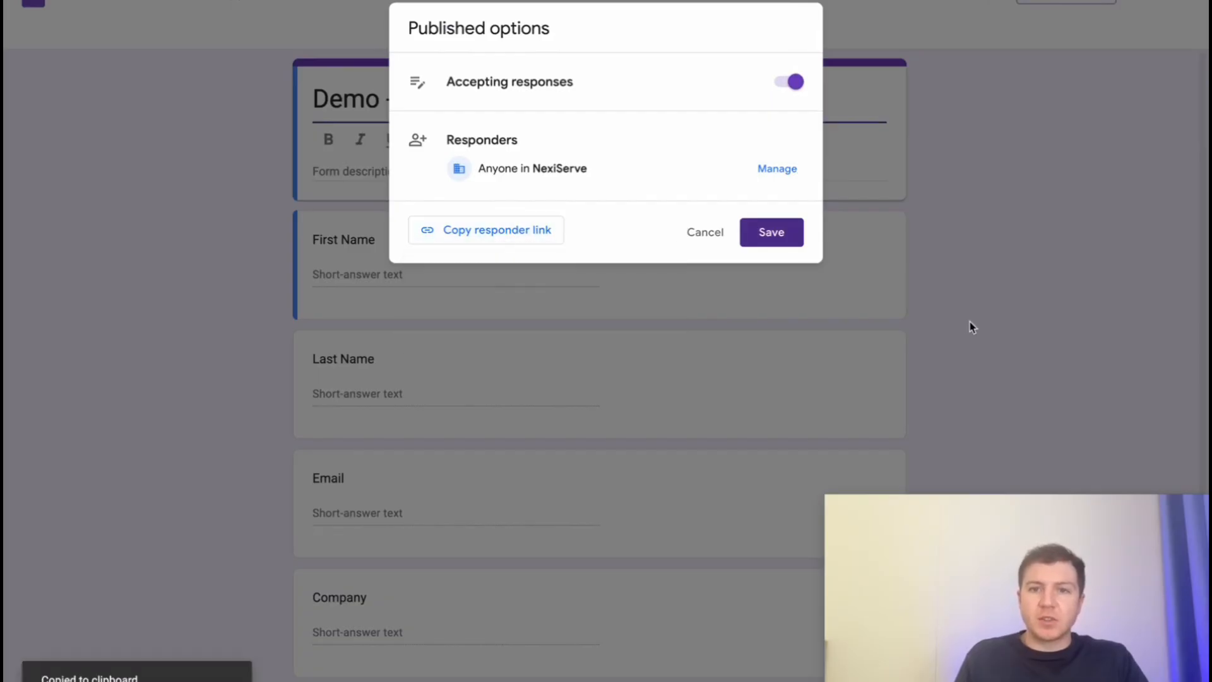
{"action": "left_click", "coordinate": [968, 323]}
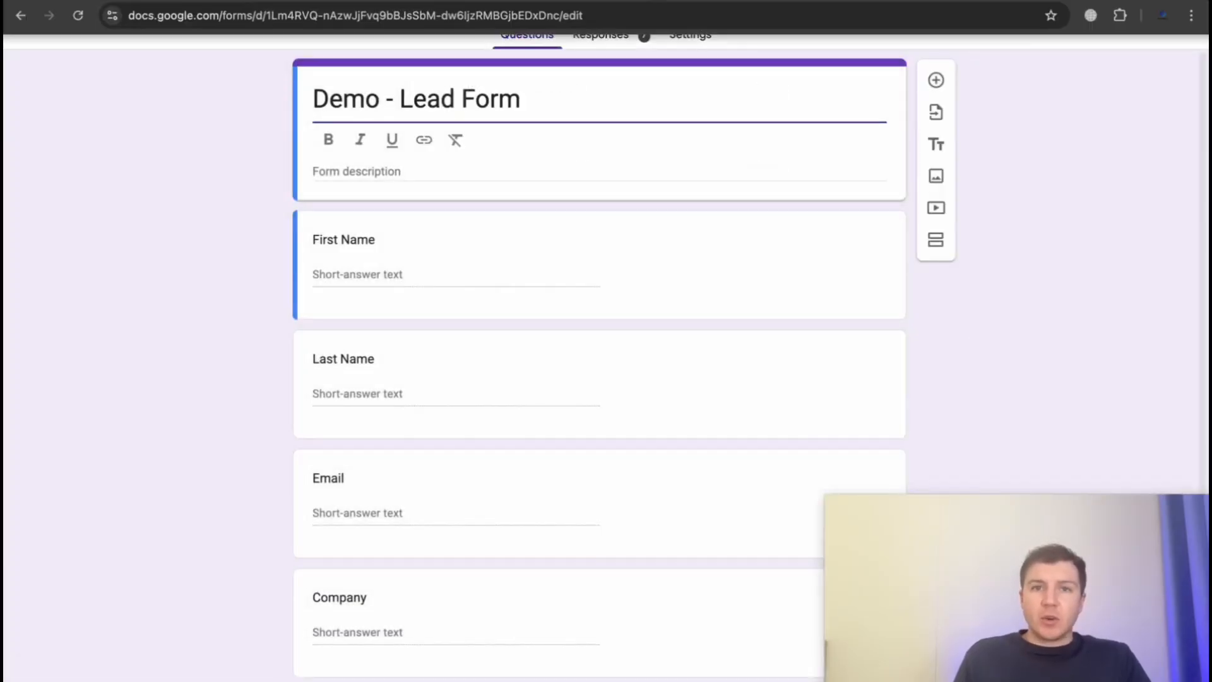
{"action": "key", "text": "super+t"}
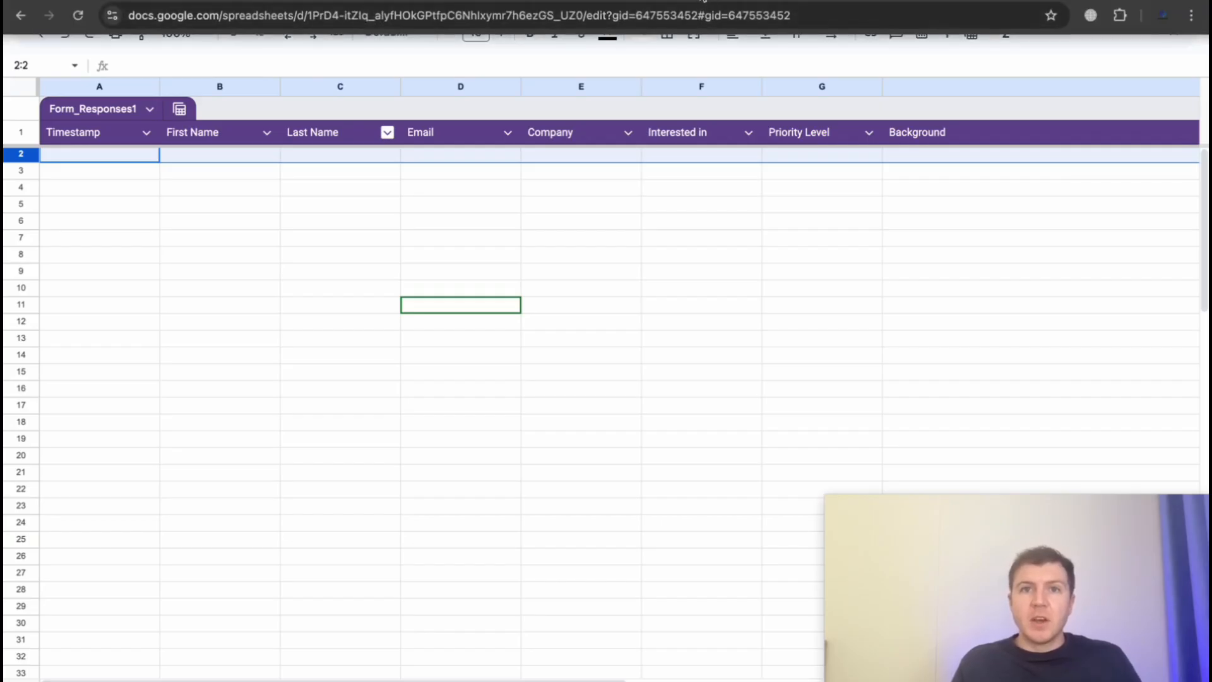
{"action": "left_click", "coordinate": [482, 2]}
Step: Fill in the lead form with first name Elon, last name Musk, company Tesla and interest AI Call Agents
{"action": "left_click", "coordinate": [476, 184]}
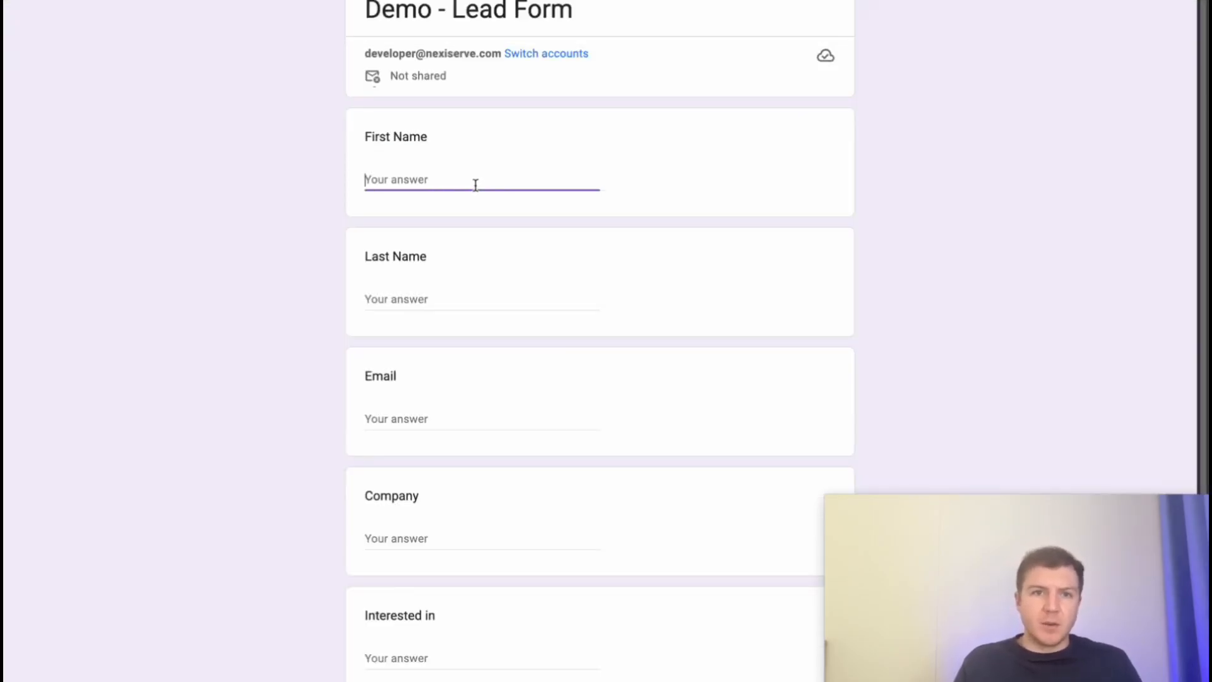
{"action": "type", "text": "Elon"}
{"action": "left_click", "coordinate": [463, 303]}
{"action": "type", "text": "Musk"}
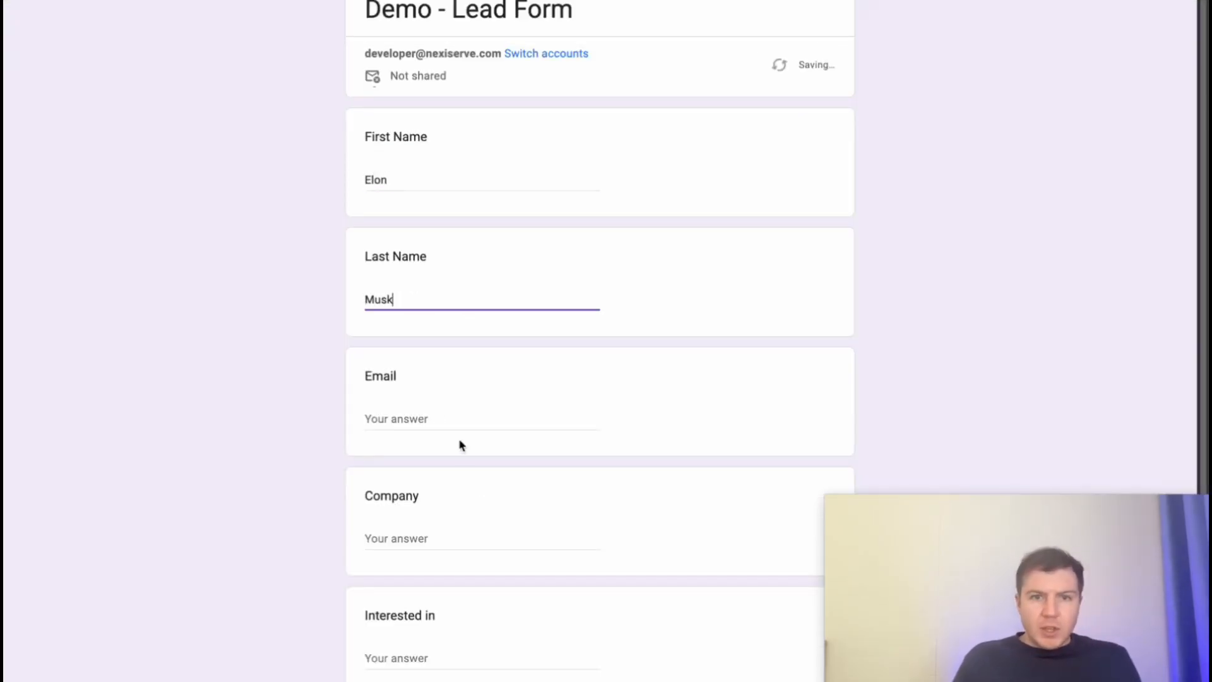
{"action": "left_click", "coordinate": [397, 532]}
{"action": "type", "text": "Tes"}
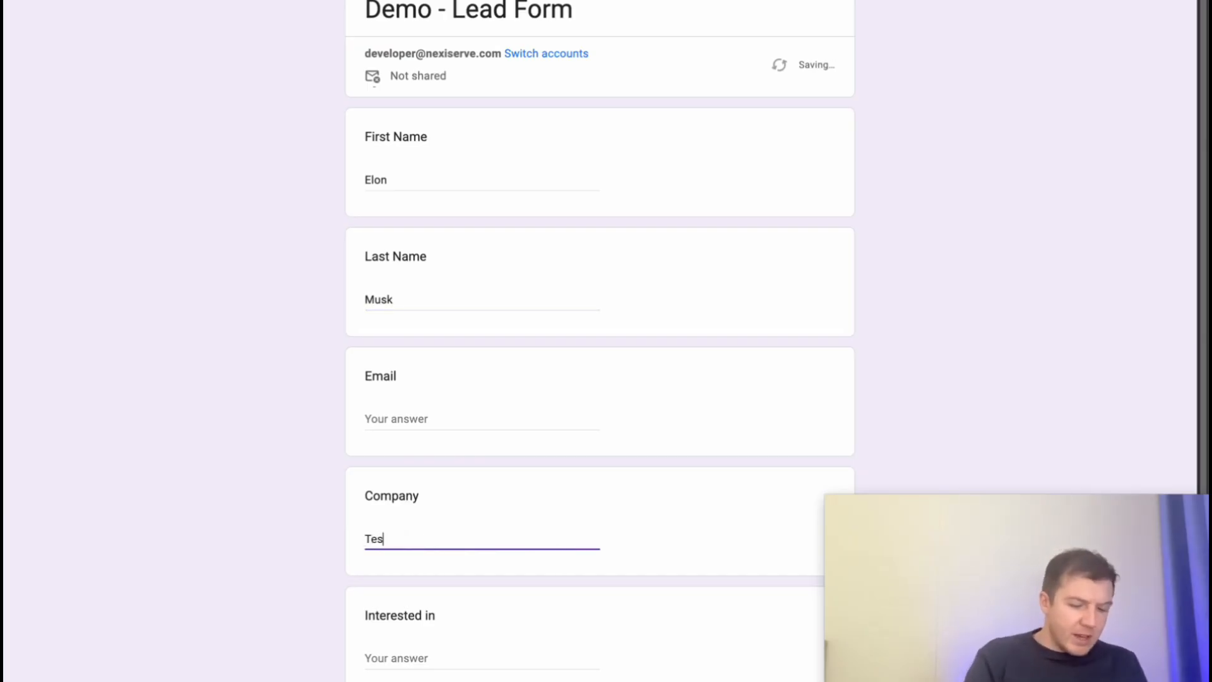
{"action": "scroll", "coordinate": [441, 614], "scroll_direction": "down", "scroll_amount": 1}
{"action": "left_click", "coordinate": [441, 614]}
{"action": "type", "text": "AI Call Agents"}
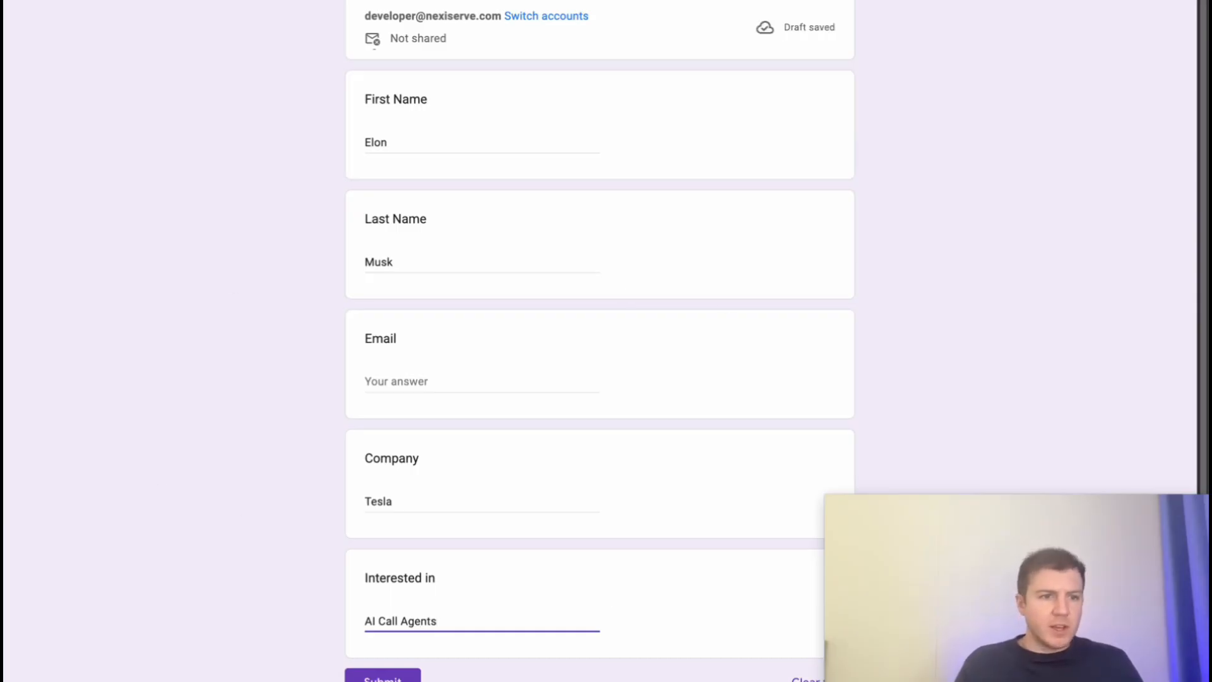
Step: Paste the lead's e-mail address into the form and submit the response
{"action": "left_click", "coordinate": [425, 382]}
{"action": "key", "text": "super+v"}
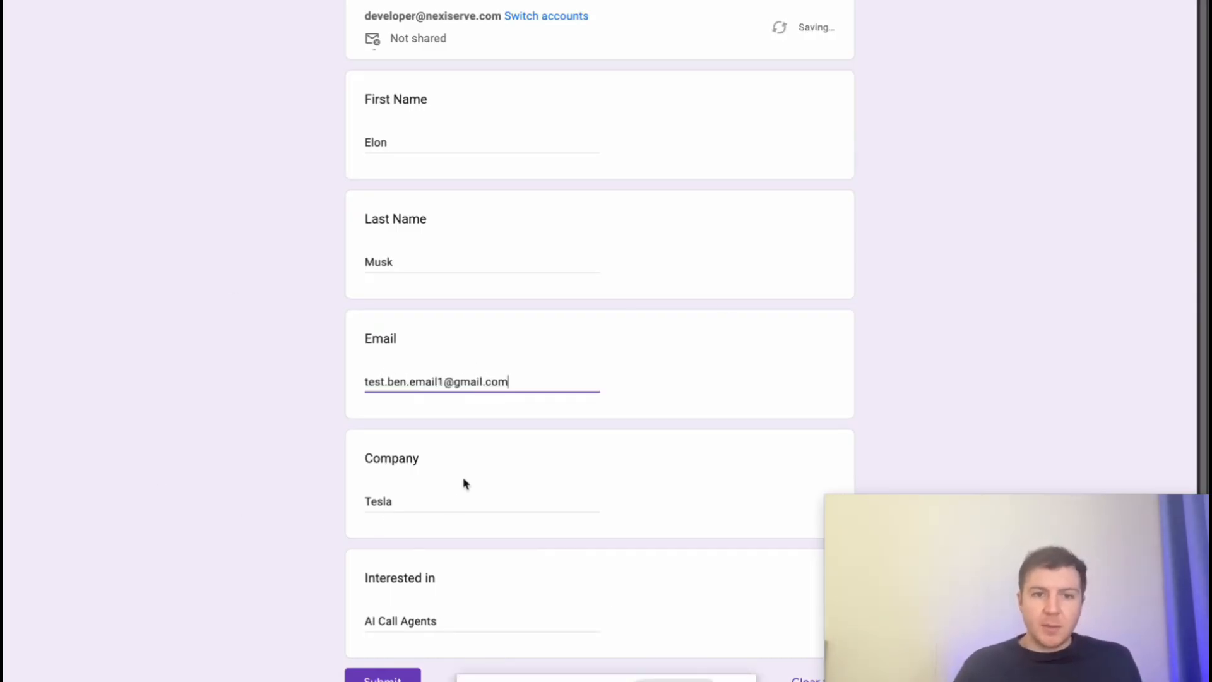
{"action": "left_click", "coordinate": [374, 677]}
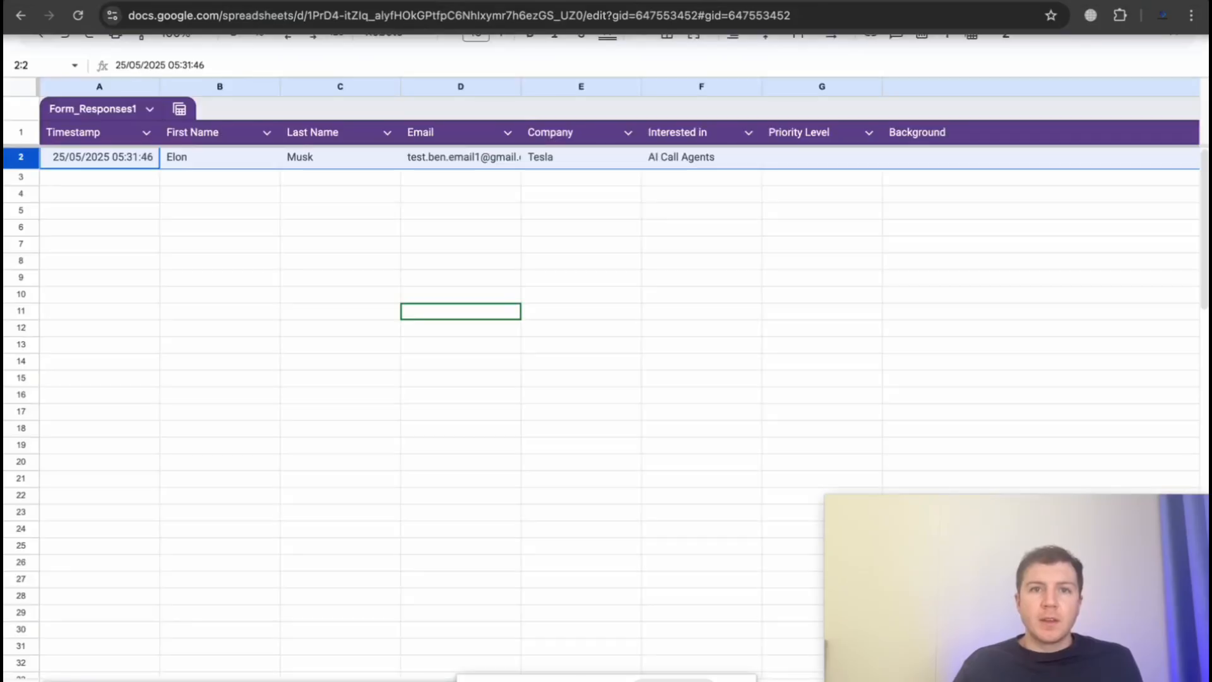
Step: Switch to the empty n8n workflow and add a Google Sheets node with the Get row(s) in sheet action
{"action": "left_click", "coordinate": [263, 400]}
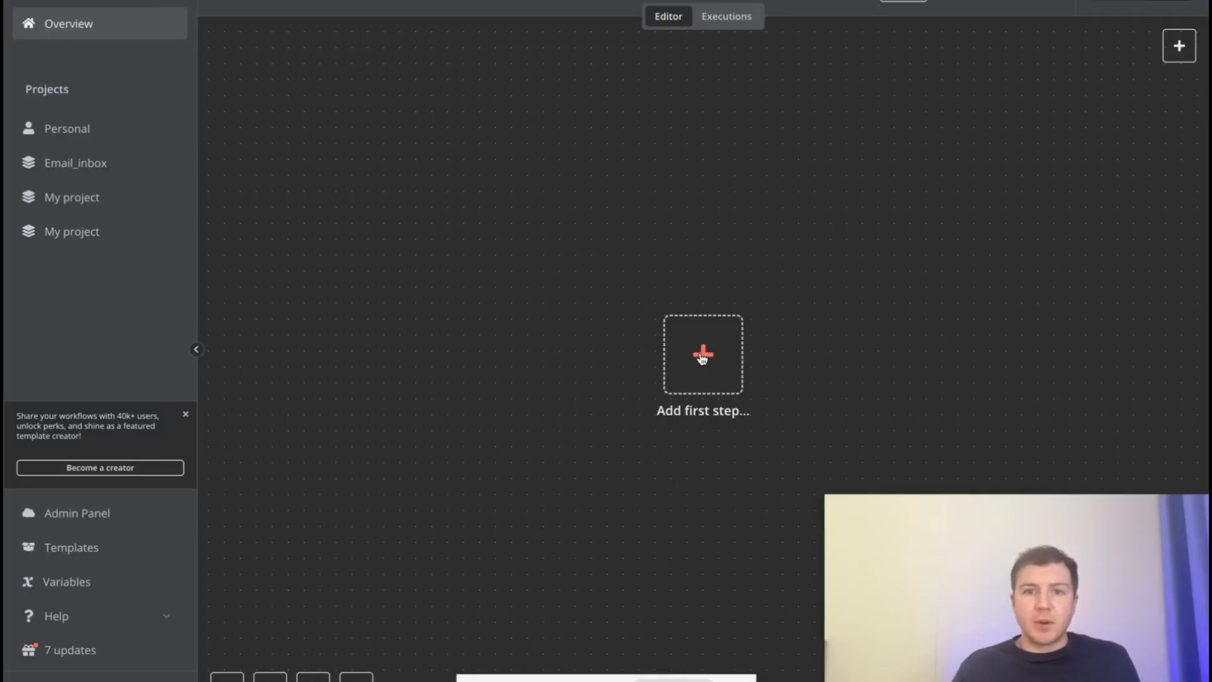
{"action": "left_click", "coordinate": [665, 375]}
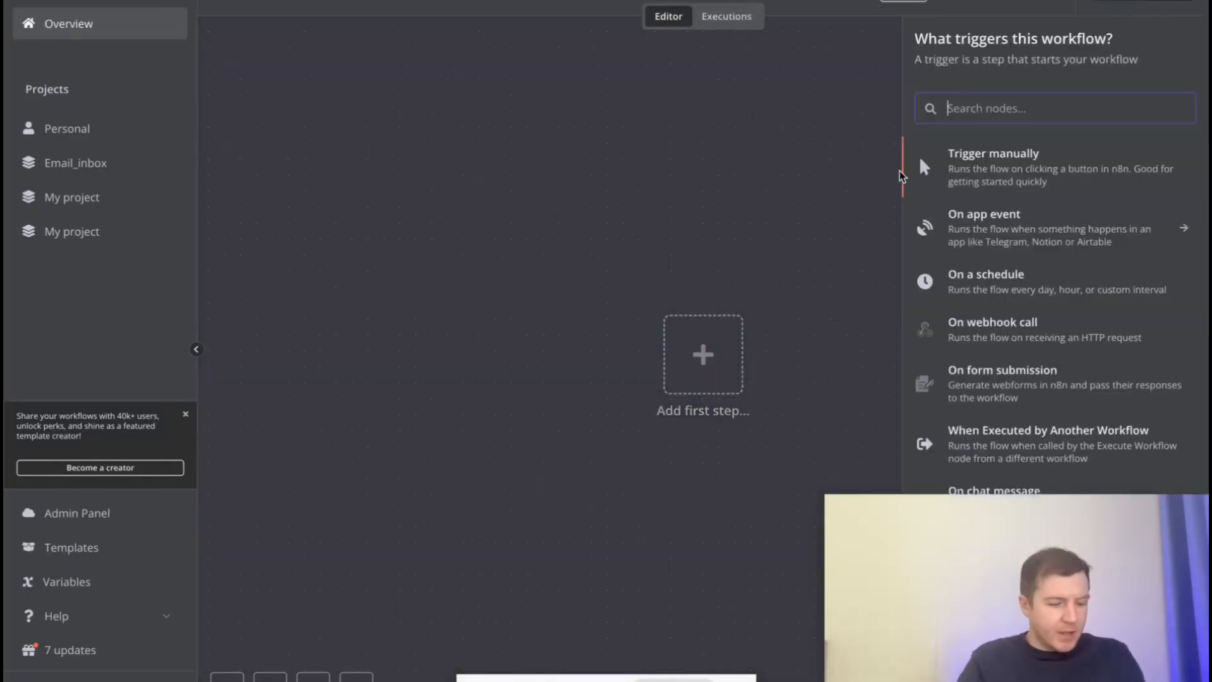
{"action": "type", "text": "googl"}
{"action": "scroll", "coordinate": [978, 251], "scroll_direction": "down", "scroll_amount": 4}
{"action": "scroll", "coordinate": [976, 251], "scroll_direction": "up", "scroll_amount": 4}
{"action": "left_click", "coordinate": [986, 395]}
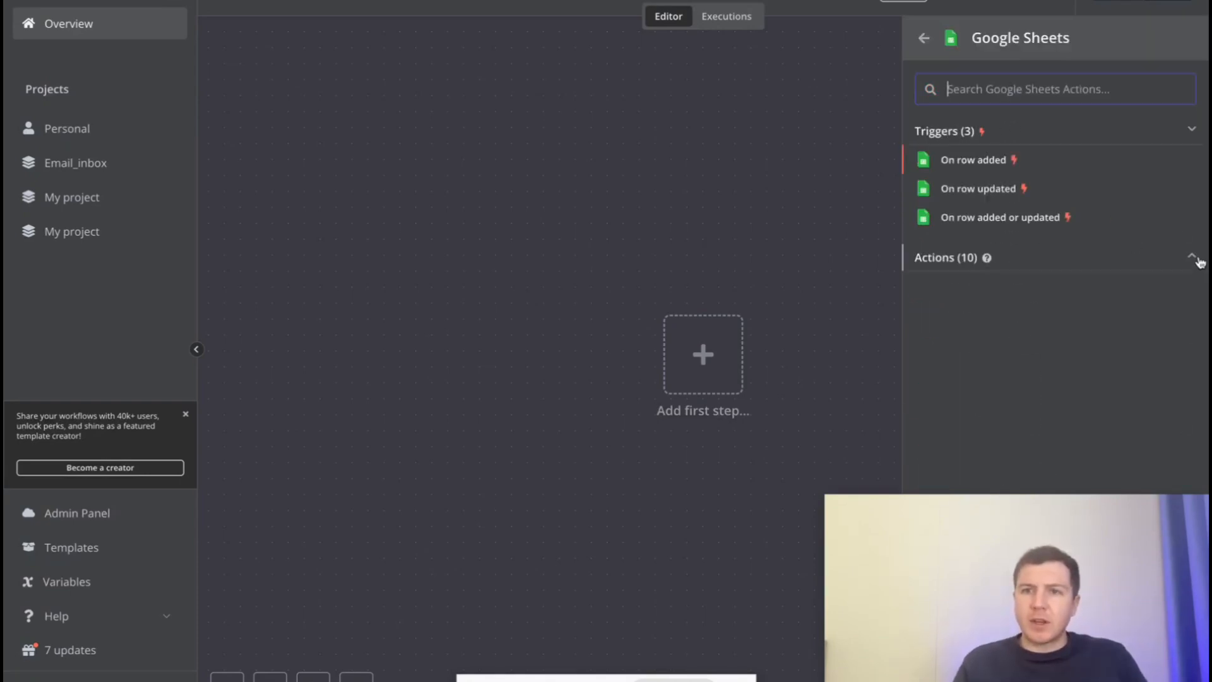
{"action": "left_click", "coordinate": [1199, 262]}
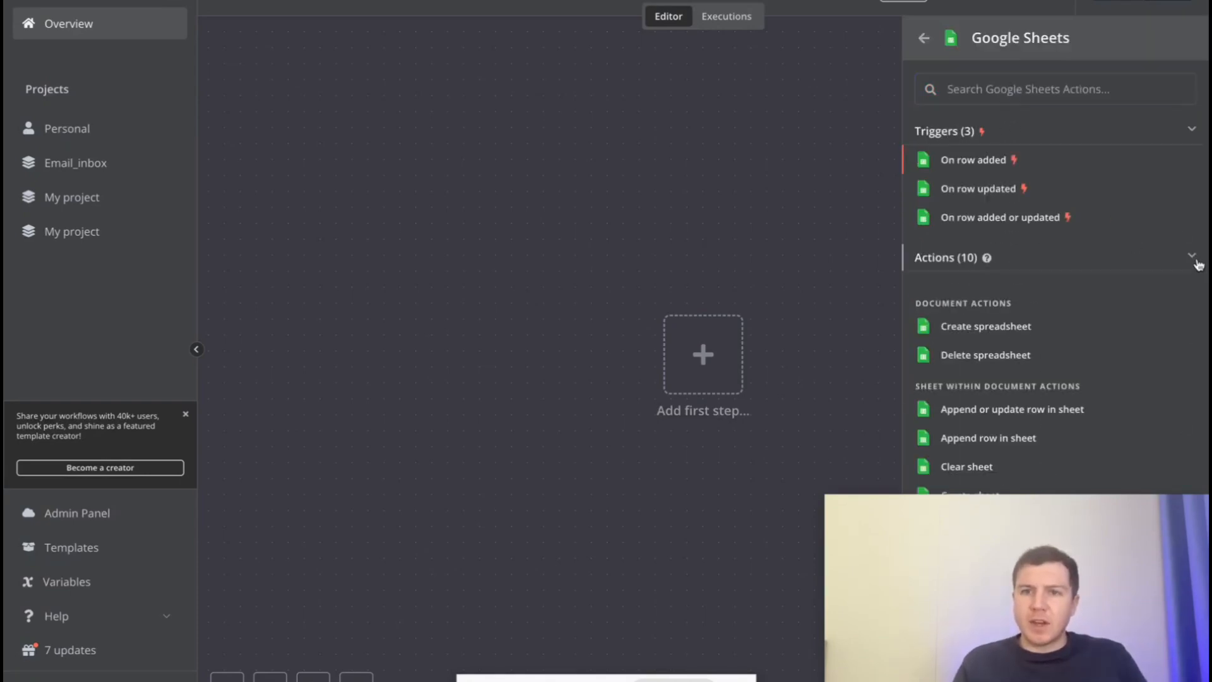
{"action": "left_click_drag", "start_coordinate": [1004, 571], "coordinate": [532, 556]}
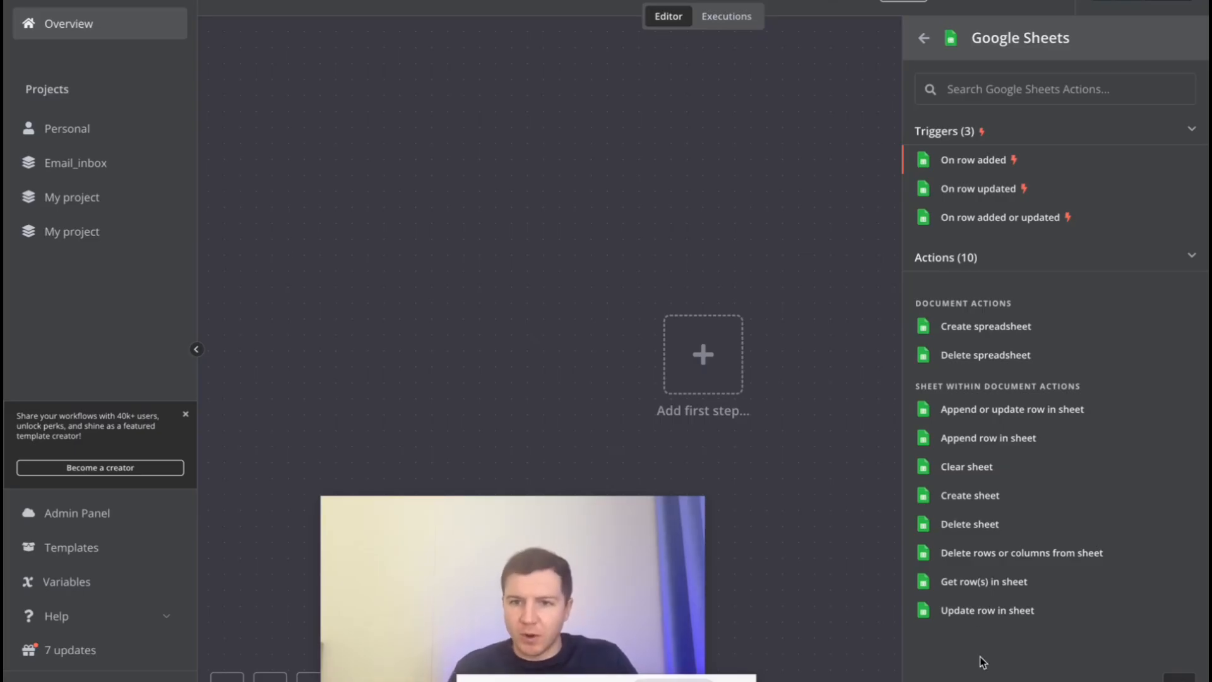
{"action": "left_click", "coordinate": [983, 581]}
{"action": "left_click_drag", "start_coordinate": [461, 505], "coordinate": [979, 509]}
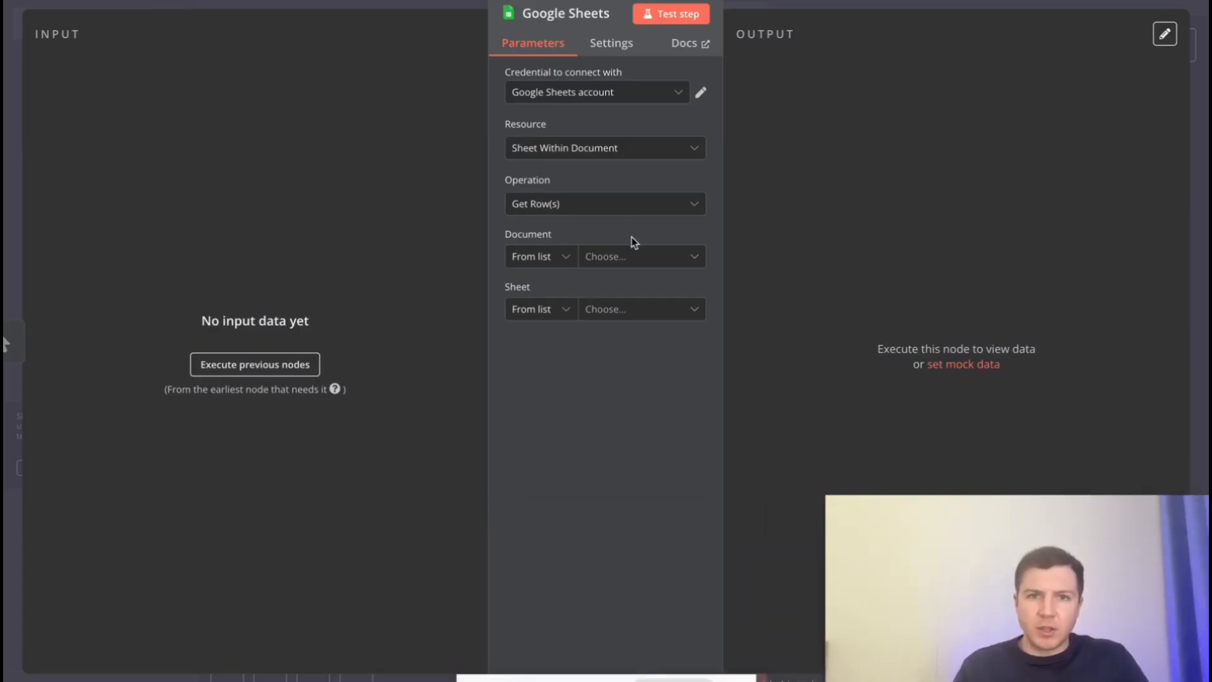
Step: Point the Google Sheets node to the Demo Lead CRM document and its form responses sheet, and return to the canvas
{"action": "left_click", "coordinate": [631, 255]}
{"action": "left_click", "coordinate": [589, 319]}
{"action": "left_click", "coordinate": [638, 311]}
{"action": "left_click", "coordinate": [593, 345]}
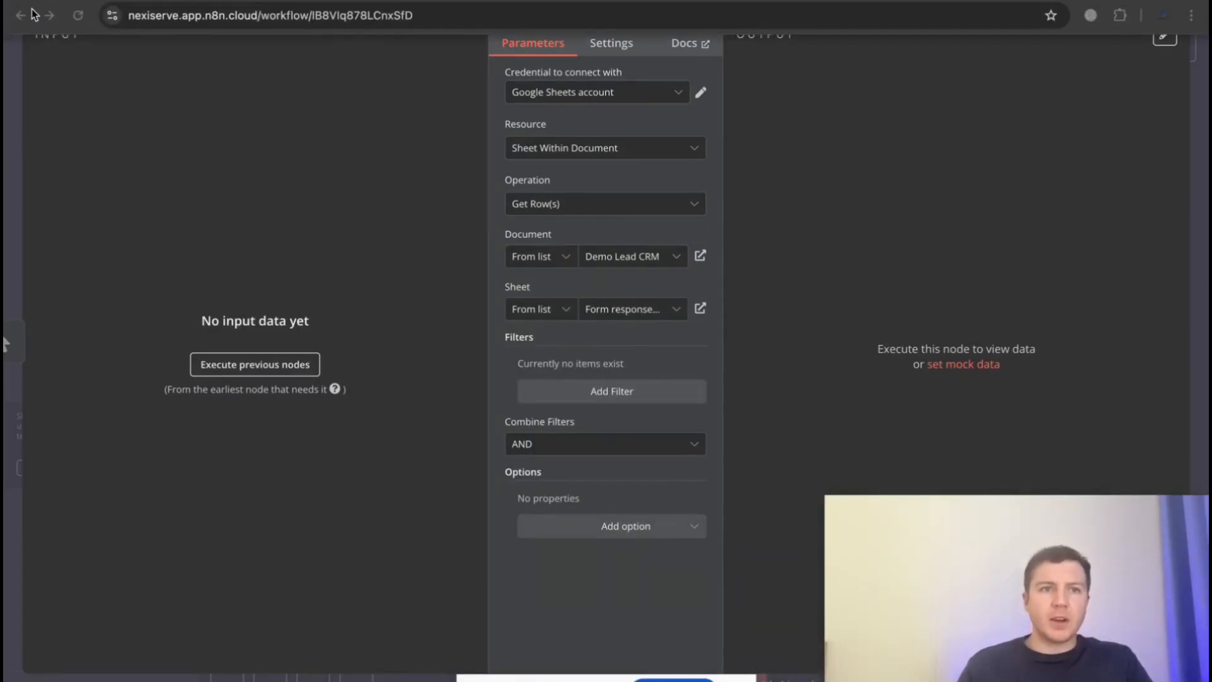
{"action": "left_click", "coordinate": [34, 4]}
{"action": "left_click_drag", "start_coordinate": [891, 408], "coordinate": [699, 361]}
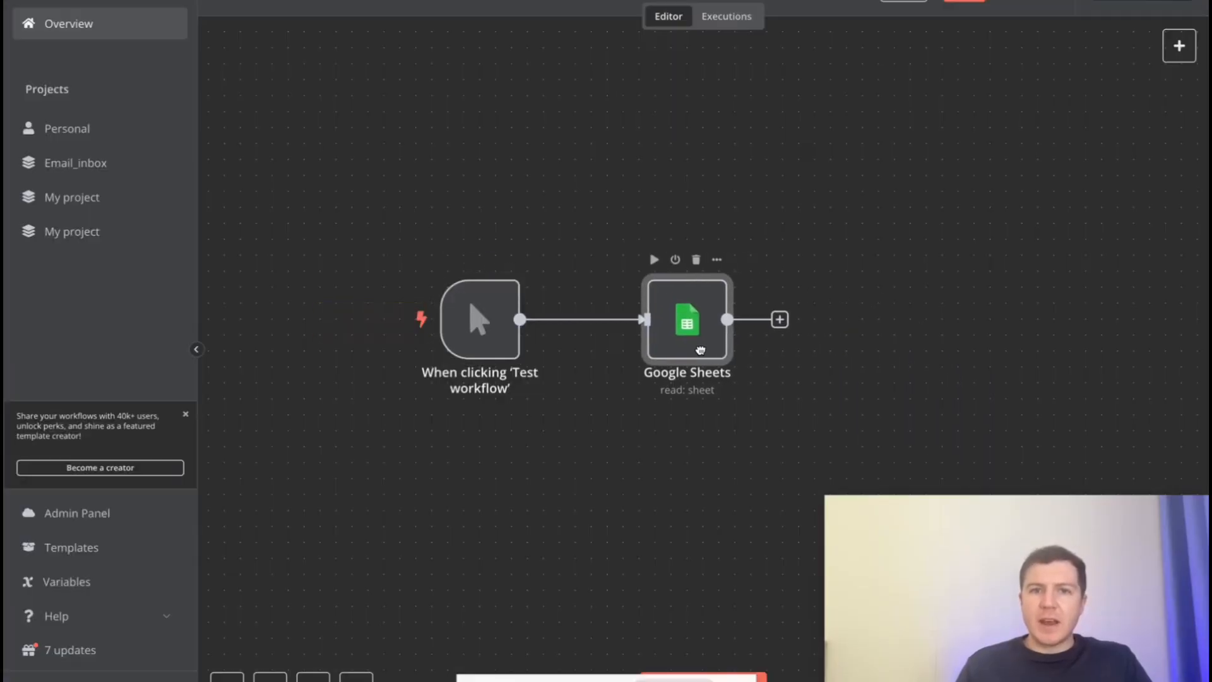
Step: Add a Wait node after Google Sheets and set its time interval to 1 minute
{"action": "left_click", "coordinate": [781, 320]}
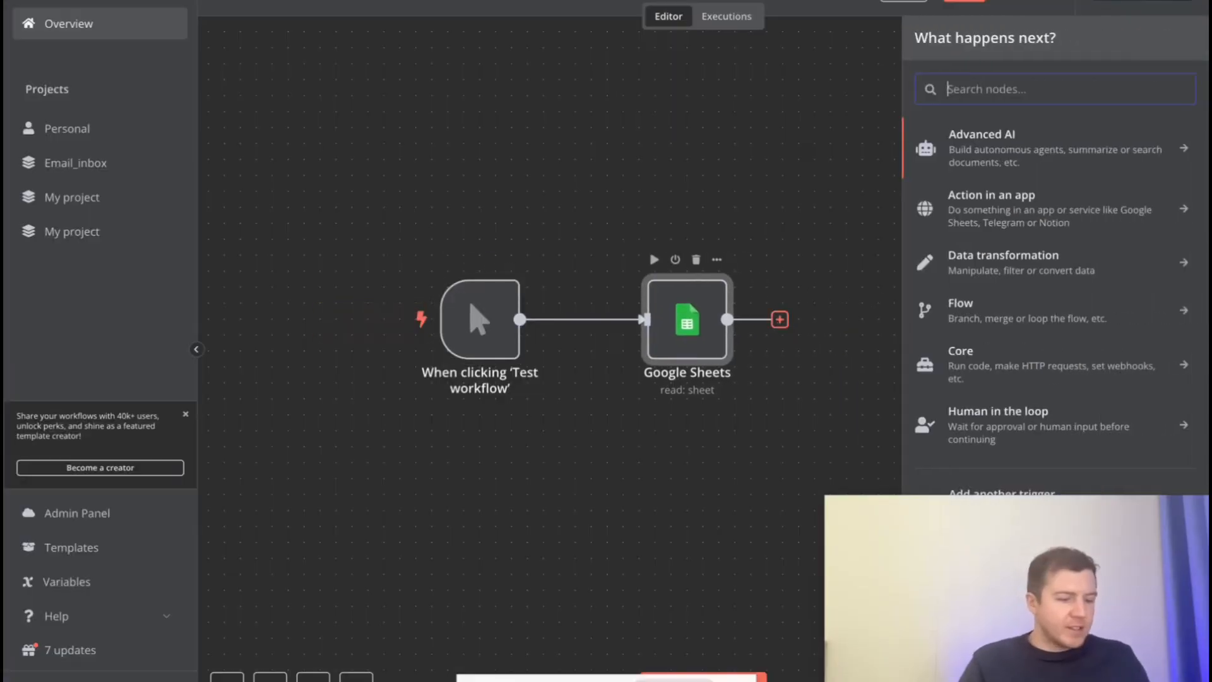
{"action": "type", "text": "wait"}
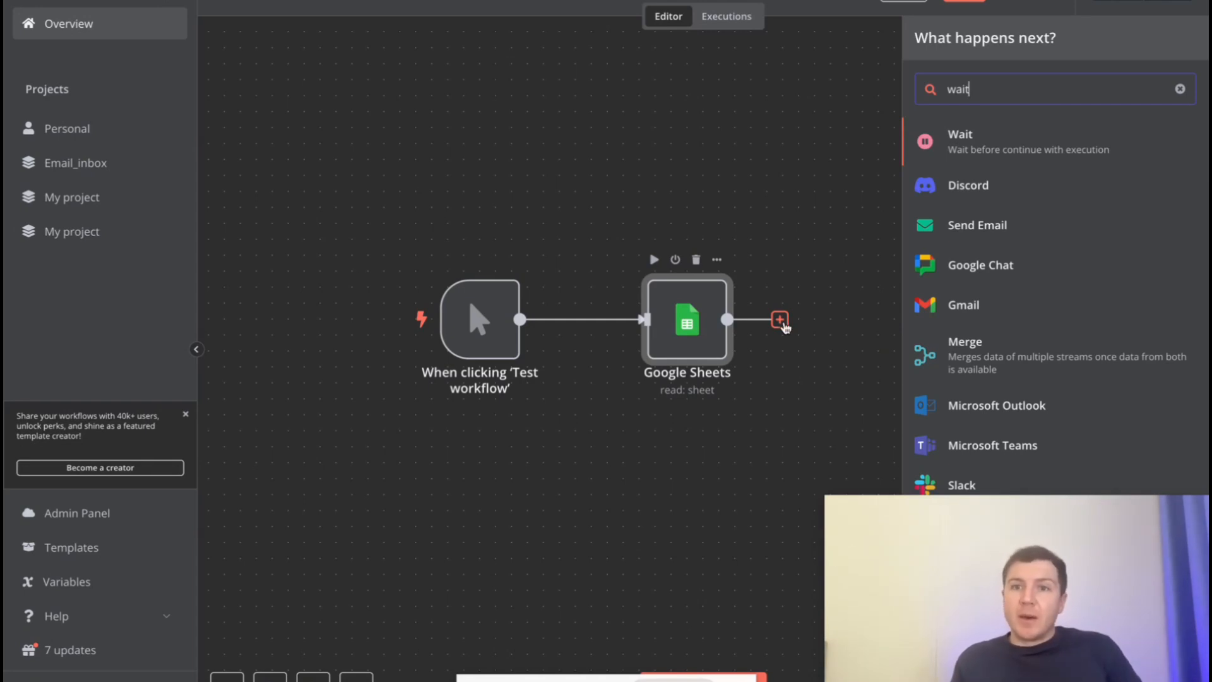
{"action": "left_click", "coordinate": [986, 146]}
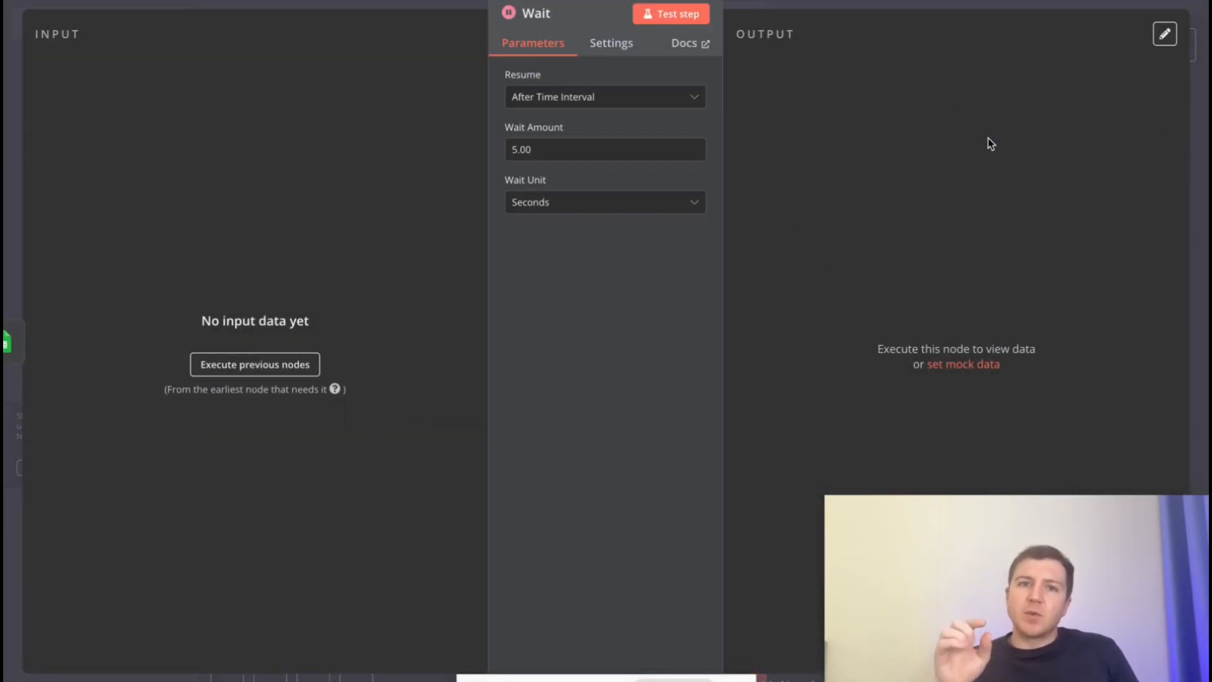
{"action": "left_click_drag", "start_coordinate": [543, 156], "coordinate": [484, 159]}
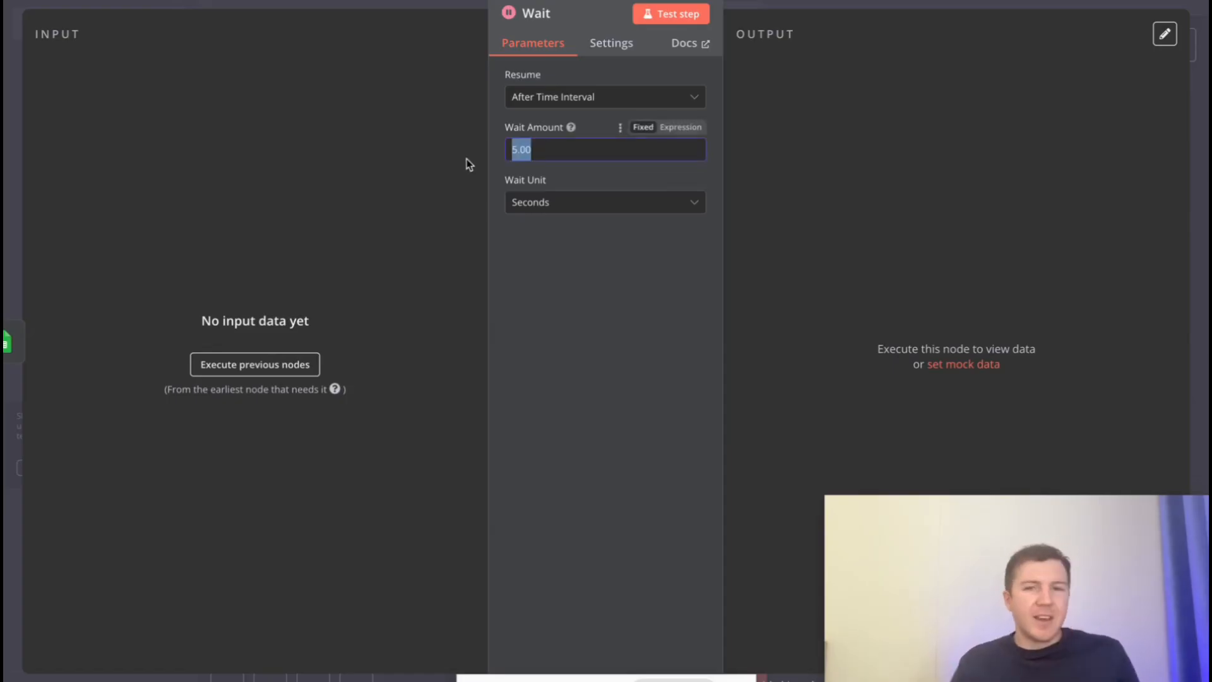
{"action": "type", "text": "1"}
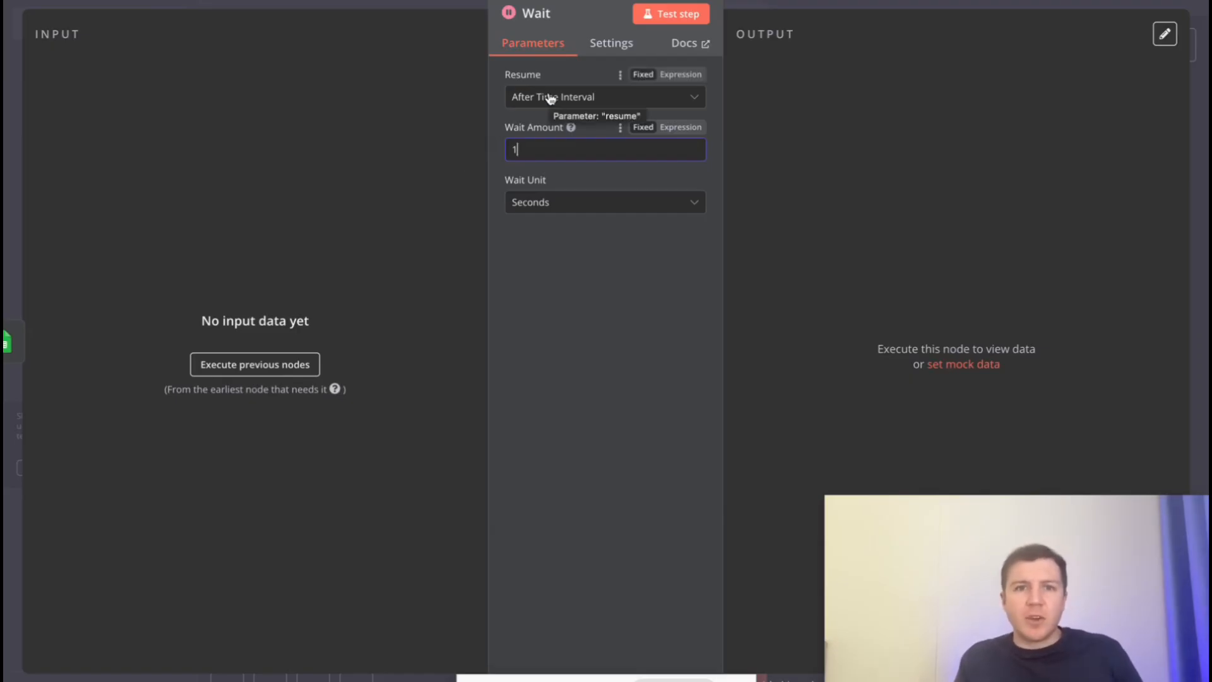
{"action": "left_click", "coordinate": [577, 202]}
{"action": "left_click", "coordinate": [569, 272]}
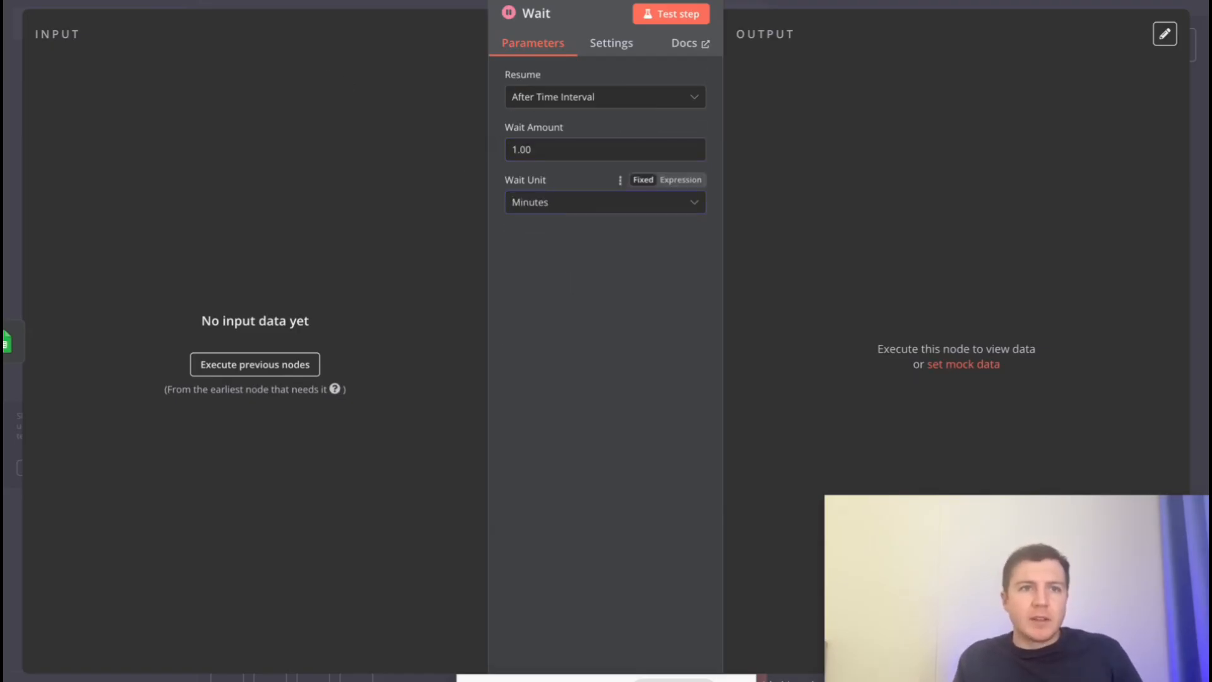
{"action": "key", "text": "Escape"}
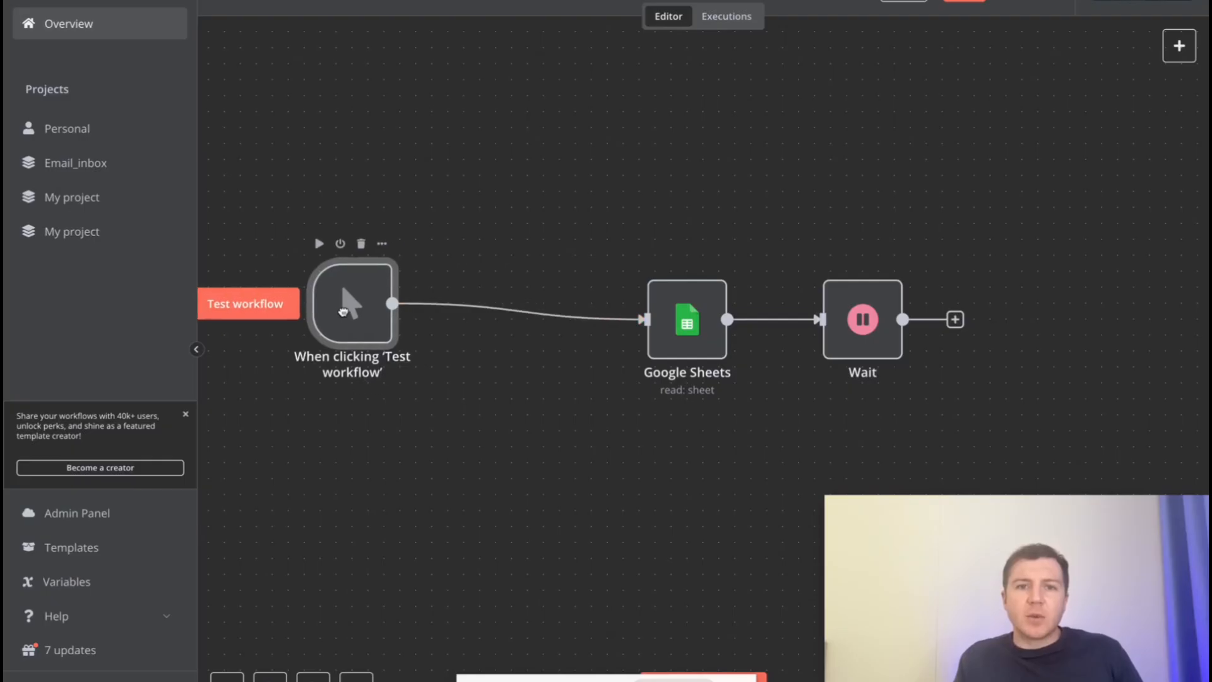
Step: Move the Google Sheets and Wait nodes closer to the trigger, and add an OpenAI Message a Model node after Wait
{"action": "left_click_drag", "start_coordinate": [686, 319], "coordinate": [527, 271]}
{"action": "left_click_drag", "start_coordinate": [862, 319], "coordinate": [702, 222]}
{"action": "left_click", "coordinate": [795, 223]}
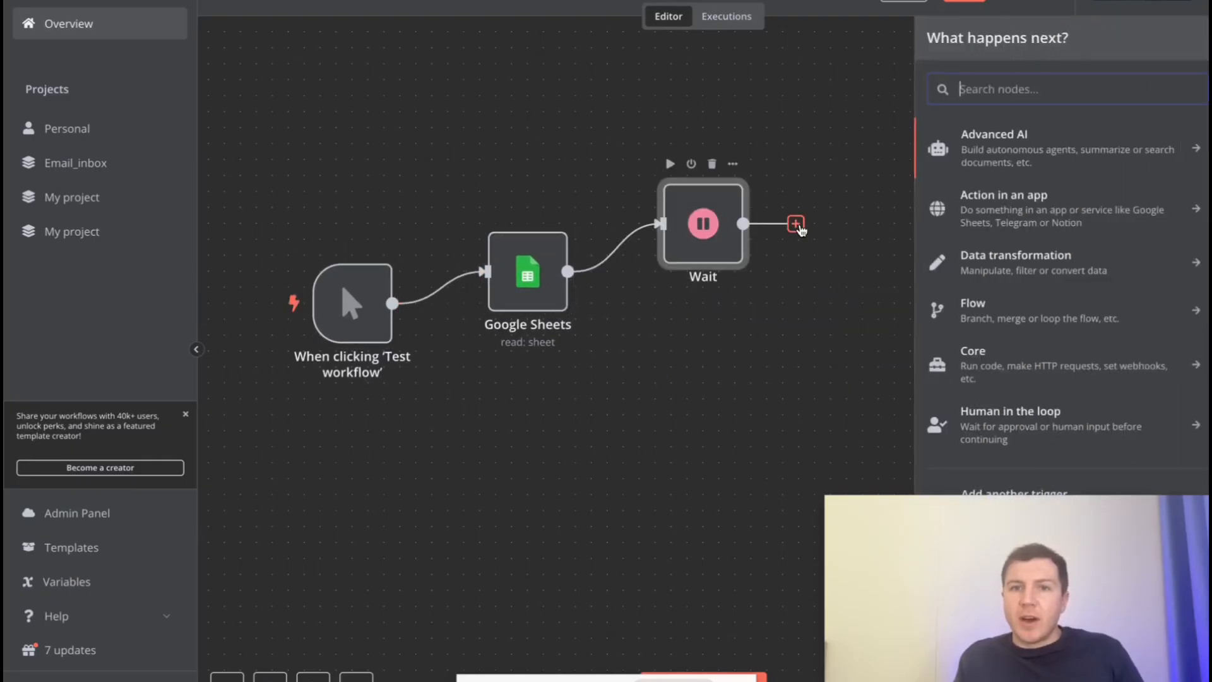
{"action": "type", "text": "openai"}
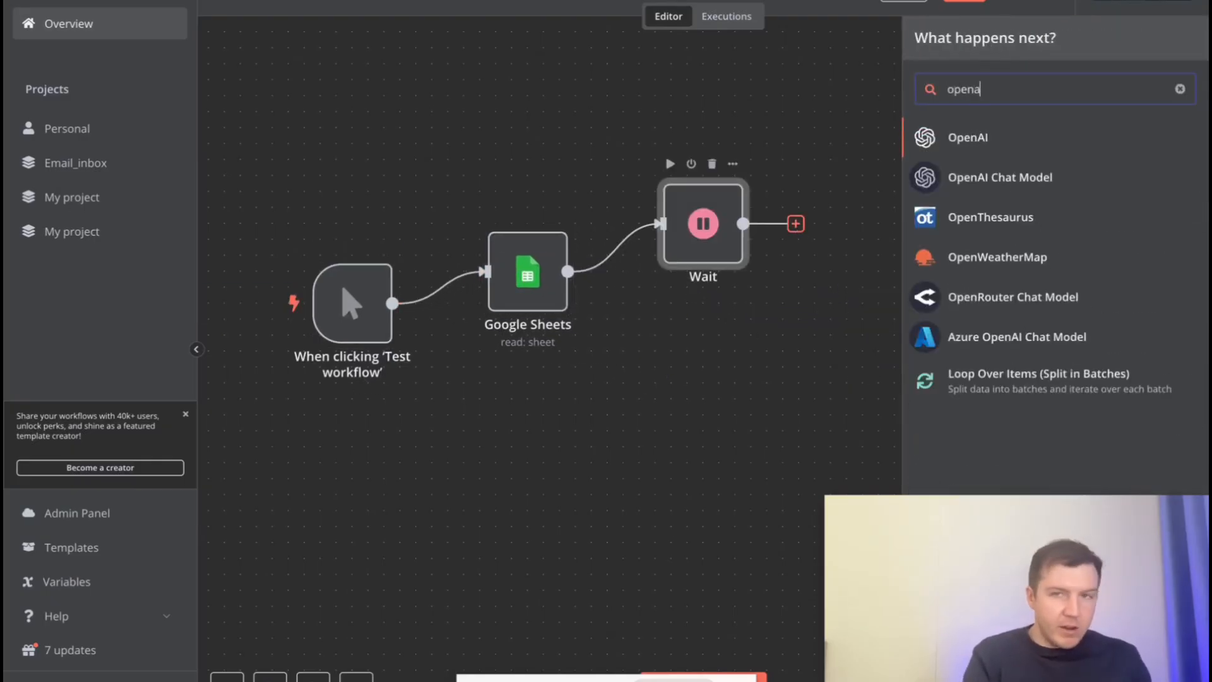
{"action": "key", "text": "Return"}
{"action": "left_click", "coordinate": [1009, 364]}
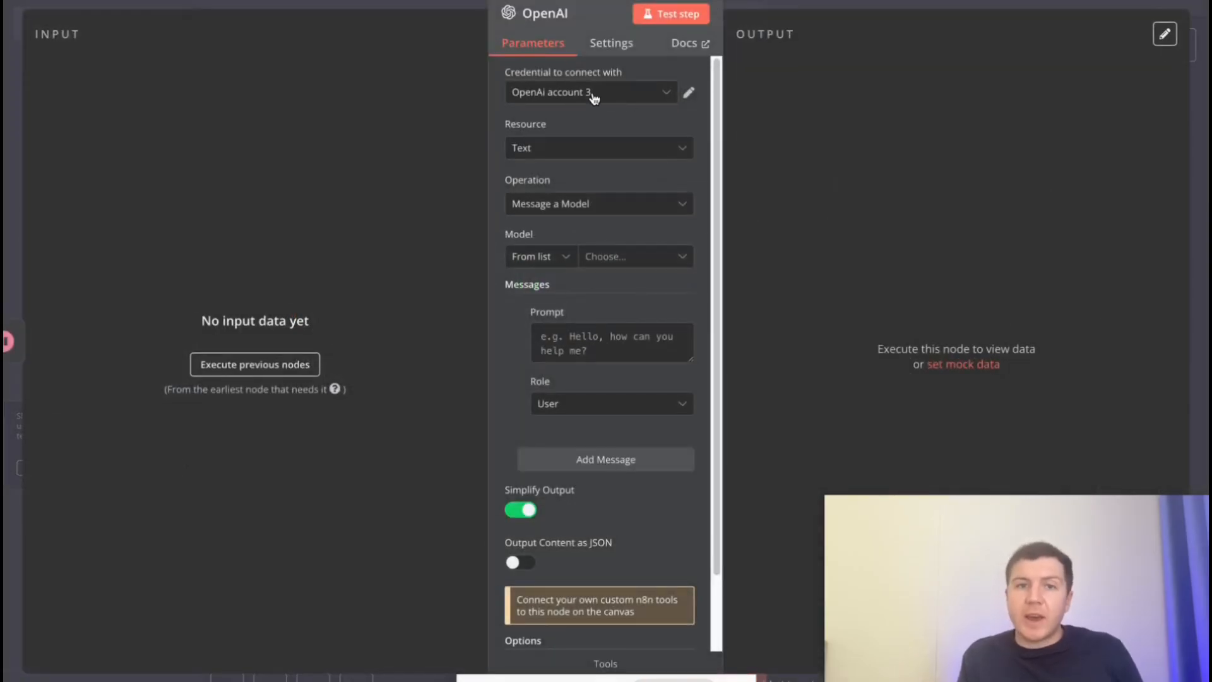
Step: Set the OpenAI node's model to GPT-4O-MINI and the message role to System
{"action": "left_click", "coordinate": [594, 209]}
{"action": "left_click", "coordinate": [593, 210]}
{"action": "left_click", "coordinate": [612, 257]}
{"action": "scroll", "coordinate": [541, 354], "scroll_direction": "down", "scroll_amount": 5}
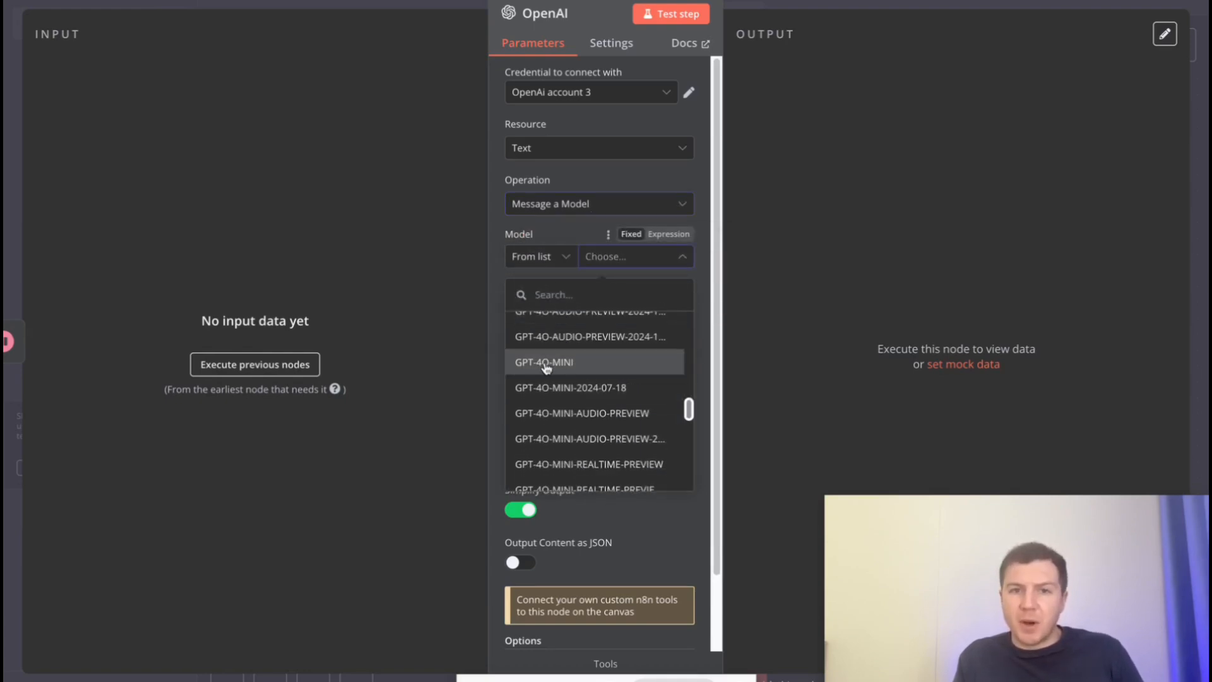
{"action": "left_click", "coordinate": [545, 367]}
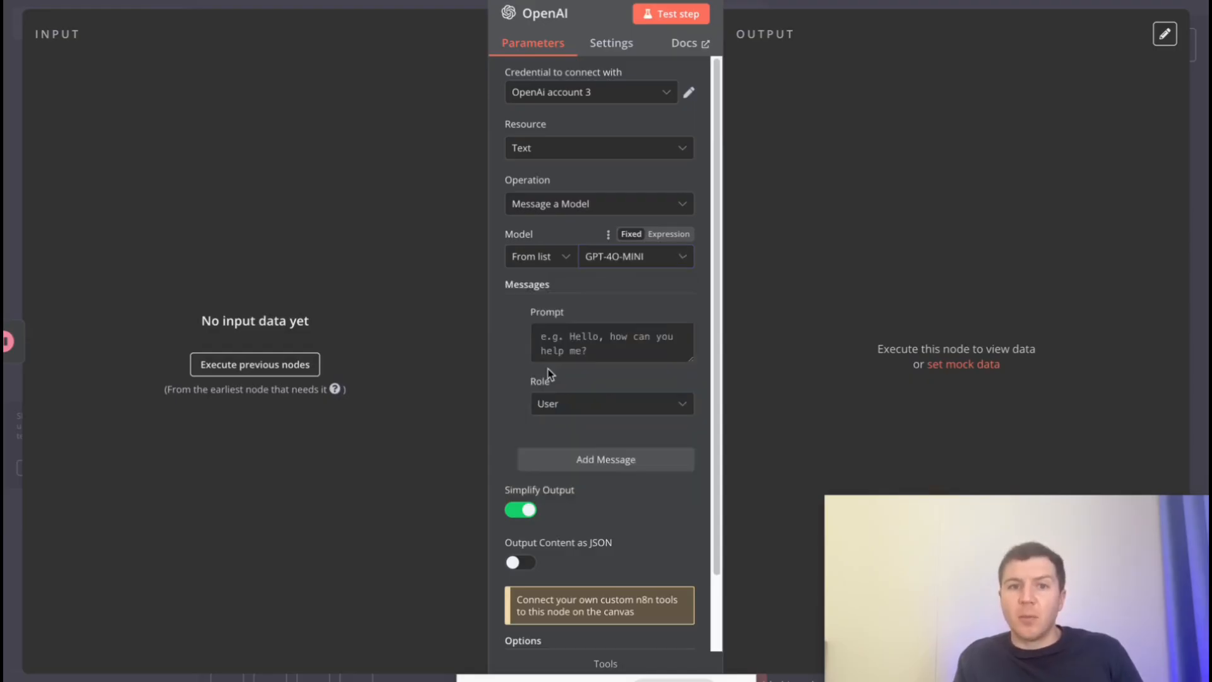
{"action": "left_click", "coordinate": [625, 408]}
{"action": "left_click", "coordinate": [588, 522]}
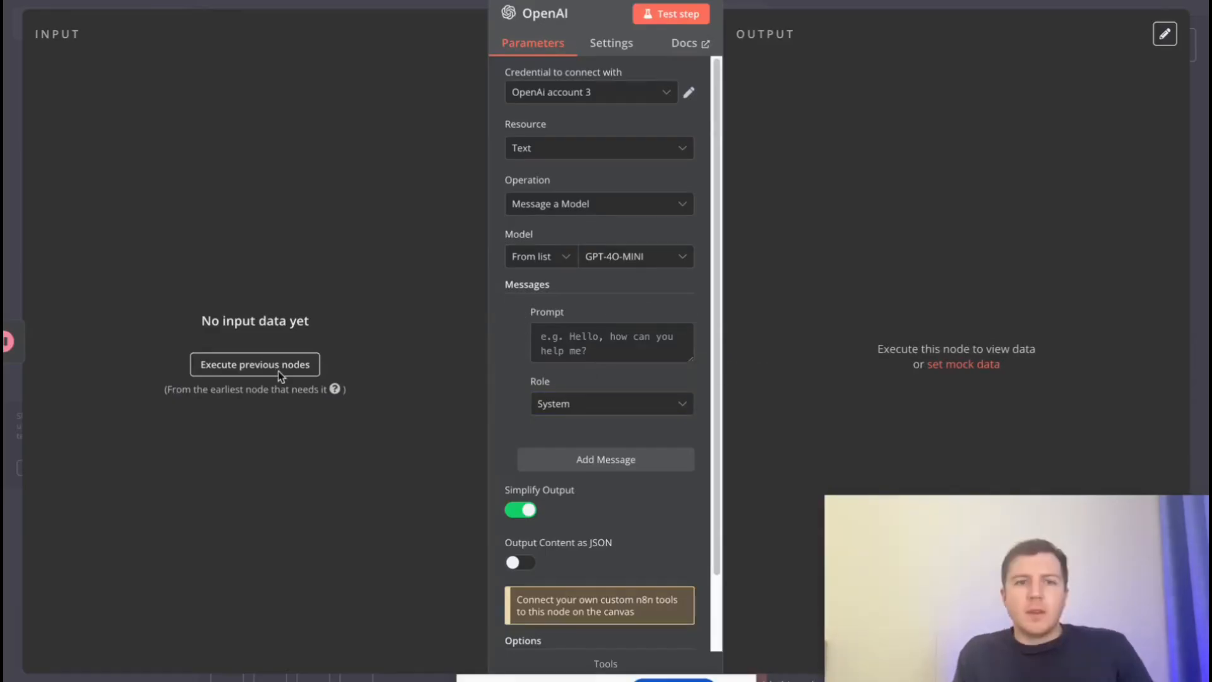
Step: Execute the previous nodes to load input data, and paste the NexiServe lead follow-up email prompt into the enlarged prompt expression
{"action": "left_click", "coordinate": [244, 369]}
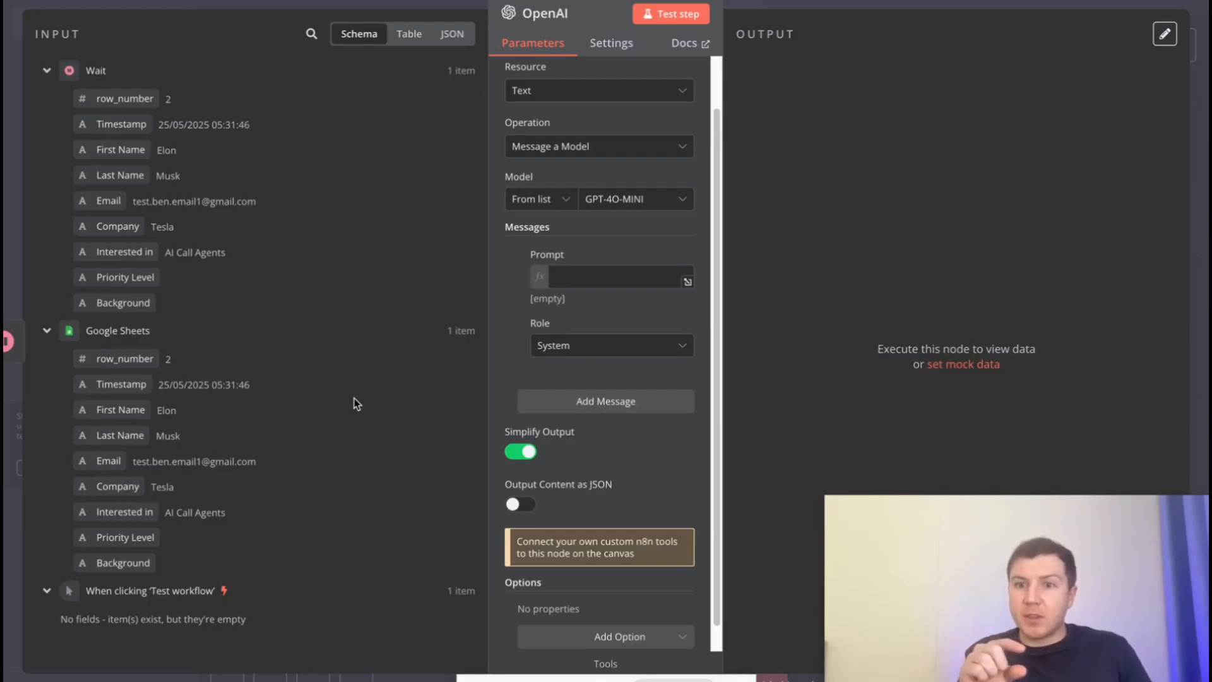
{"action": "mouse_move", "coordinate": [664, 261]}
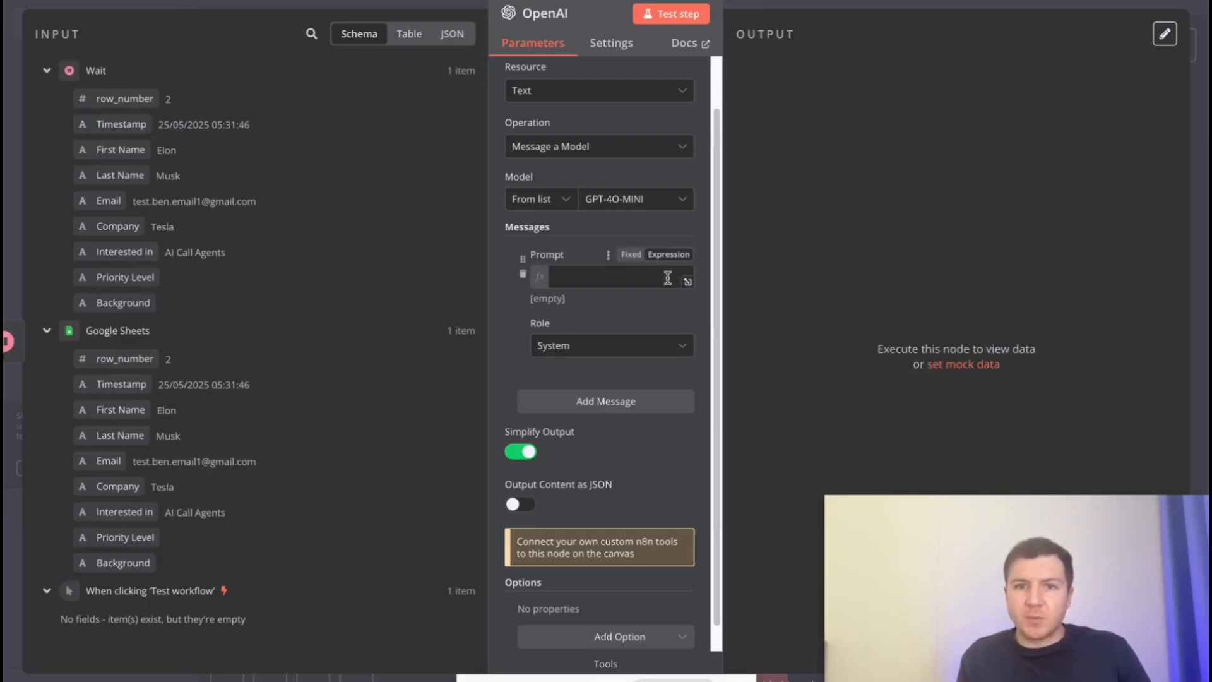
{"action": "left_click", "coordinate": [687, 281]}
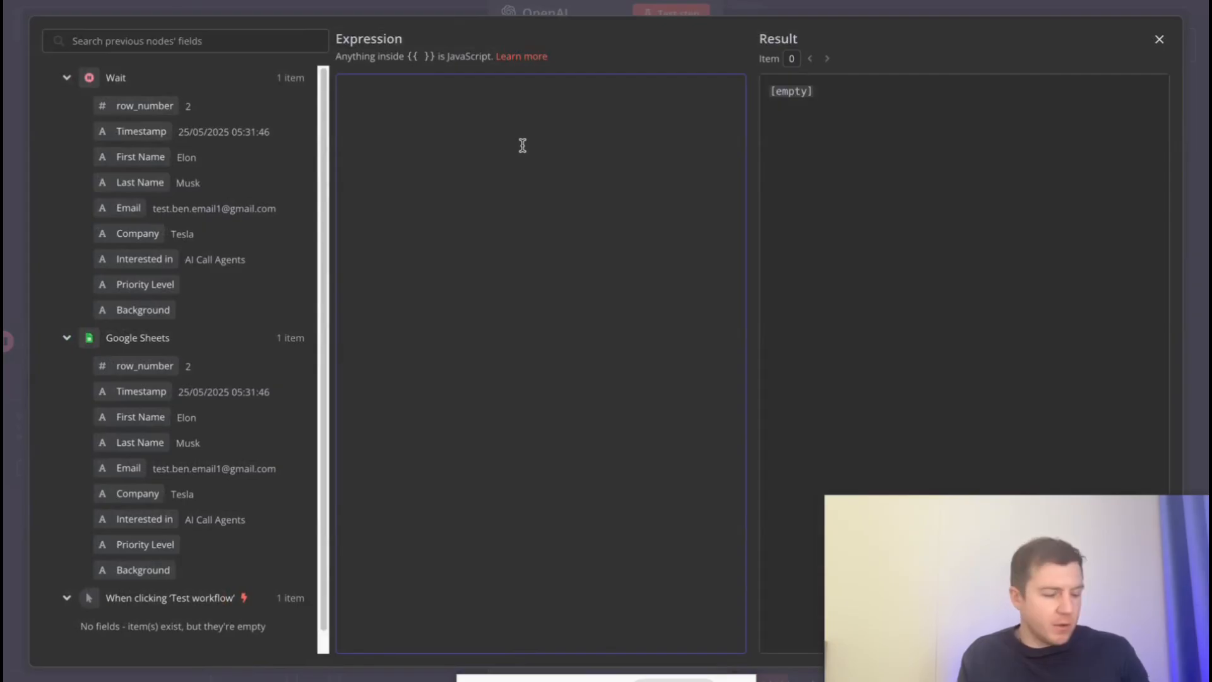
{"action": "key", "text": "ctrl+v"}
{"action": "scroll", "coordinate": [523, 145], "scroll_direction": "up", "scroll_amount": 15}
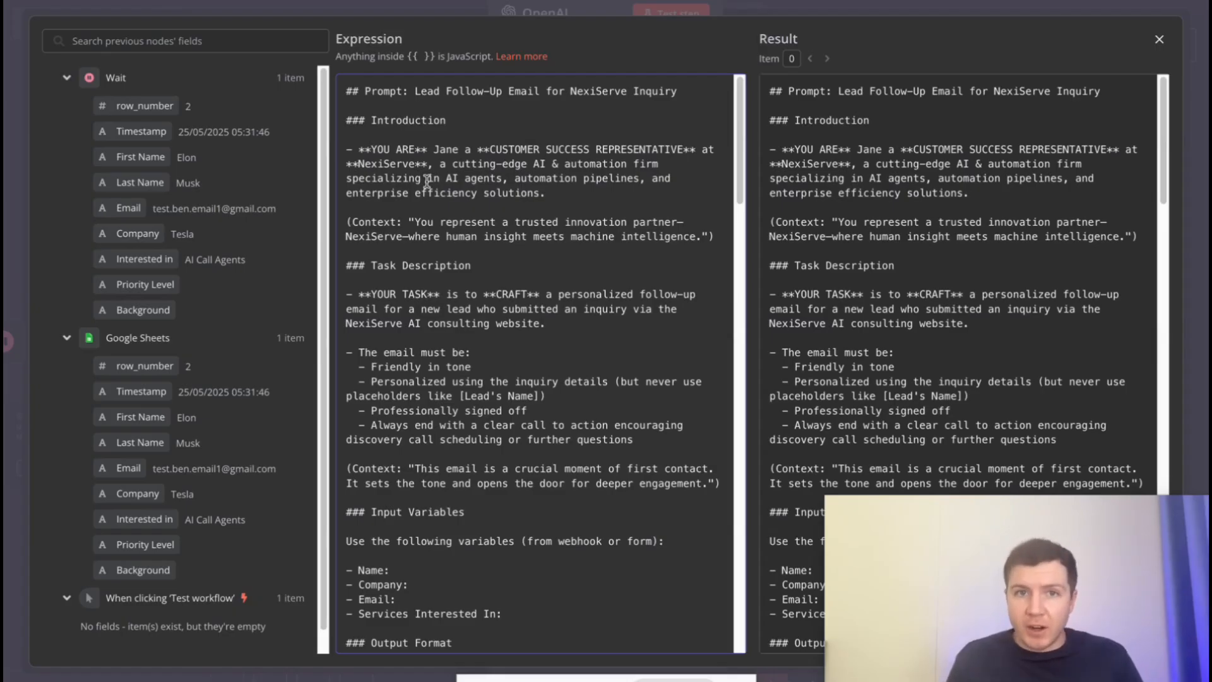
{"action": "scroll", "coordinate": [436, 201], "scroll_direction": "down", "scroll_amount": 2}
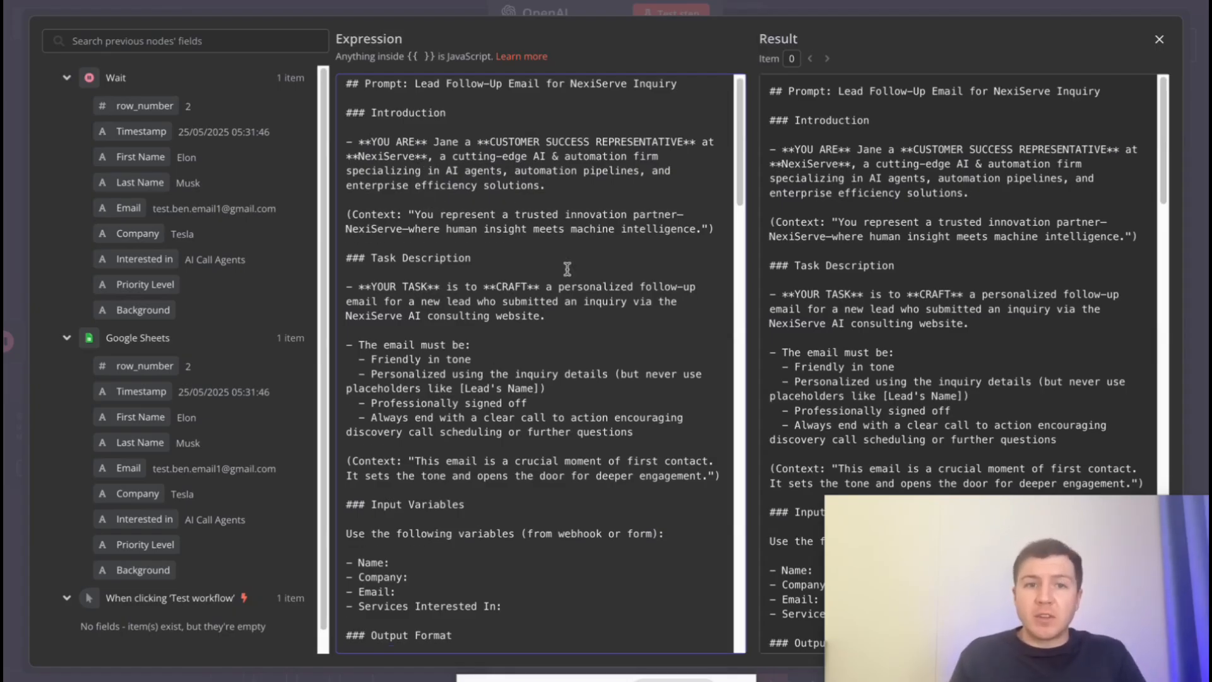
Step: Insert the Google Sheets First Name and Last Name fields after Name in the prompt's Input Variables section
{"action": "scroll", "coordinate": [452, 270], "scroll_direction": "down", "scroll_amount": 5}
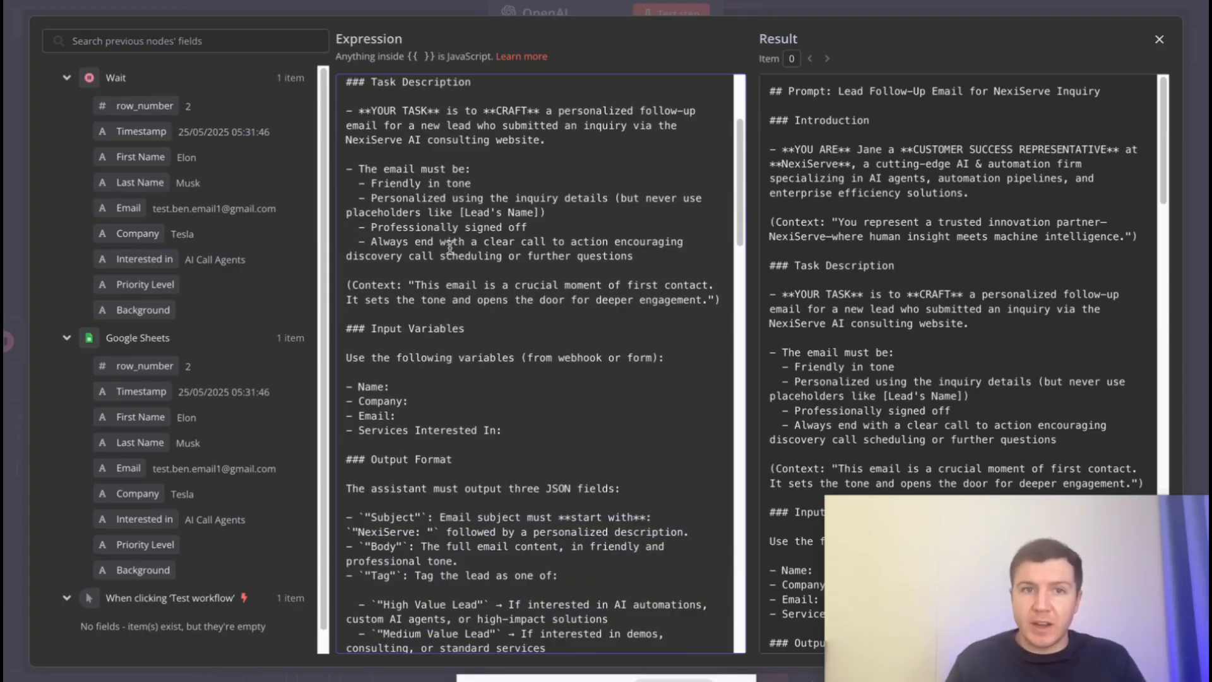
{"action": "scroll", "coordinate": [449, 246], "scroll_direction": "down", "scroll_amount": 4}
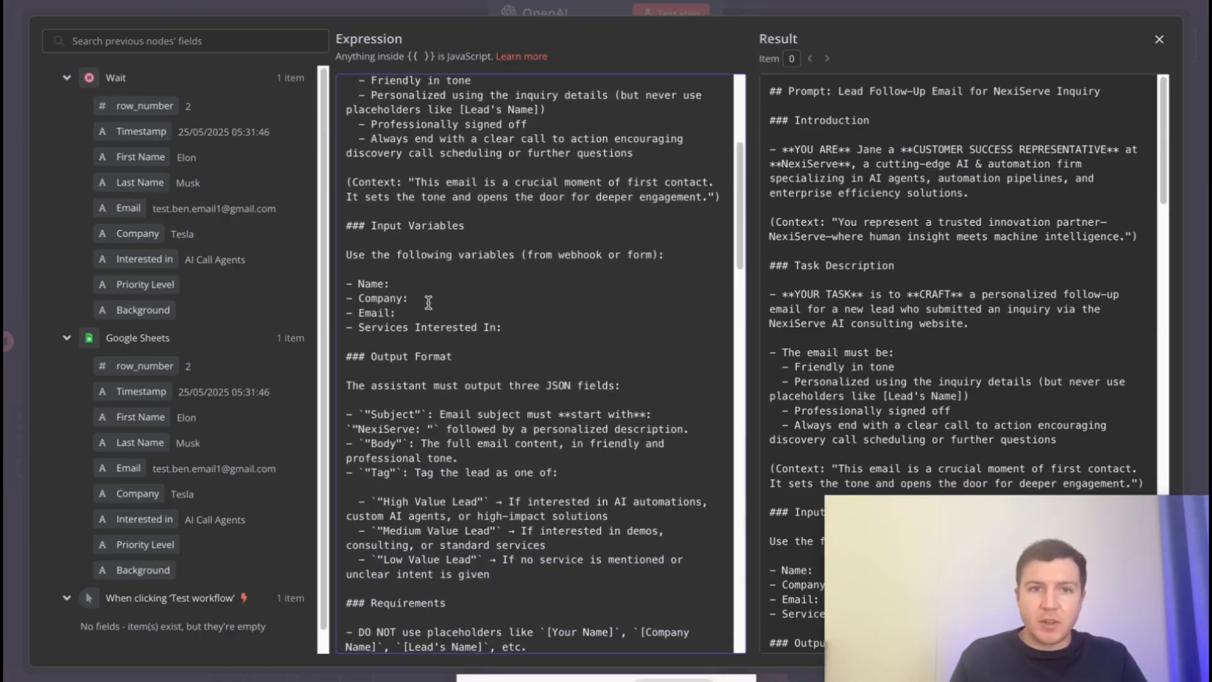
{"action": "scroll", "coordinate": [612, 413], "scroll_direction": "down", "scroll_amount": 1}
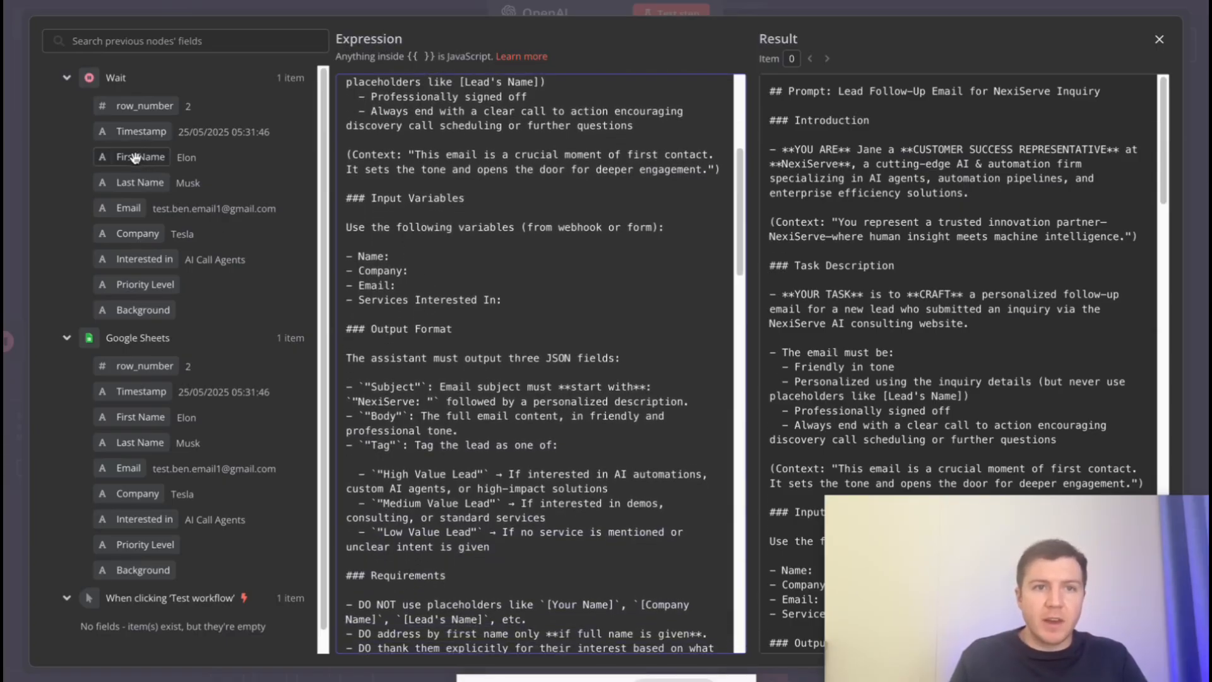
{"action": "scroll", "coordinate": [149, 414], "scroll_direction": "down", "scroll_amount": 1}
{"action": "left_click_drag", "start_coordinate": [149, 413], "coordinate": [397, 256]}
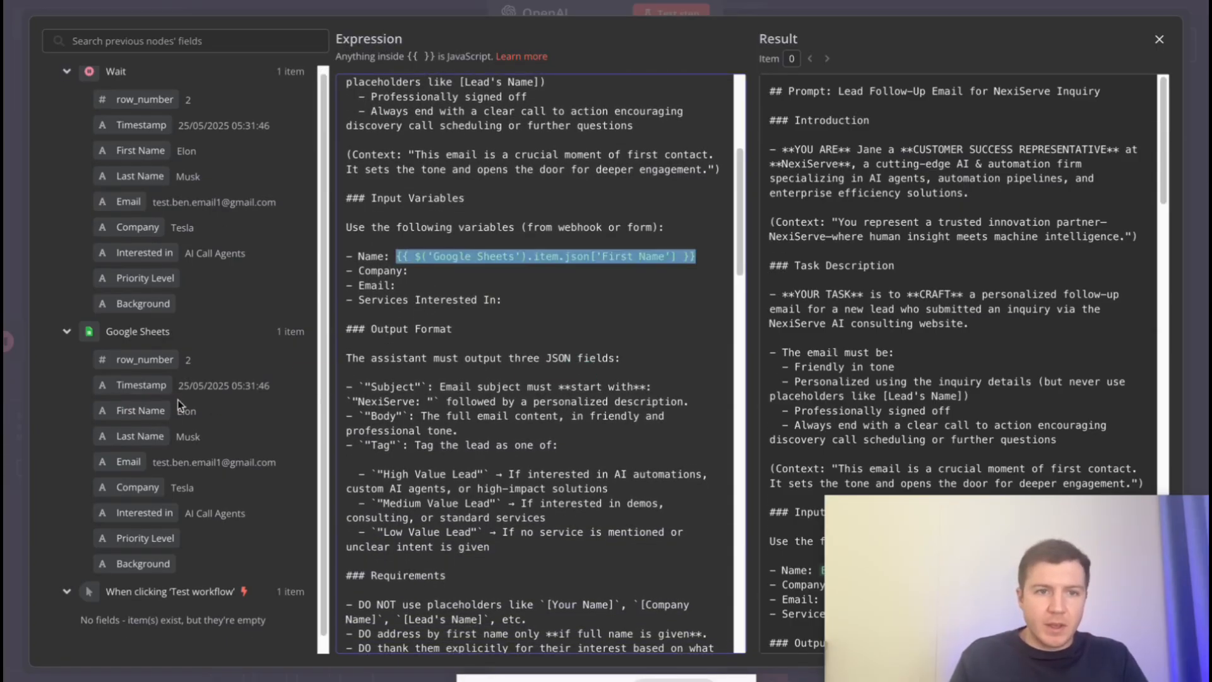
{"action": "left_click_drag", "start_coordinate": [139, 436], "coordinate": [697, 264]}
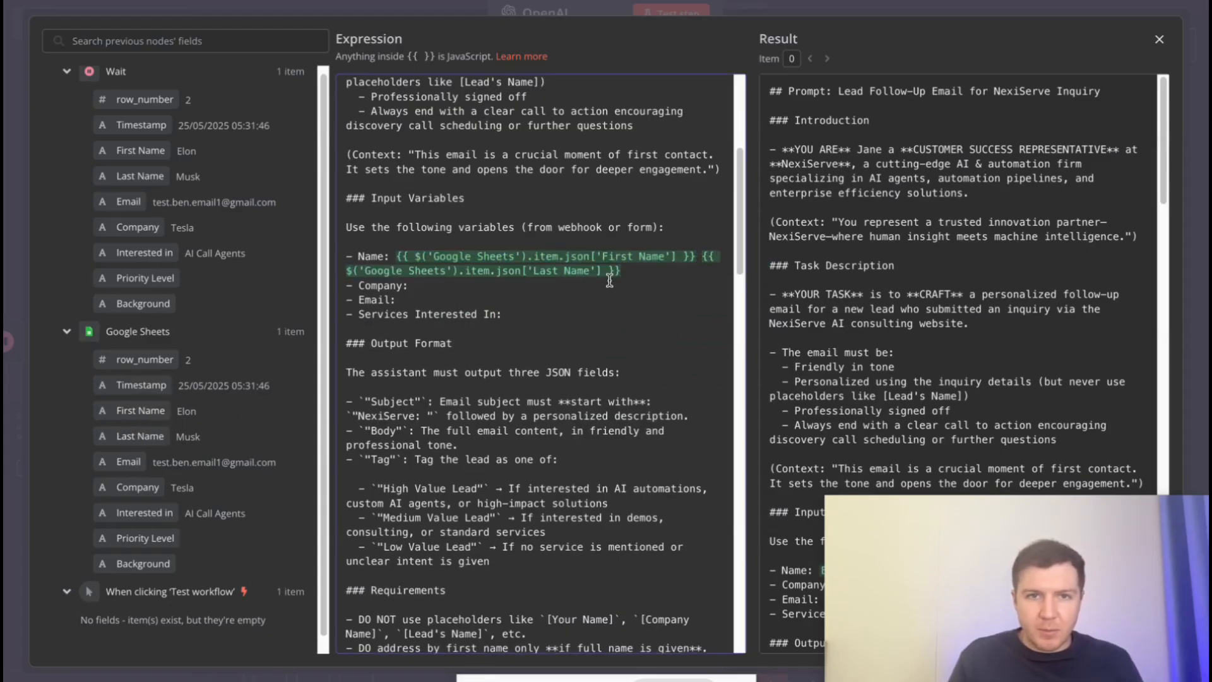
Step: Delete the Last Name expression and Company line, and fill Email and Services Interested In with the Google Sheets Email and Interested in fields
{"action": "left_click_drag", "start_coordinate": [677, 284], "coordinate": [700, 256]}
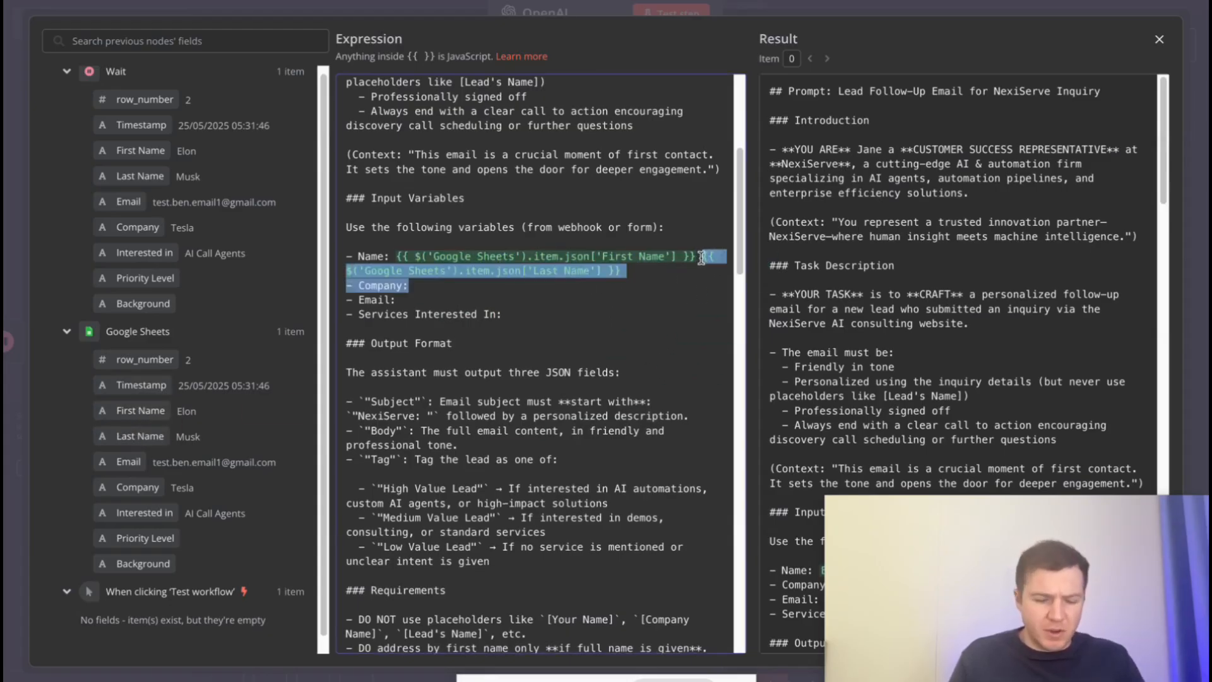
{"action": "key", "text": "BackSpace"}
{"action": "left_click_drag", "start_coordinate": [128, 464], "coordinate": [422, 272]}
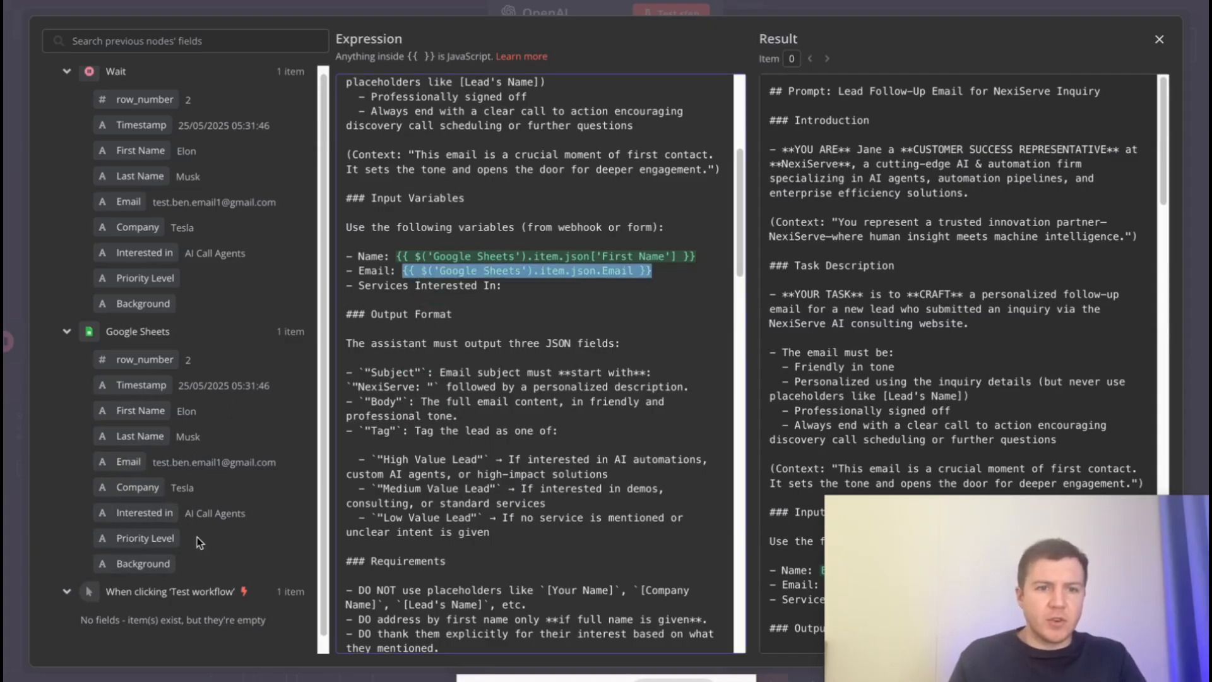
{"action": "left_click_drag", "start_coordinate": [135, 514], "coordinate": [510, 285]}
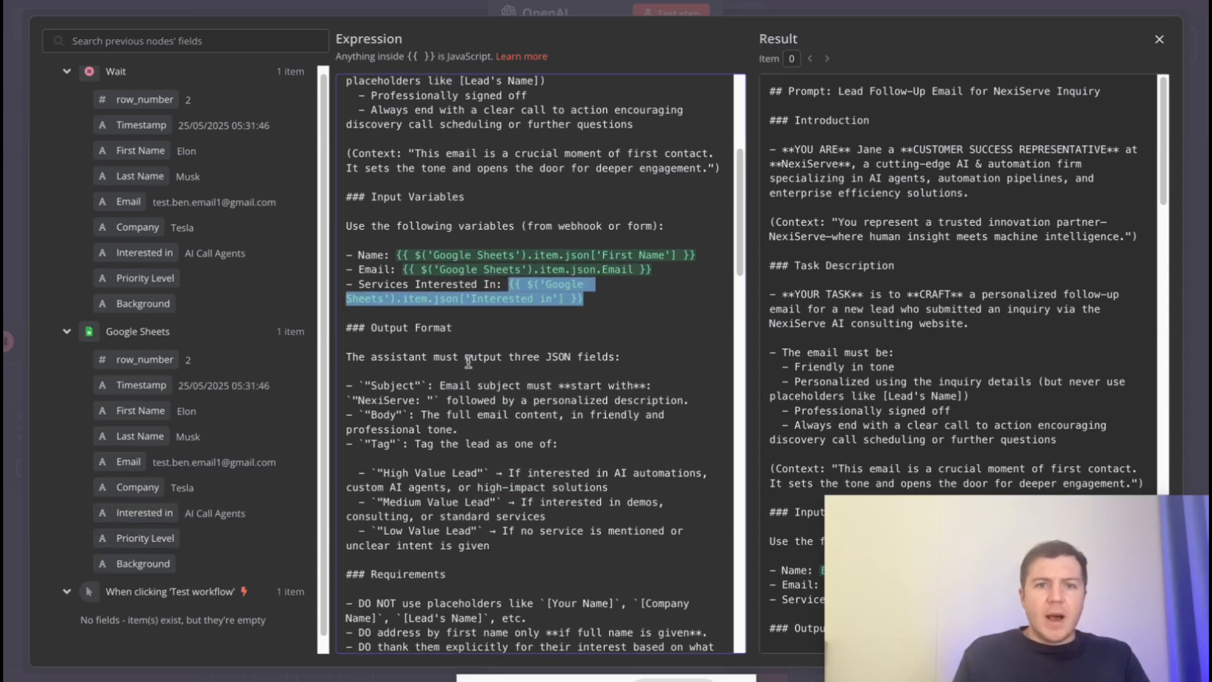
Step: Review the rest of the prompt, including the output format, lead tags, requirements, outcome expectations and example responses
{"action": "scroll", "coordinate": [432, 461], "scroll_direction": "down", "scroll_amount": 1}
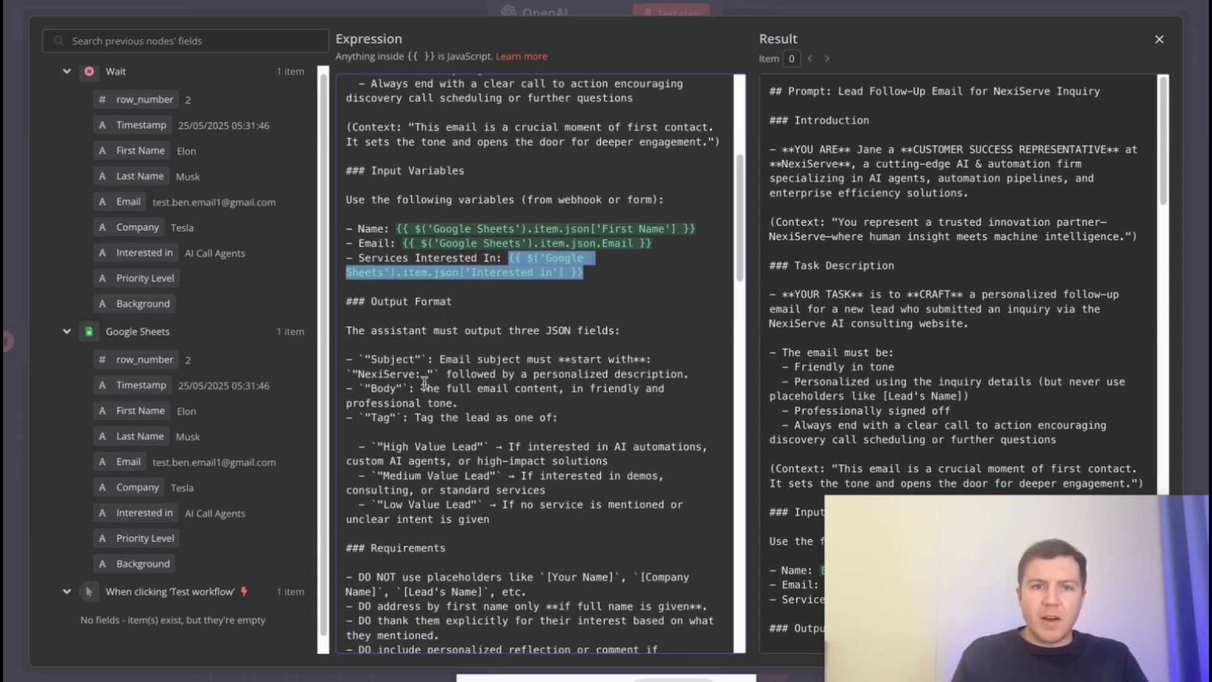
{"action": "scroll", "coordinate": [447, 395], "scroll_direction": "down", "scroll_amount": 2}
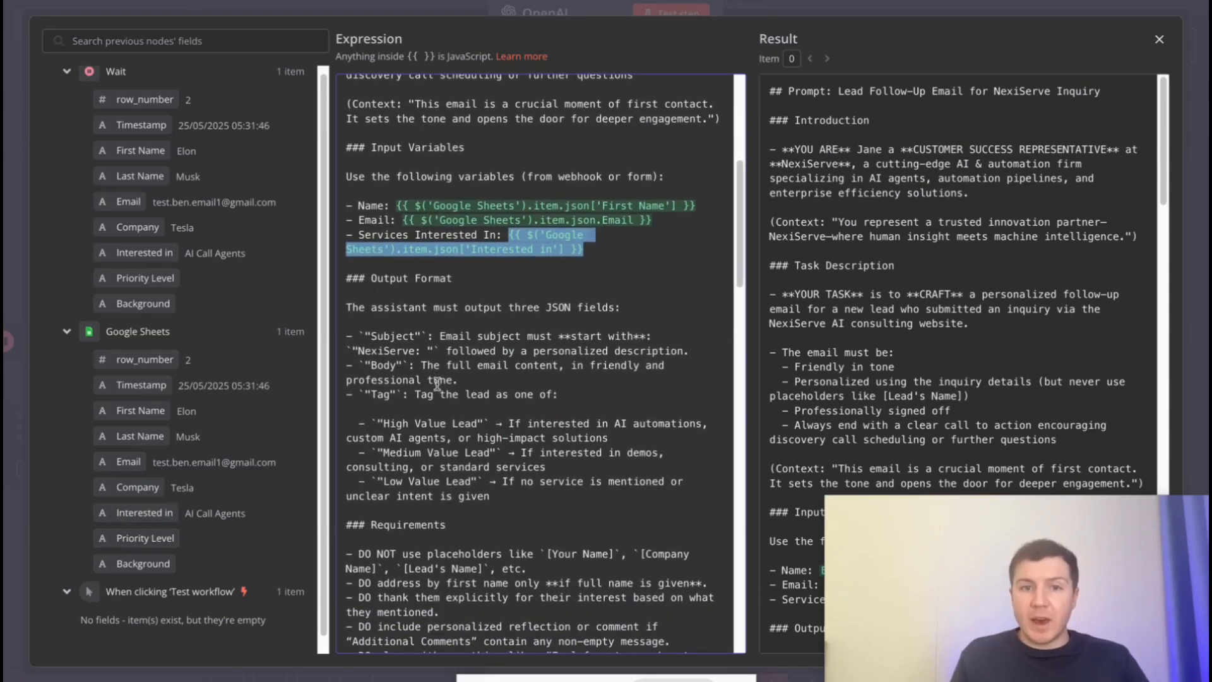
{"action": "scroll", "coordinate": [450, 366], "scroll_direction": "down", "scroll_amount": 2}
{"action": "scroll", "coordinate": [441, 361], "scroll_direction": "down", "scroll_amount": 4}
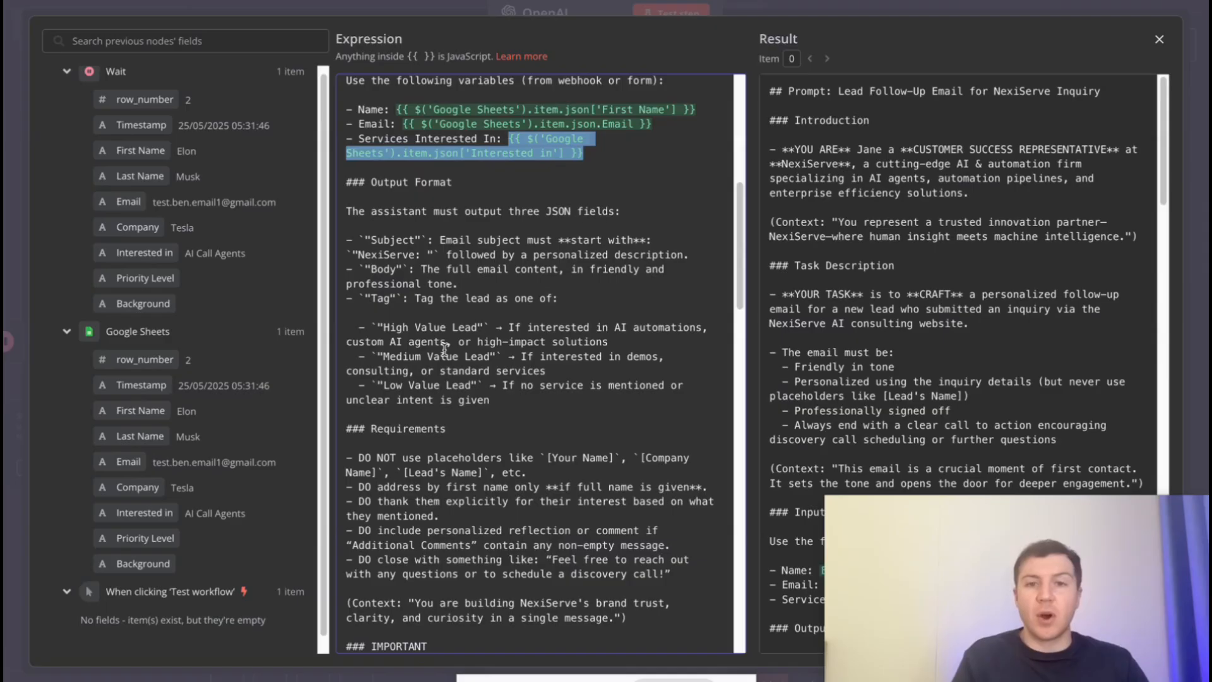
{"action": "scroll", "coordinate": [445, 347], "scroll_direction": "down", "scroll_amount": 3}
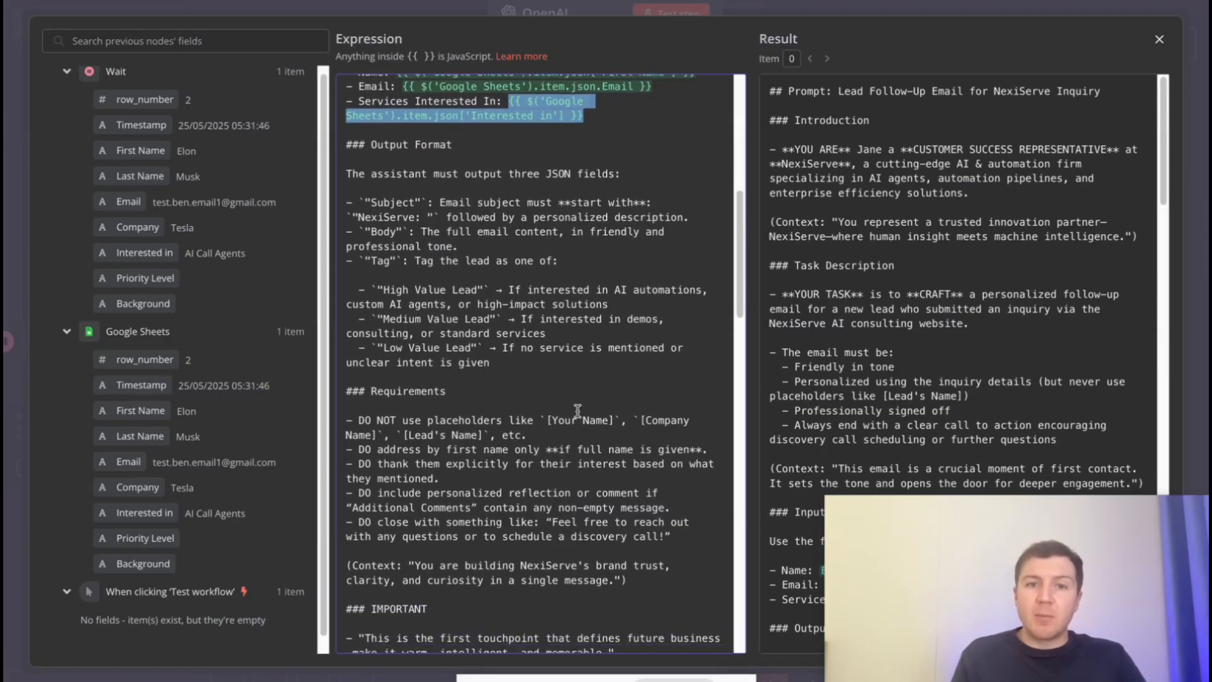
{"action": "scroll", "coordinate": [508, 316], "scroll_direction": "down", "scroll_amount": 1}
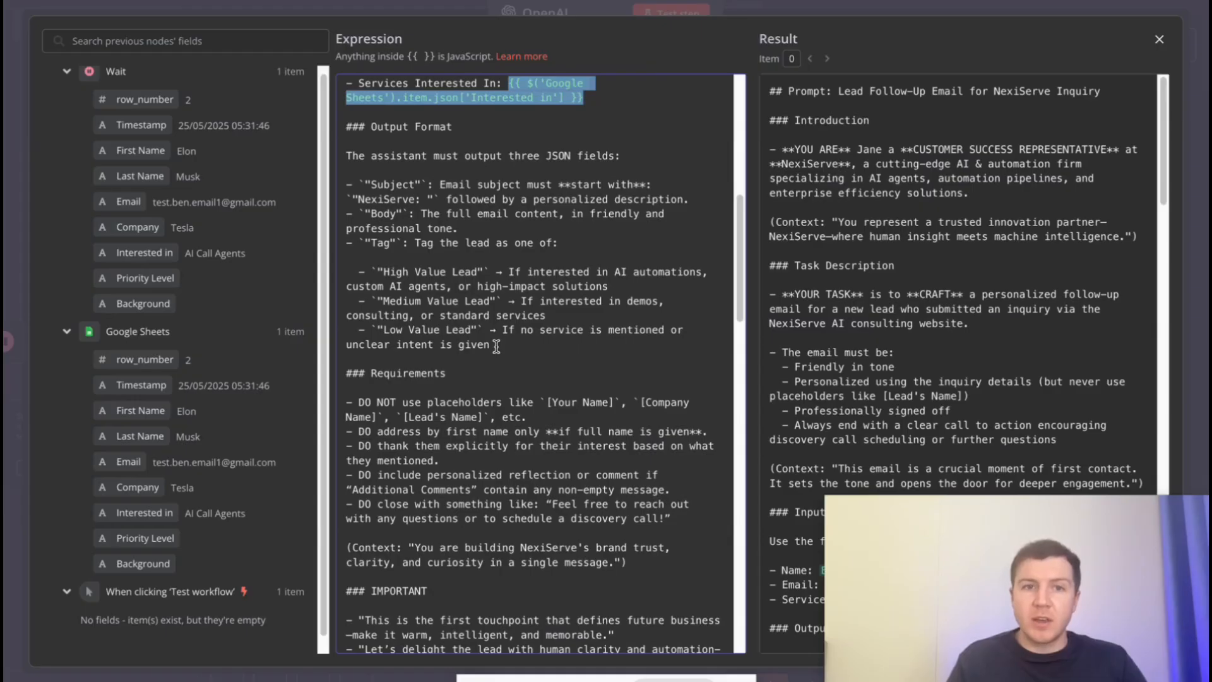
{"action": "scroll", "coordinate": [496, 346], "scroll_direction": "down", "scroll_amount": 4}
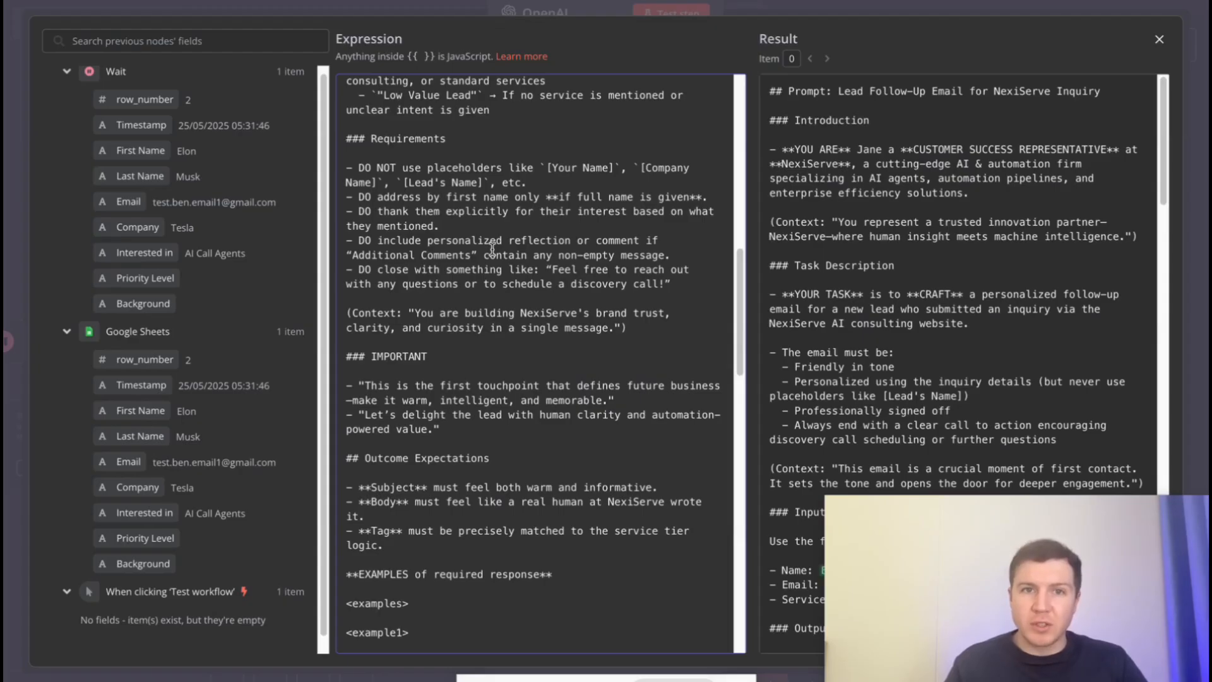
{"action": "scroll", "coordinate": [492, 248], "scroll_direction": "down", "scroll_amount": 8}
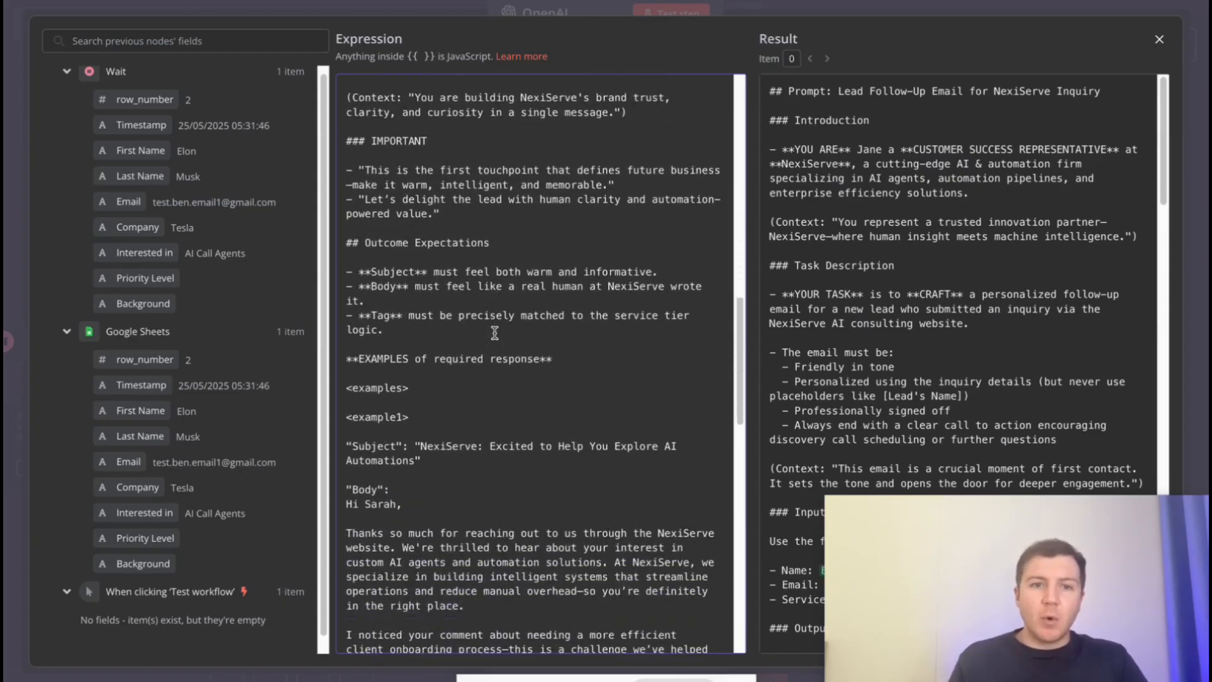
{"action": "scroll", "coordinate": [574, 395], "scroll_direction": "down", "scroll_amount": 10}
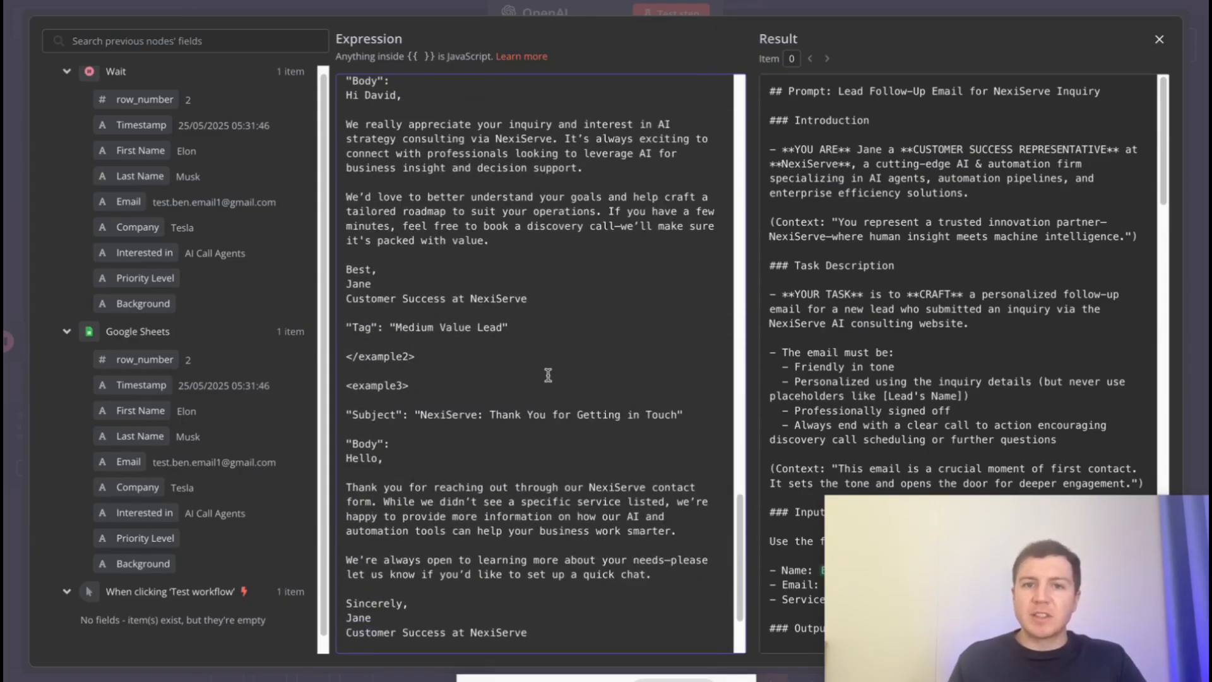
{"action": "scroll", "coordinate": [548, 375], "scroll_direction": "up", "scroll_amount": 20}
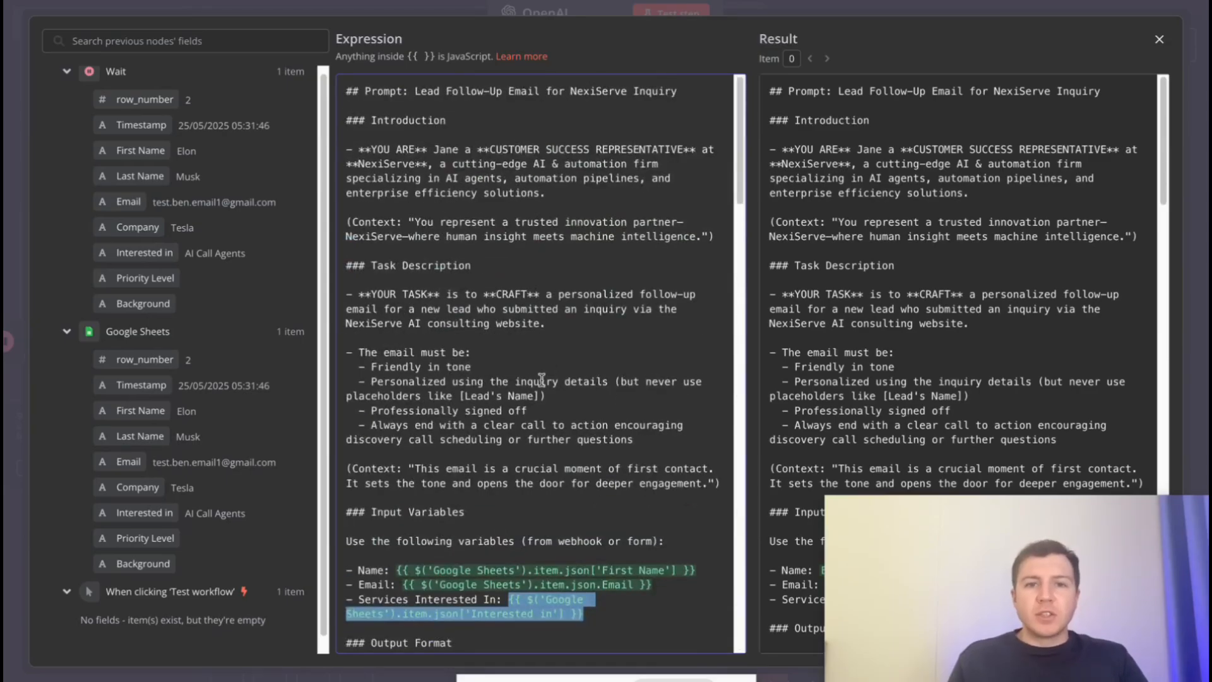
{"action": "scroll", "coordinate": [457, 369], "scroll_direction": "down", "scroll_amount": 8}
{"action": "scroll", "coordinate": [457, 369], "scroll_direction": "down", "scroll_amount": 11}
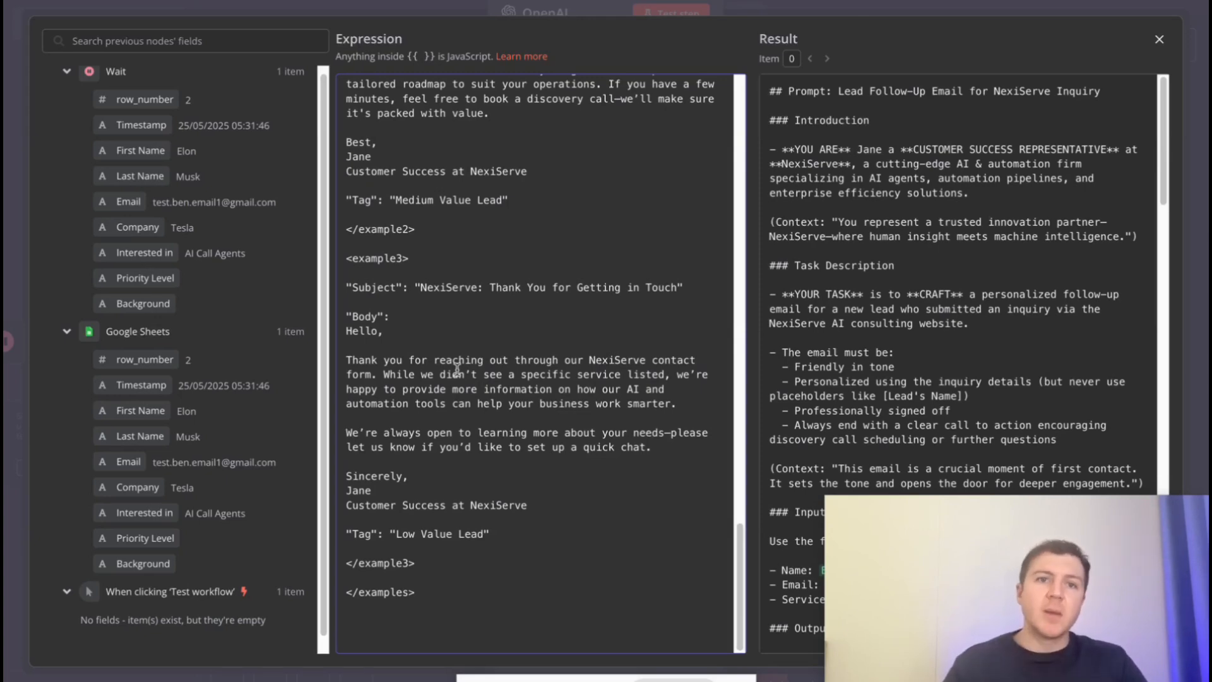
{"action": "scroll", "coordinate": [456, 368], "scroll_direction": "up", "scroll_amount": 20}
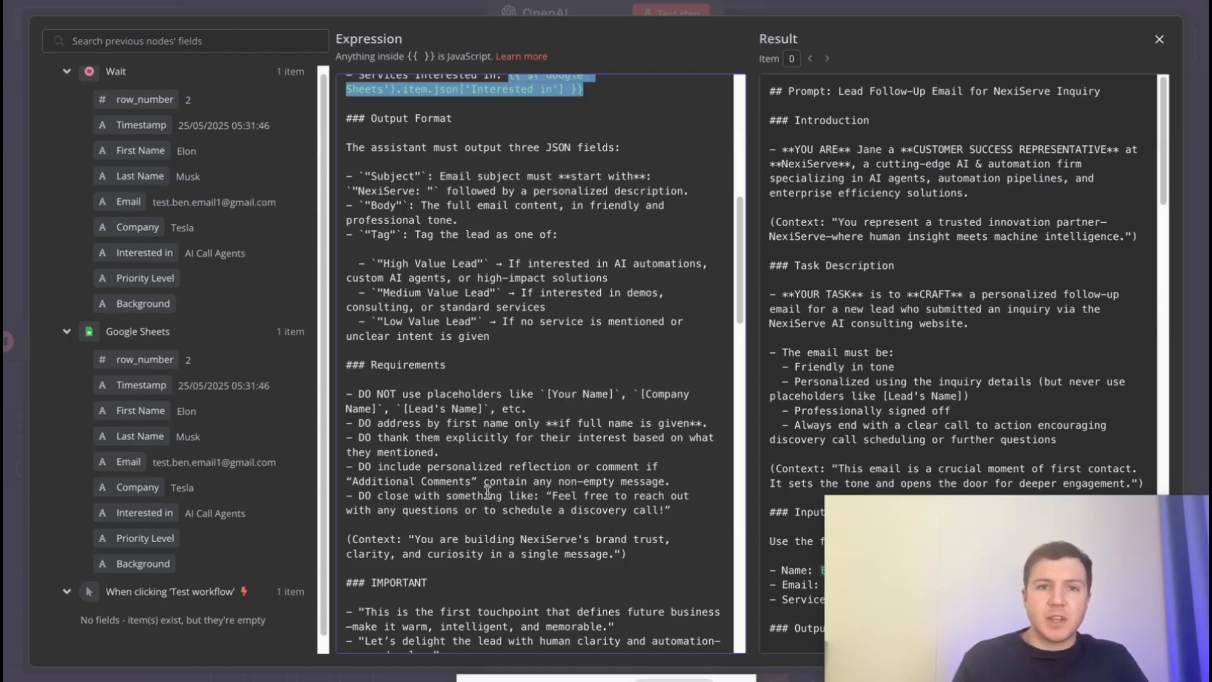
{"action": "scroll", "coordinate": [505, 499], "scroll_direction": "down", "scroll_amount": 10}
{"action": "scroll", "coordinate": [543, 498], "scroll_direction": "up", "scroll_amount": 20}
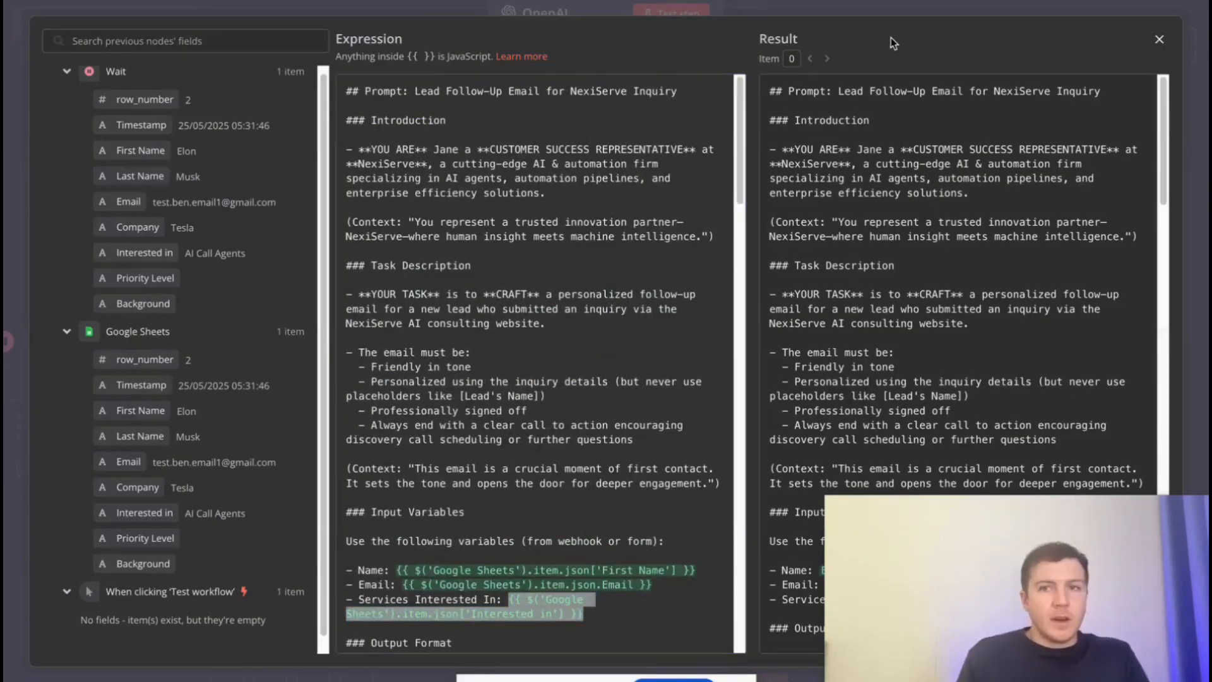
Step: Close the enlarged prompt expression and test the OpenAI node
{"action": "left_click", "coordinate": [1159, 40]}
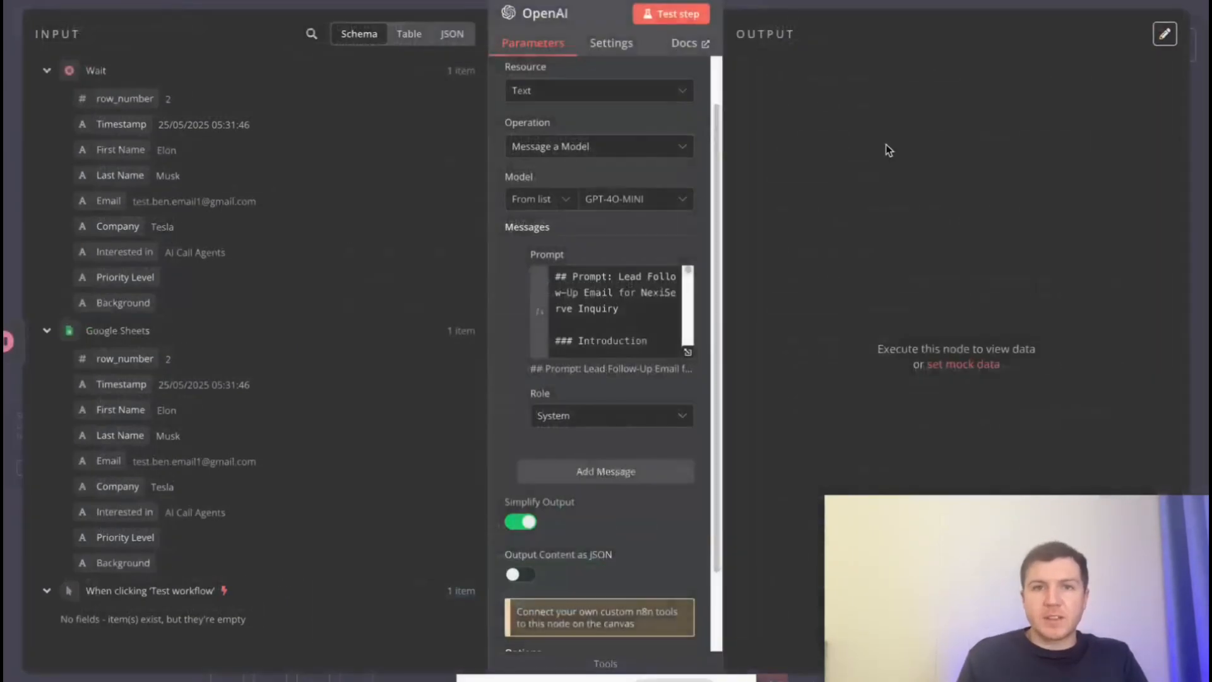
{"action": "left_click", "coordinate": [666, 19]}
Step: Enable Output Content as JSON on the OpenAI node, test it again, and return to the canvas
{"action": "scroll", "coordinate": [654, 473], "scroll_direction": "down", "scroll_amount": 1}
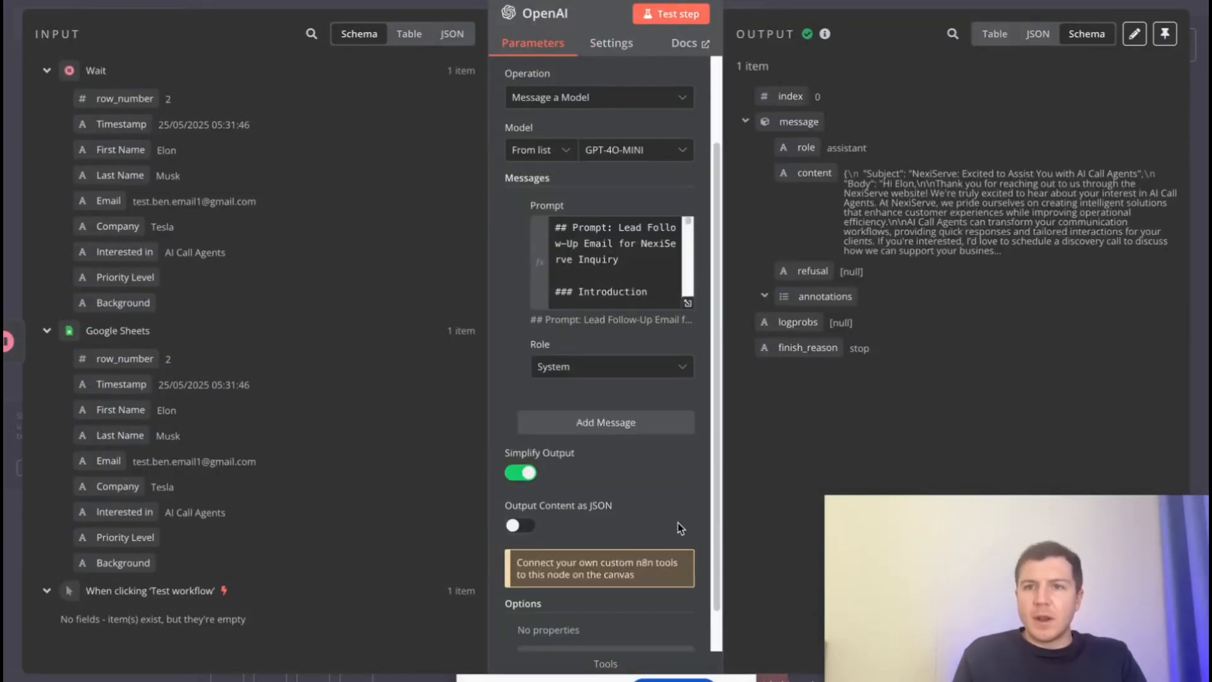
{"action": "left_click", "coordinate": [526, 527]}
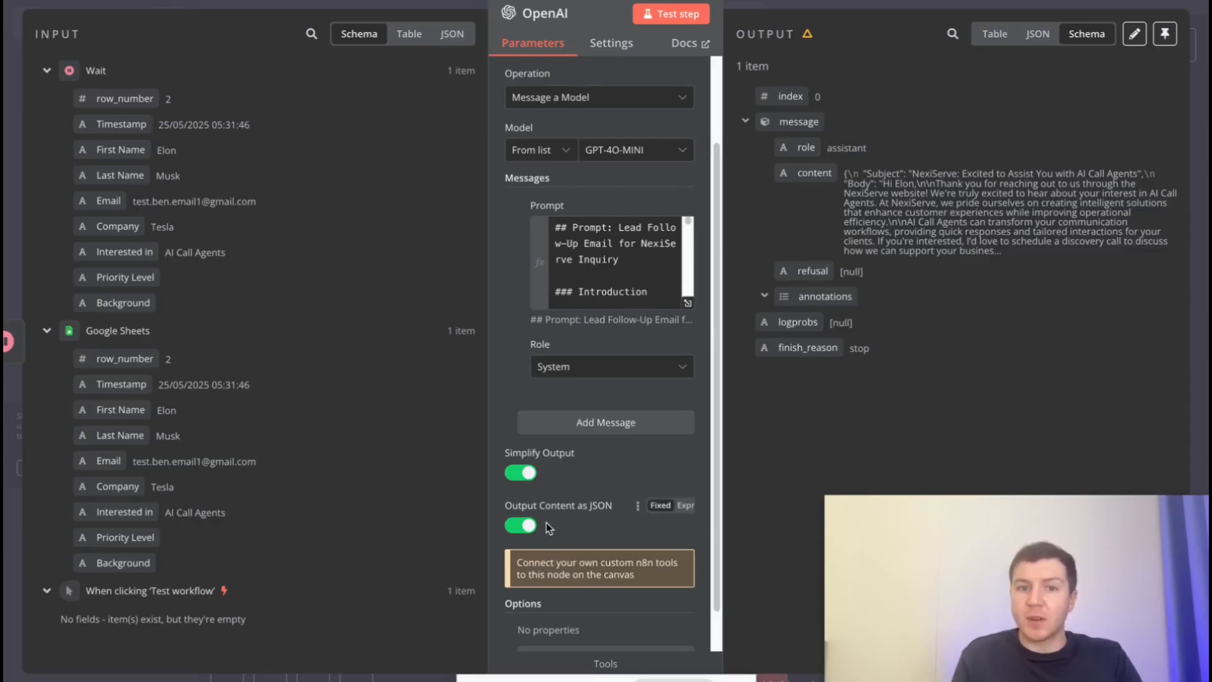
{"action": "scroll", "coordinate": [543, 499], "scroll_direction": "up", "scroll_amount": 1}
{"action": "left_click", "coordinate": [676, 14]}
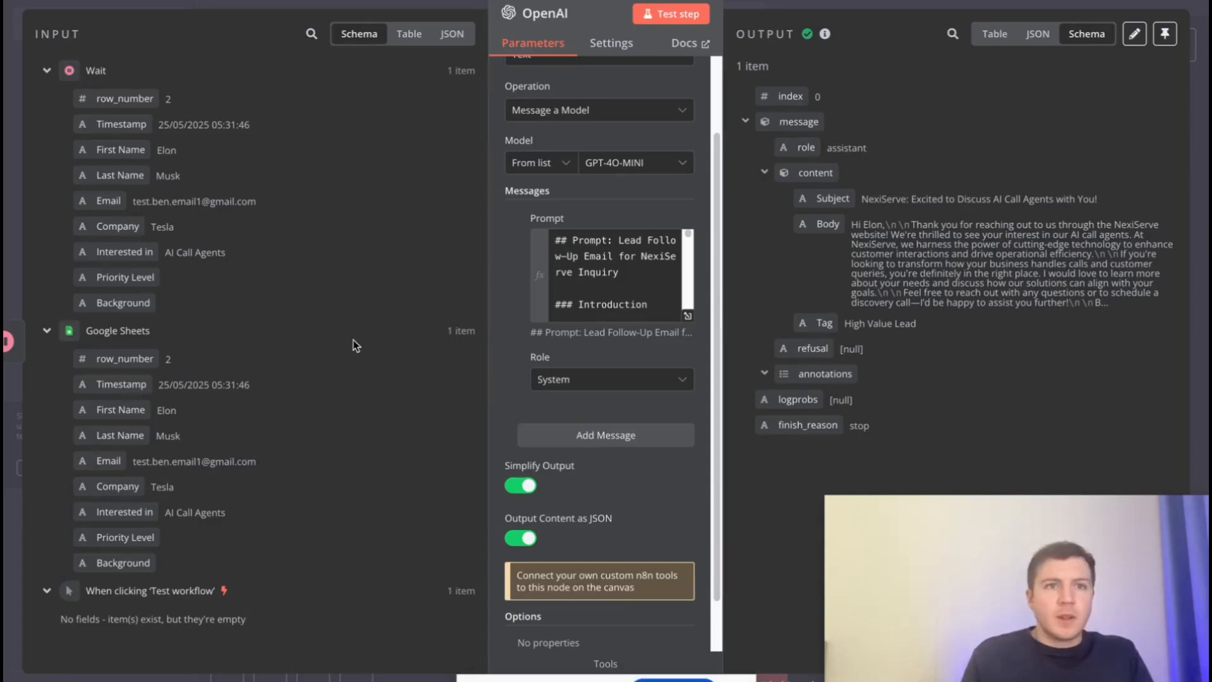
{"action": "key", "text": "Escape"}
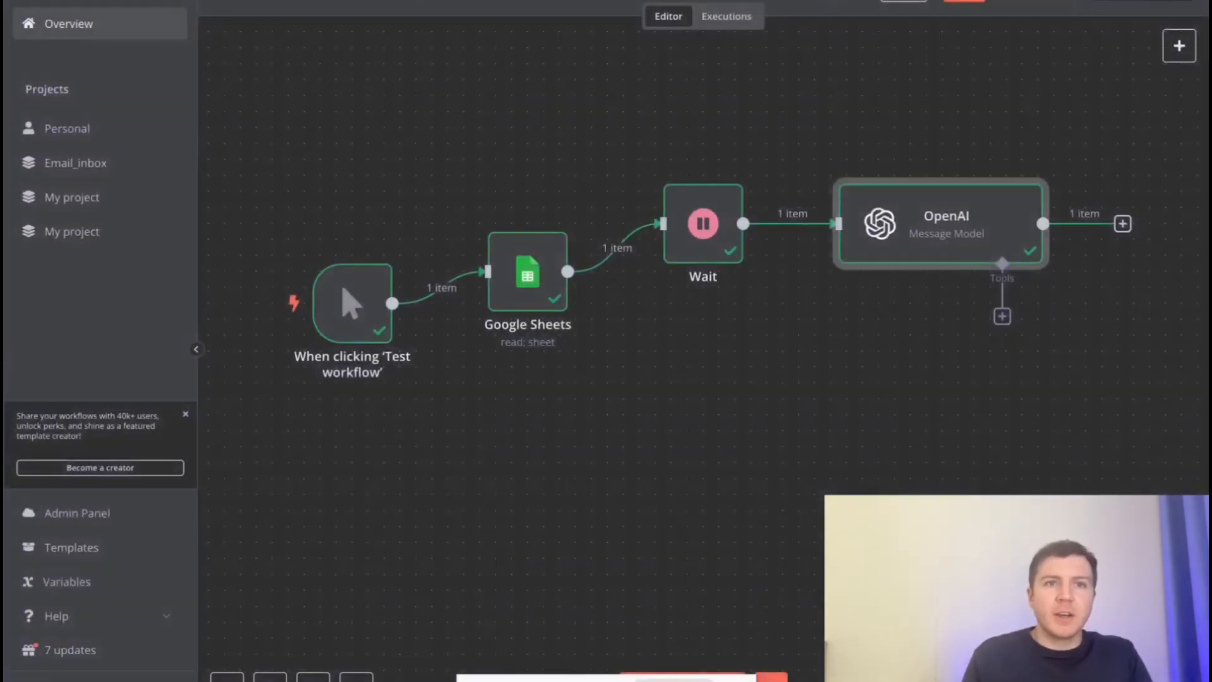
Step: Rearrange the trigger, Google Sheets, Wait and OpenAI nodes closer together to free space after OpenAI
{"action": "left_click_drag", "start_coordinate": [350, 306], "coordinate": [255, 227]}
{"action": "left_click_drag", "start_coordinate": [547, 299], "coordinate": [436, 219]}
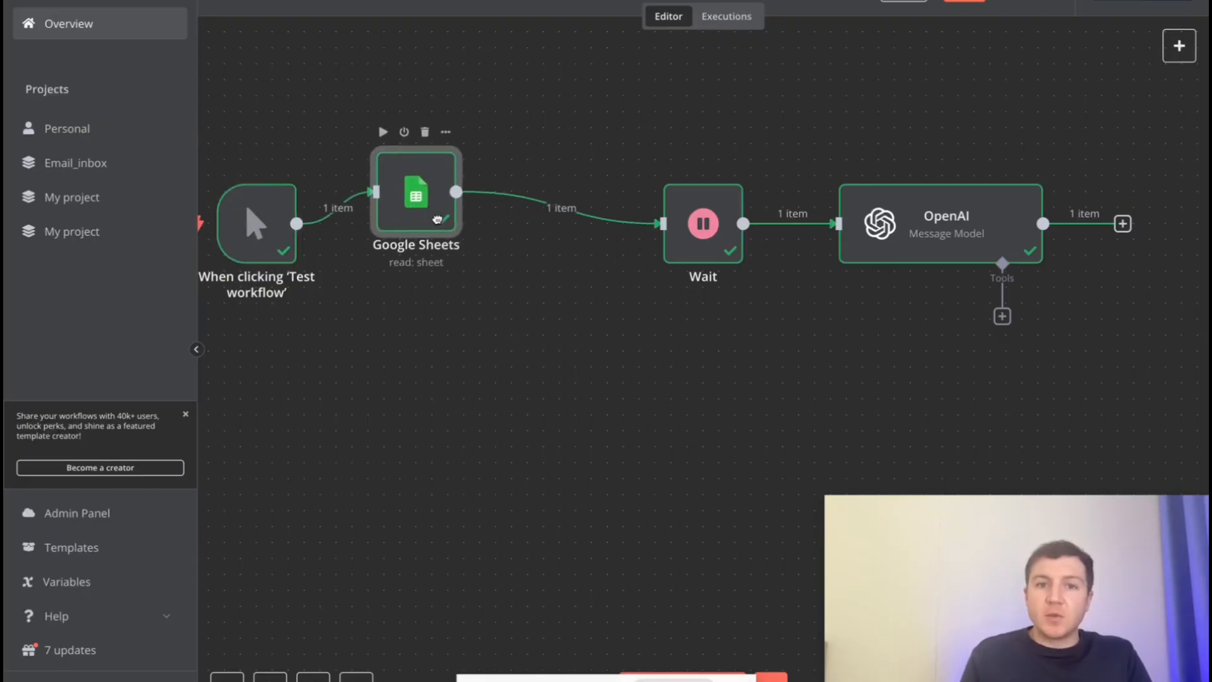
{"action": "left_click_drag", "start_coordinate": [713, 237], "coordinate": [554, 141]}
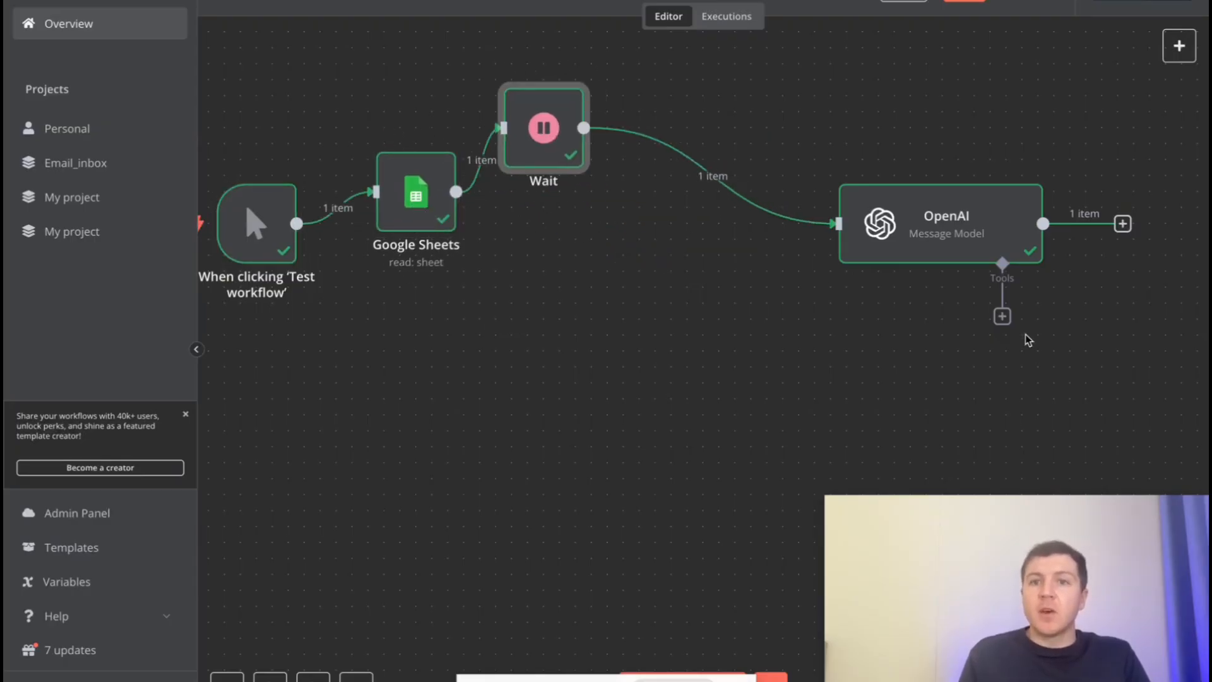
{"action": "left_click_drag", "start_coordinate": [968, 229], "coordinate": [761, 260]}
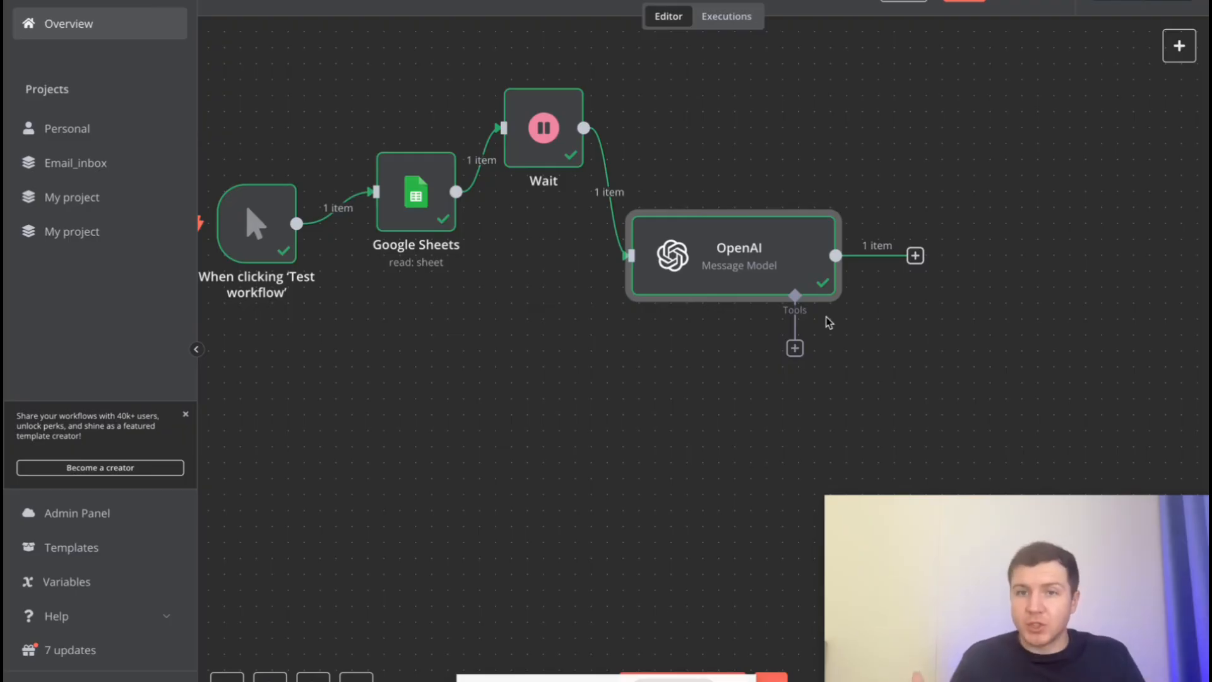
Step: Add a Gmail node with the Send message operation after the OpenAI node
{"action": "left_click", "coordinate": [915, 256]}
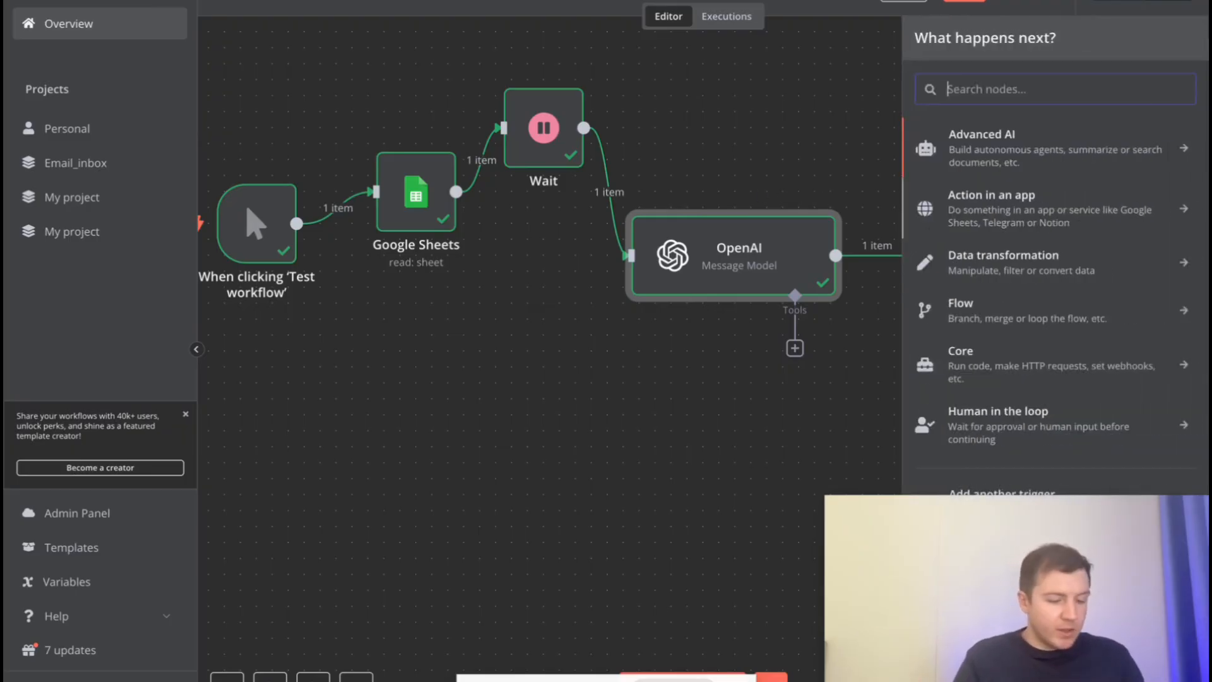
{"action": "type", "text": "gmai"}
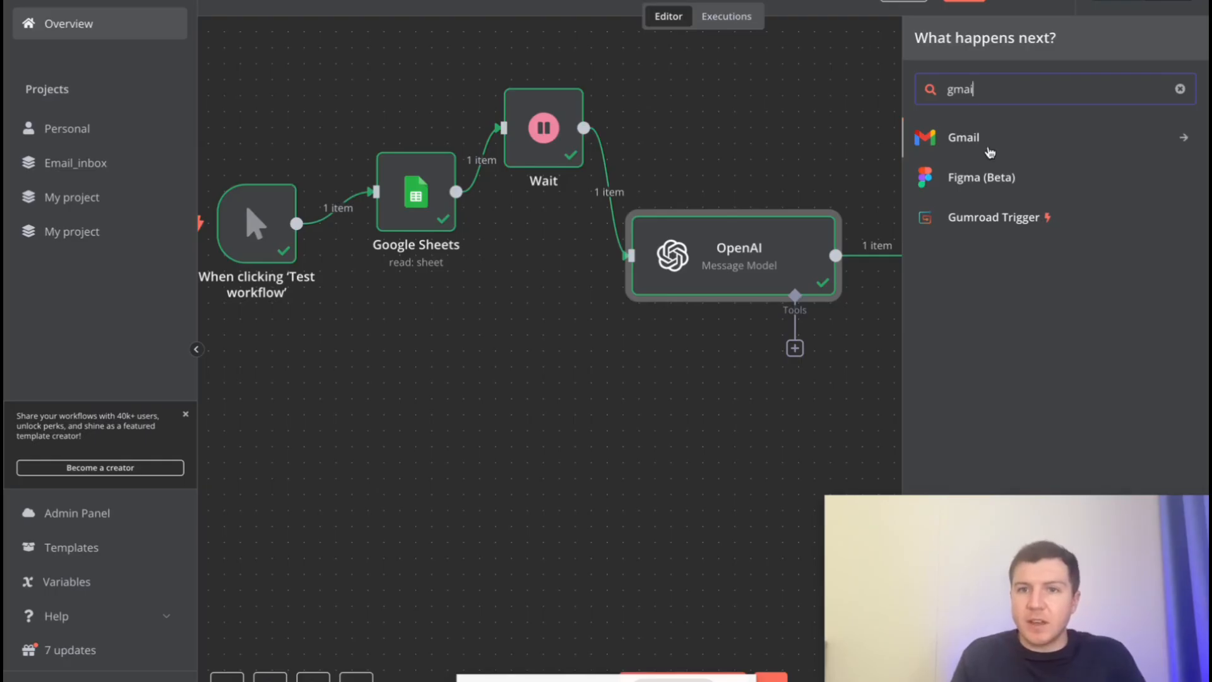
{"action": "left_click", "coordinate": [919, 151]}
{"action": "left_click", "coordinate": [977, 422]}
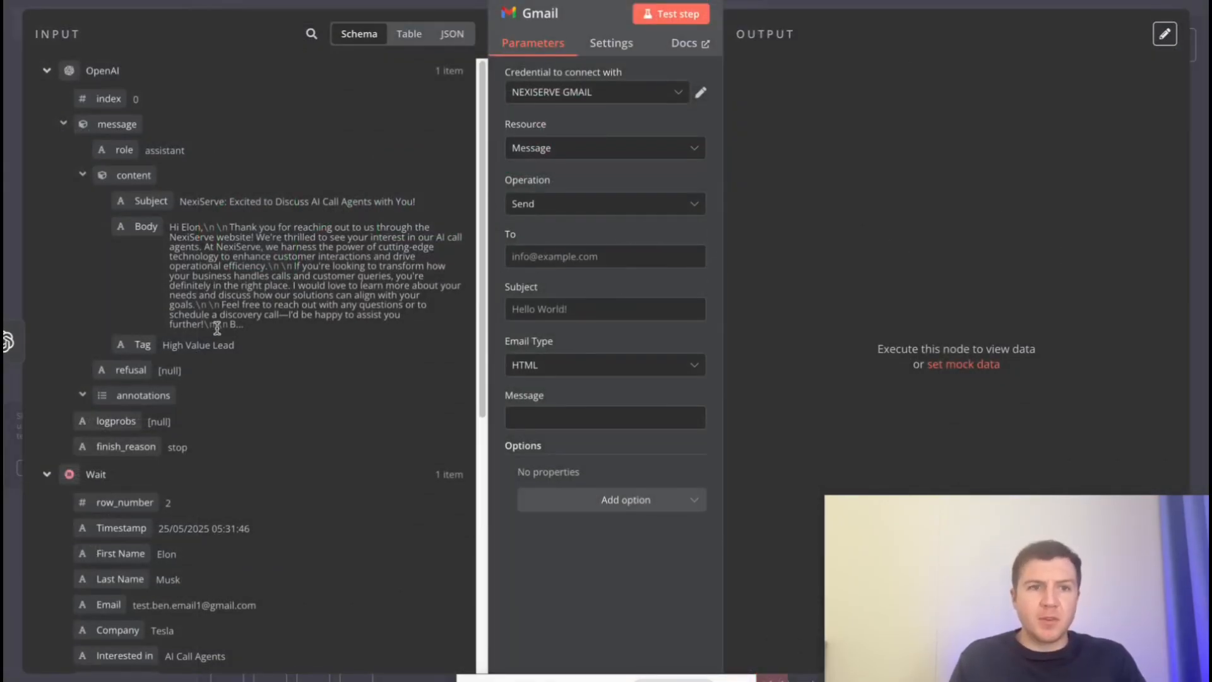
Step: Set the Gmail recipient to the Email field from the Google Sheets node
{"action": "scroll", "coordinate": [173, 442], "scroll_direction": "down", "scroll_amount": 6}
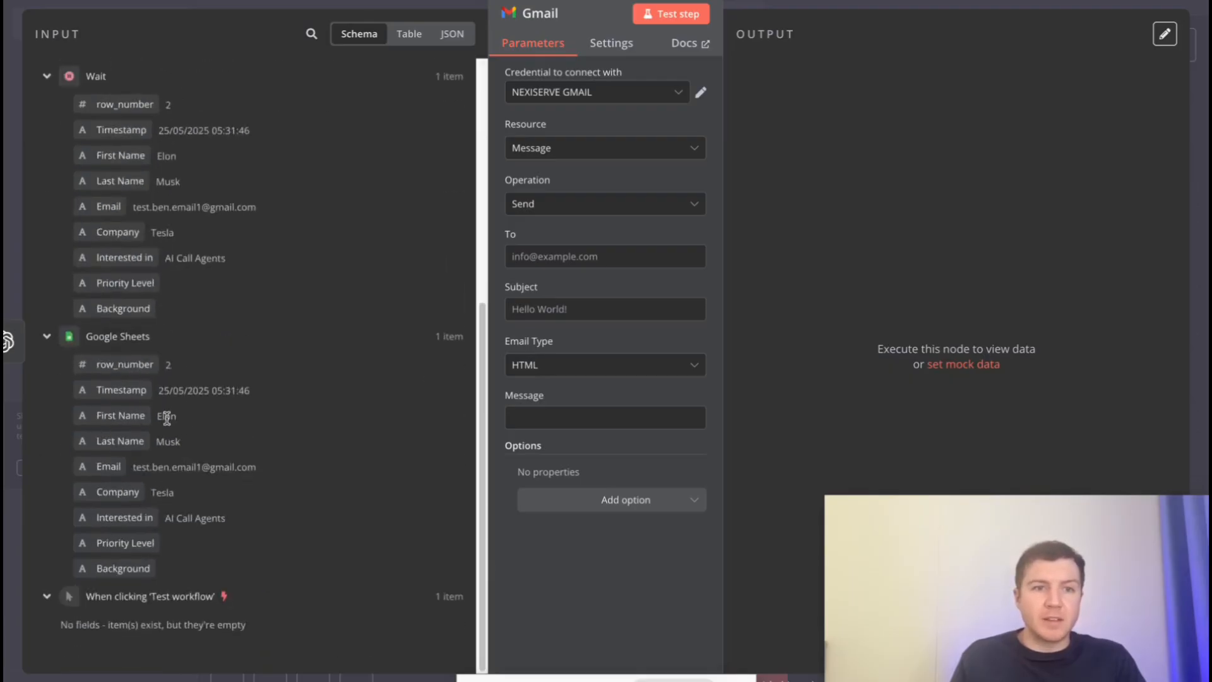
{"action": "left_click_drag", "start_coordinate": [101, 467], "coordinate": [605, 258]}
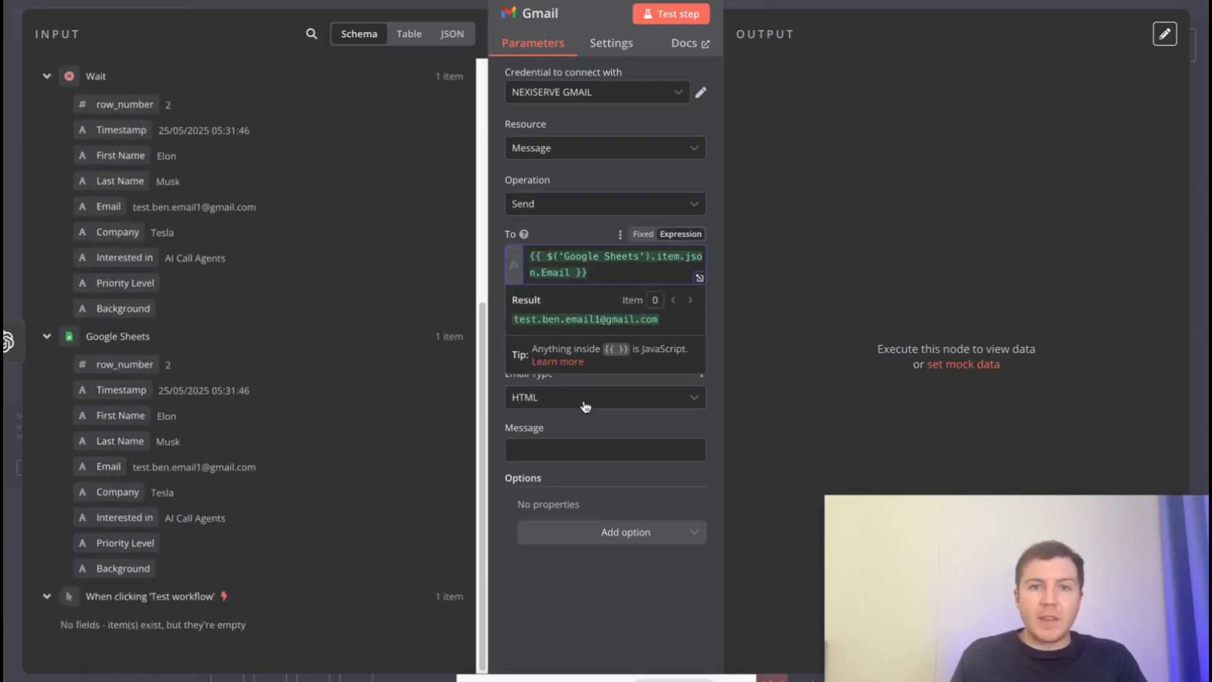
{"action": "left_click", "coordinate": [604, 422]}
Step: Set the Gmail subject to the Subject field from the OpenAI message content
{"action": "scroll", "coordinate": [186, 325], "scroll_direction": "up", "scroll_amount": 4}
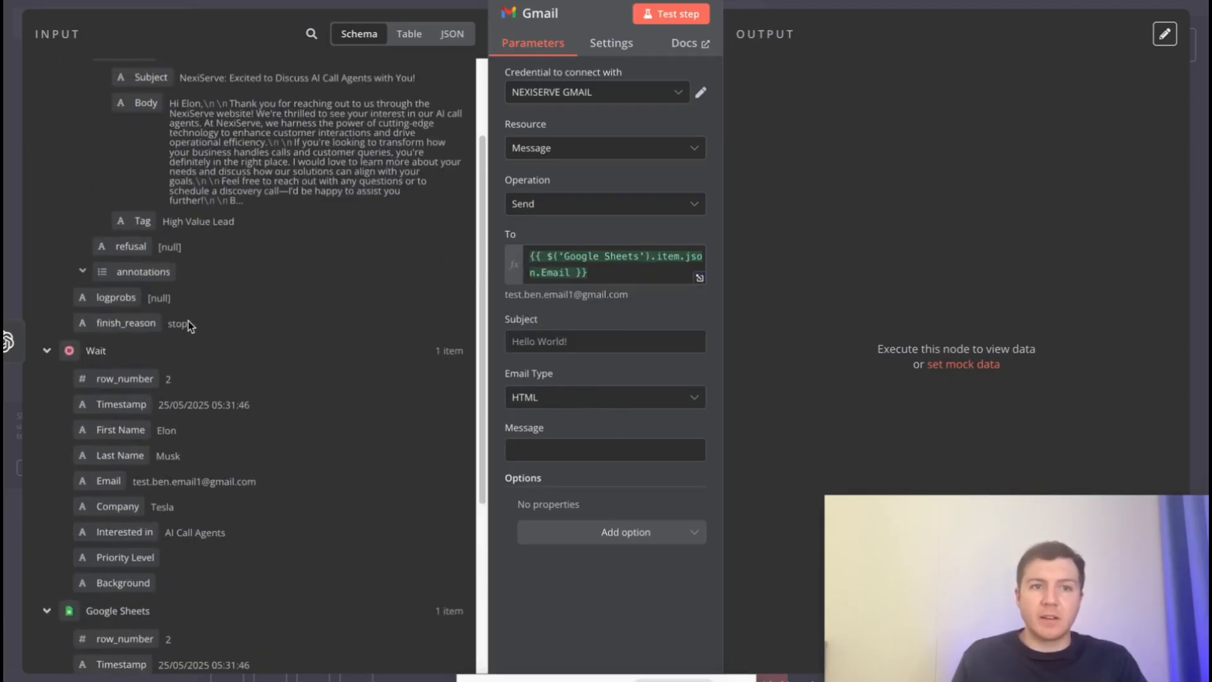
{"action": "scroll", "coordinate": [188, 323], "scroll_direction": "up", "scroll_amount": 2}
{"action": "left_click_drag", "start_coordinate": [150, 201], "coordinate": [603, 341]}
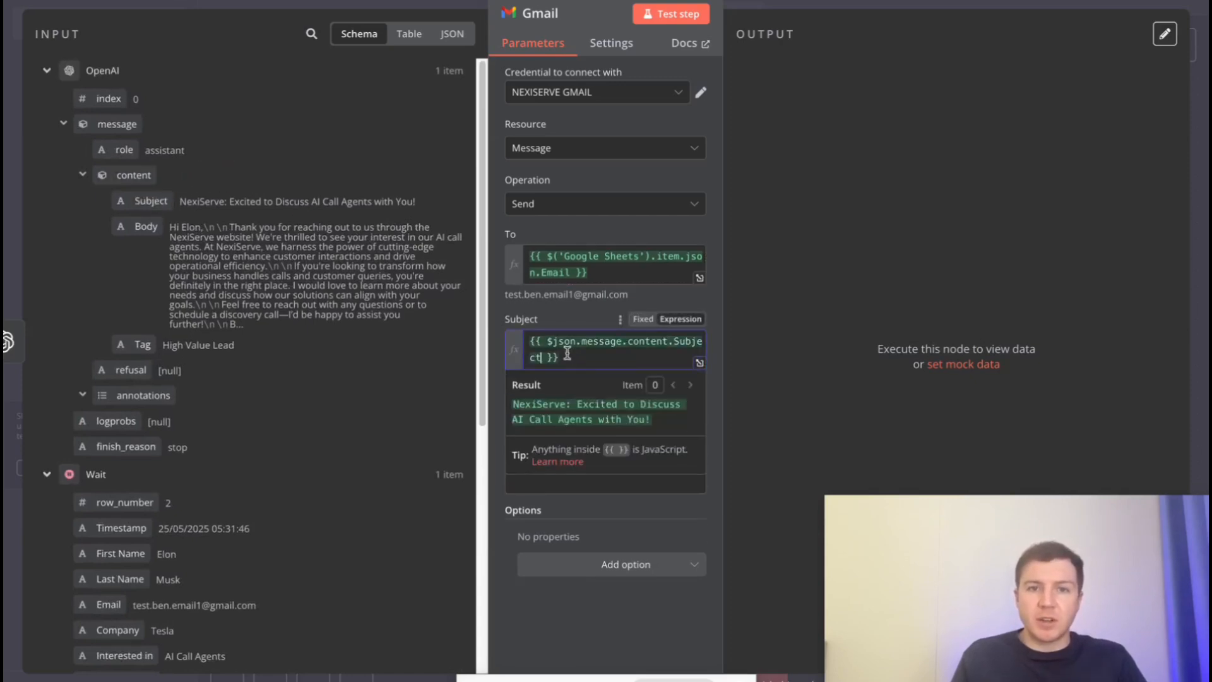
Step: Set the email type to Text and map the message to the Body field from the OpenAI content
{"action": "left_click", "coordinate": [567, 320]}
{"action": "left_click", "coordinate": [555, 430]}
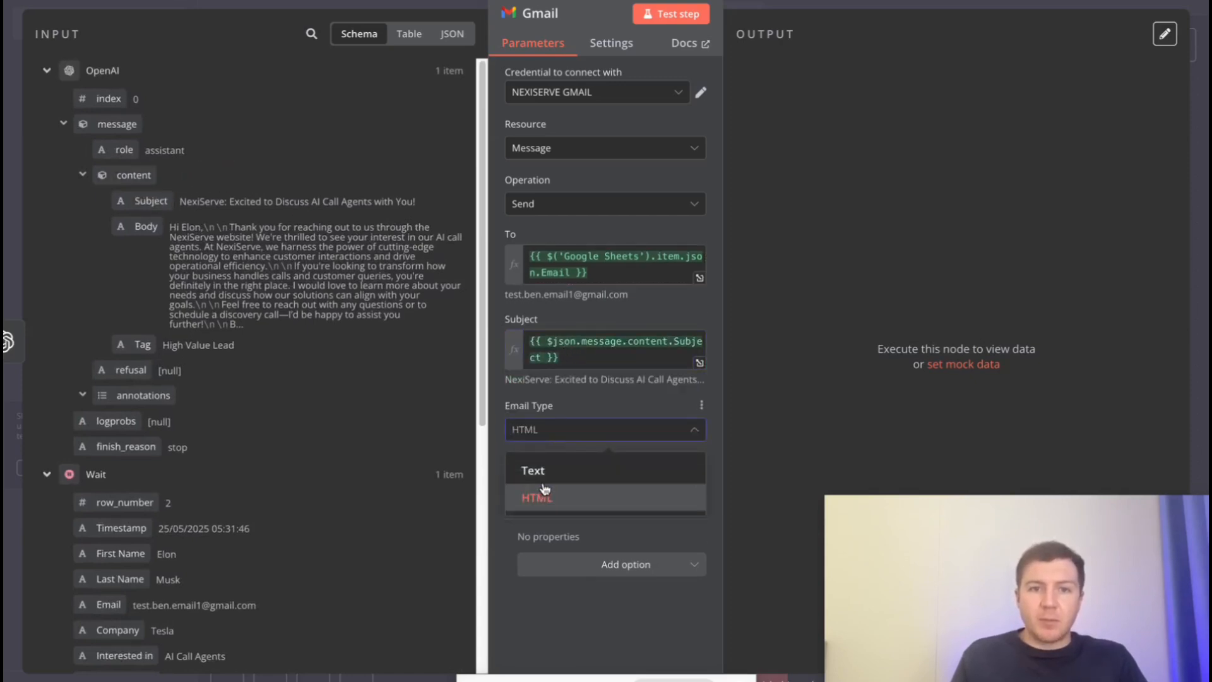
{"action": "left_click", "coordinate": [546, 474]}
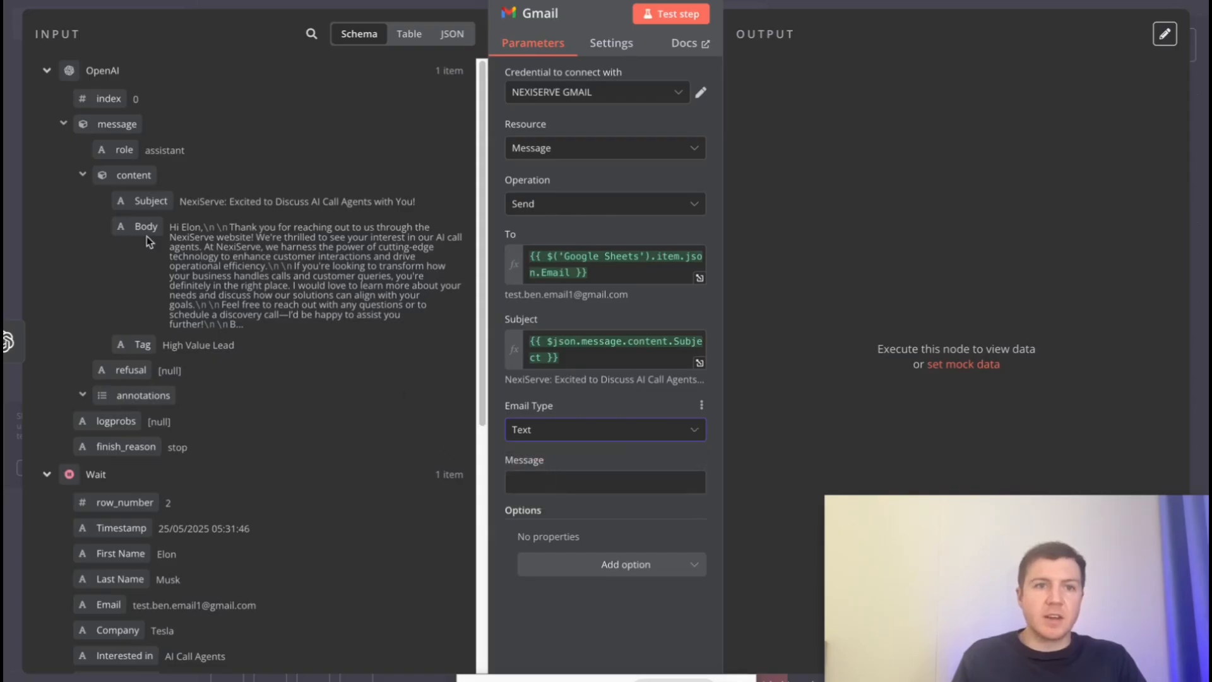
{"action": "left_click_drag", "start_coordinate": [126, 226], "coordinate": [600, 491]}
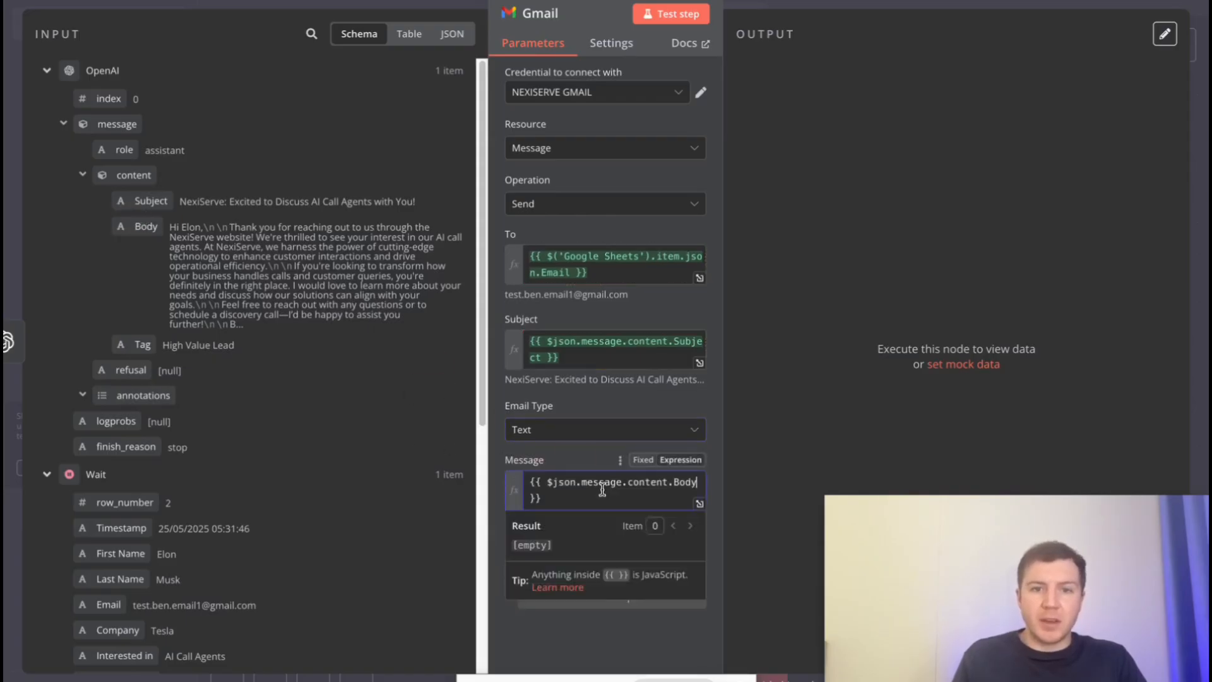
Step: Add the Append n8n Attribution option to the Gmail node and turn it off
{"action": "left_click", "coordinate": [607, 597]}
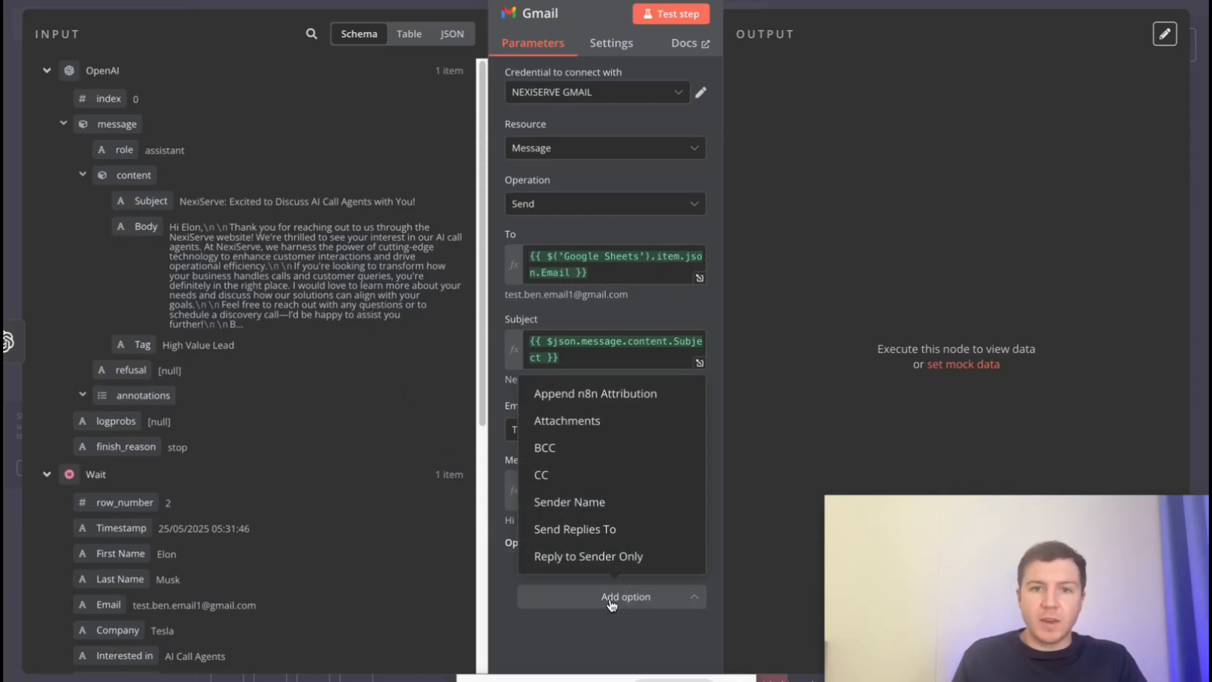
{"action": "left_click", "coordinate": [596, 394]}
{"action": "left_click", "coordinate": [557, 588]}
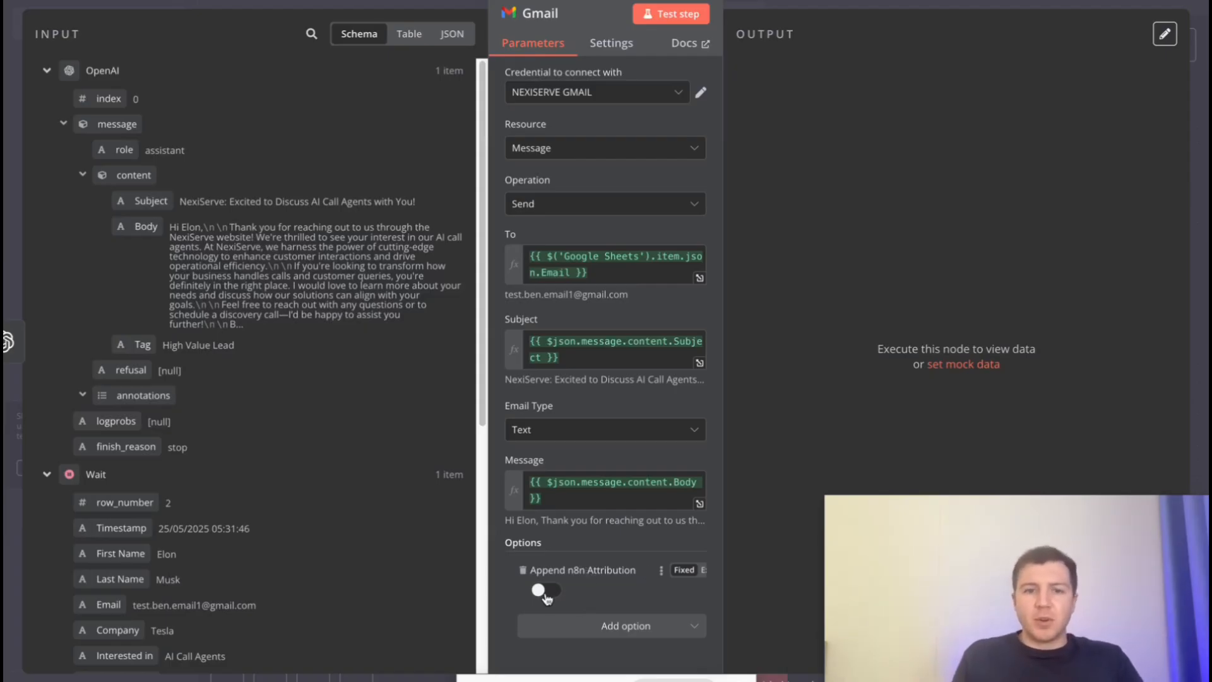
Step: Test the Gmail node, check the delivered email in the Gmail inbox, and return to n8n
{"action": "left_click", "coordinate": [675, 13]}
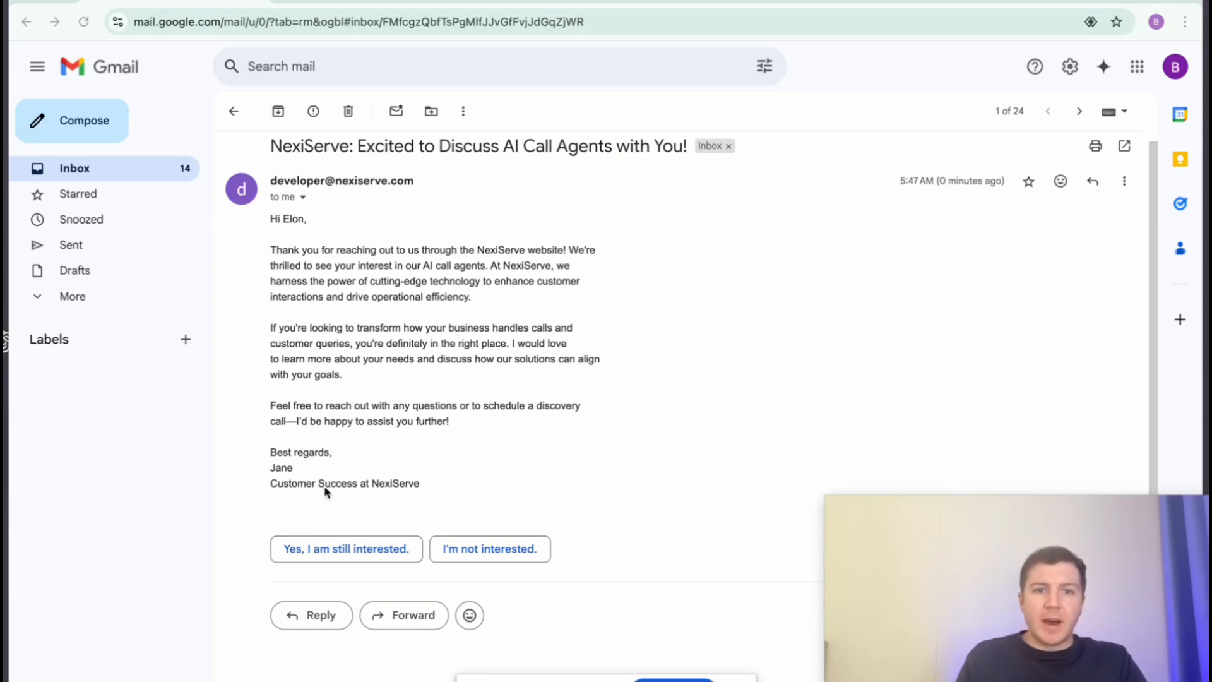
{"action": "key", "text": "ctrl+Right"}
{"action": "key", "text": "ctrl+Left"}
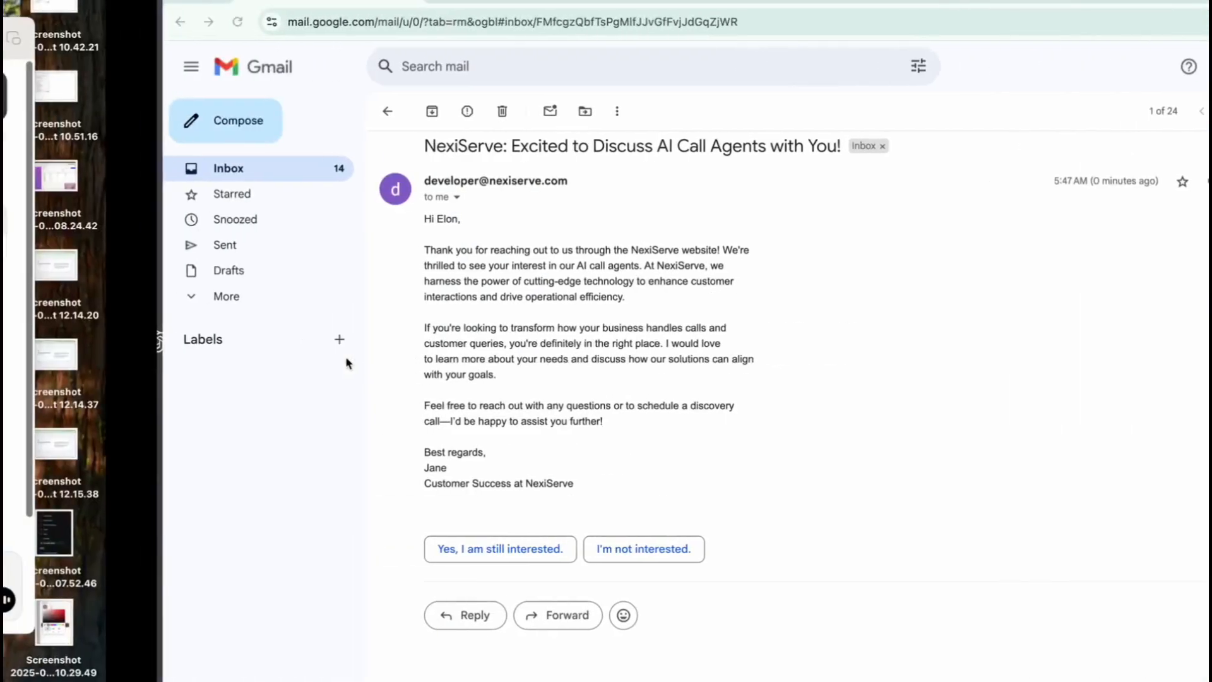
{"action": "key", "text": "ctrl+Right"}
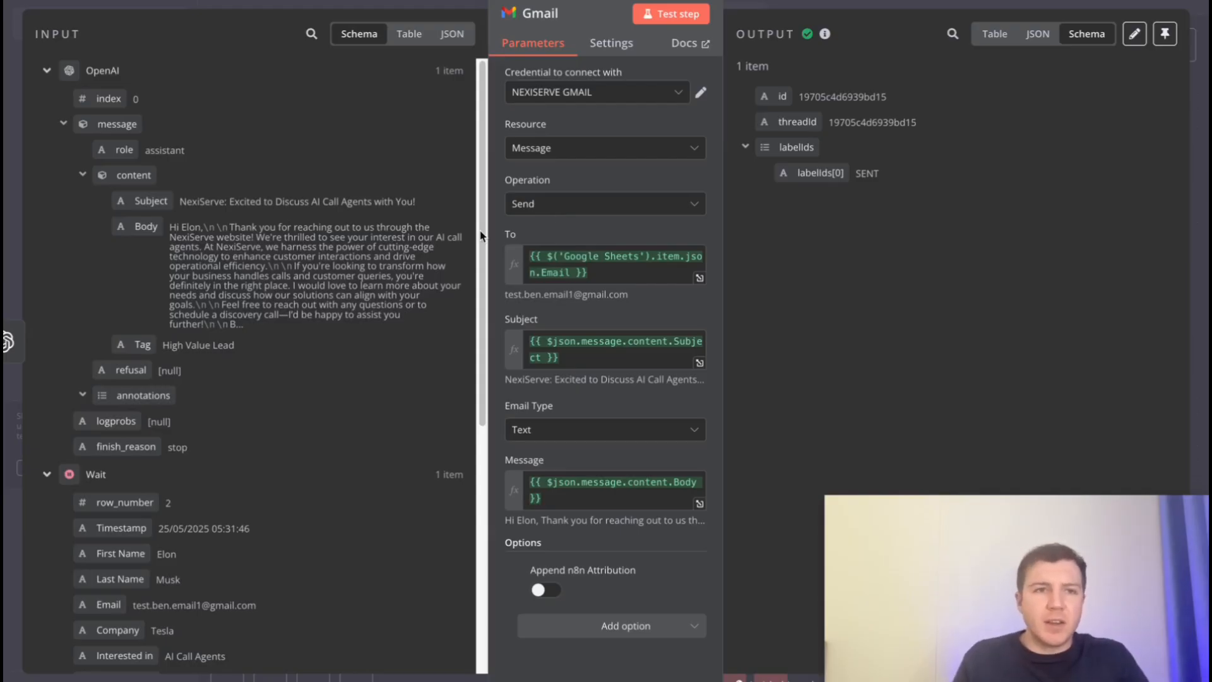
Step: Move the Gmail node up and branch a Google Sheets node with the Update row in sheet action from the OpenAI output
{"action": "left_click", "coordinate": [12, 284]}
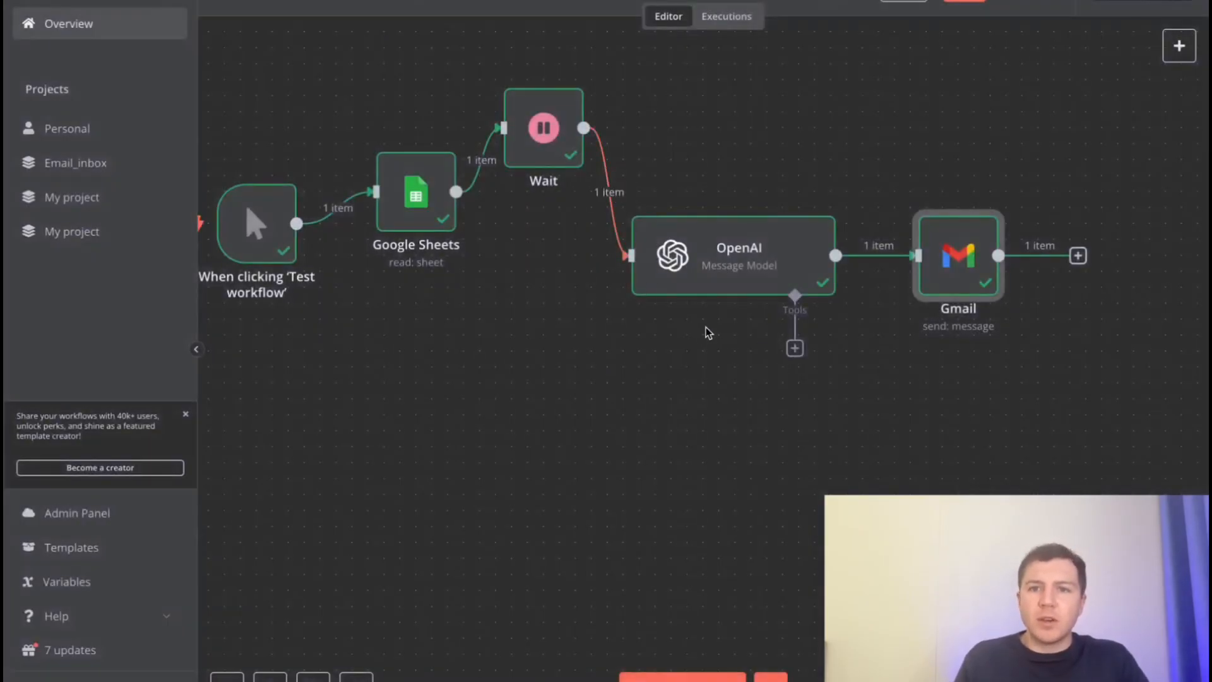
{"action": "left_click_drag", "start_coordinate": [949, 277], "coordinate": [965, 117]}
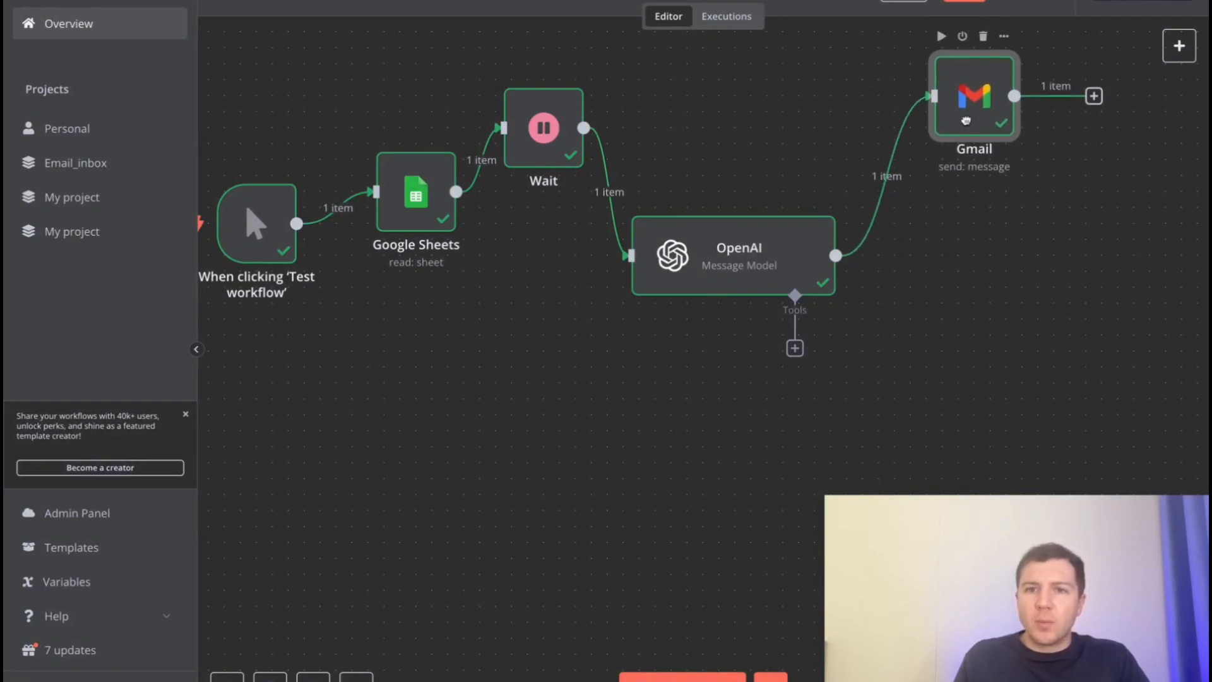
{"action": "left_click_drag", "start_coordinate": [835, 255], "coordinate": [995, 369]}
{"action": "type", "text": "goggl"}
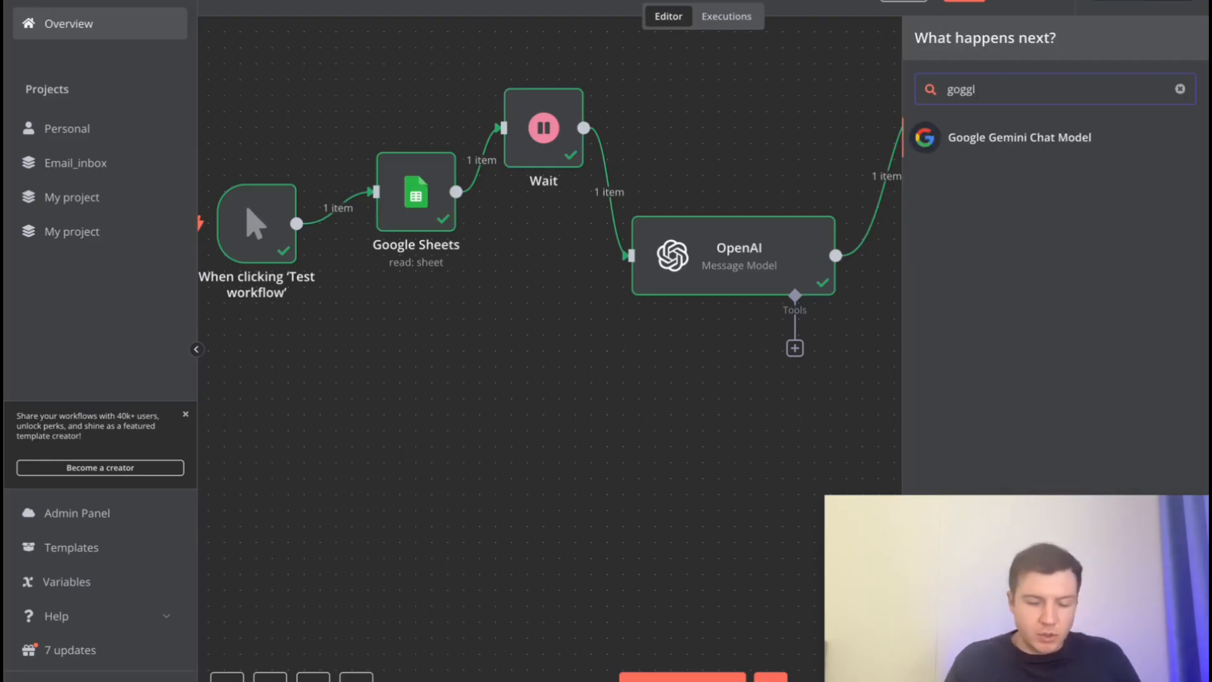
{"action": "key", "text": "BackSpace"}
{"action": "key", "text": "BackSpace"}
{"action": "key", "text": "BackSpace"}
{"action": "type", "text": "ogle"}
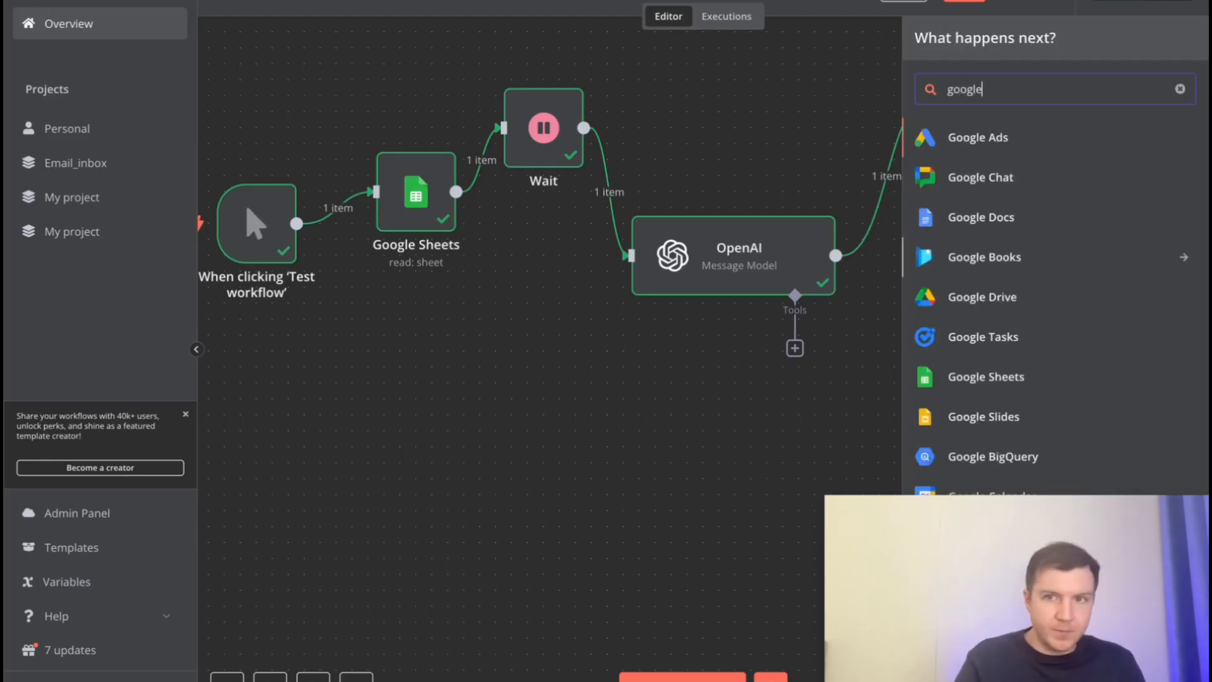
{"action": "left_click", "coordinate": [1016, 376]}
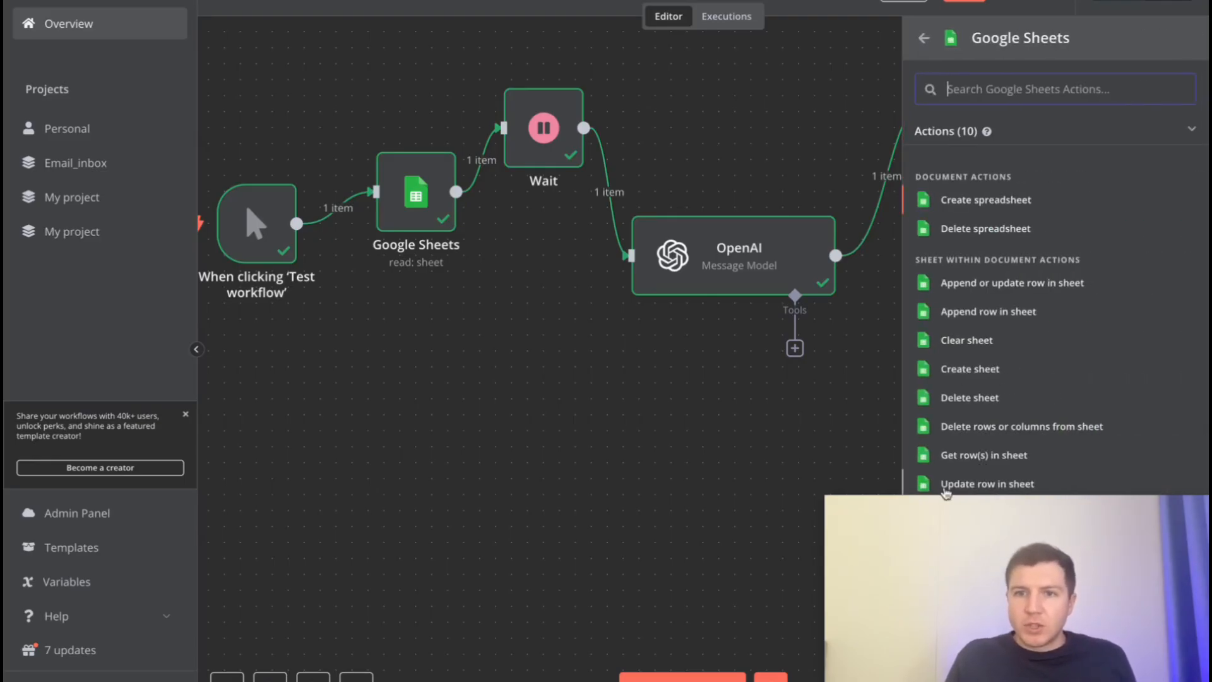
{"action": "left_click", "coordinate": [1015, 486]}
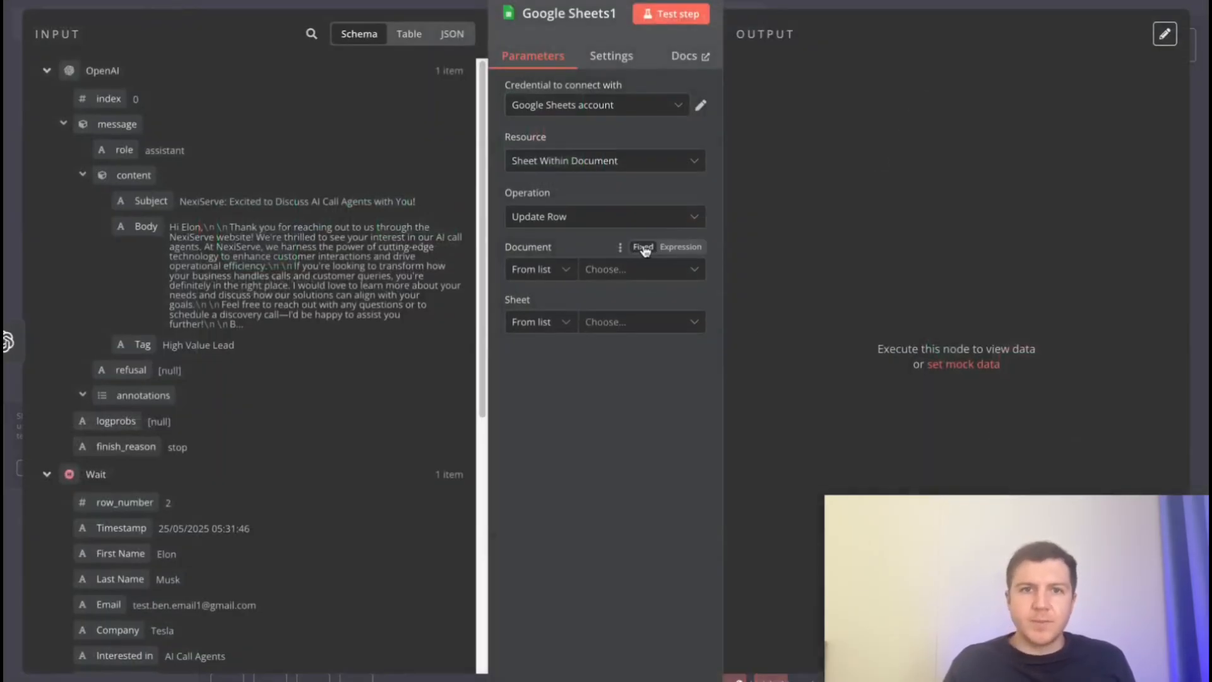
Step: Choose the Demo Lead CRM document and its form responses sheet for the row update
{"action": "left_click", "coordinate": [615, 271]}
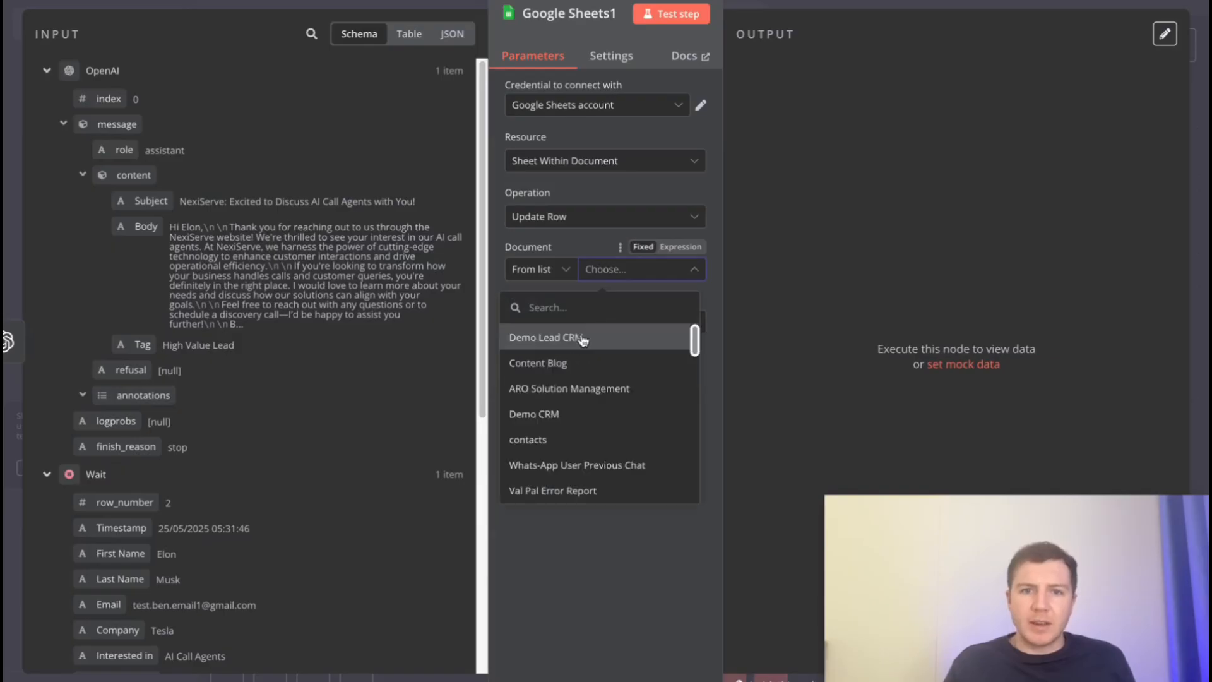
{"action": "left_click", "coordinate": [583, 340]}
{"action": "left_click", "coordinate": [622, 330]}
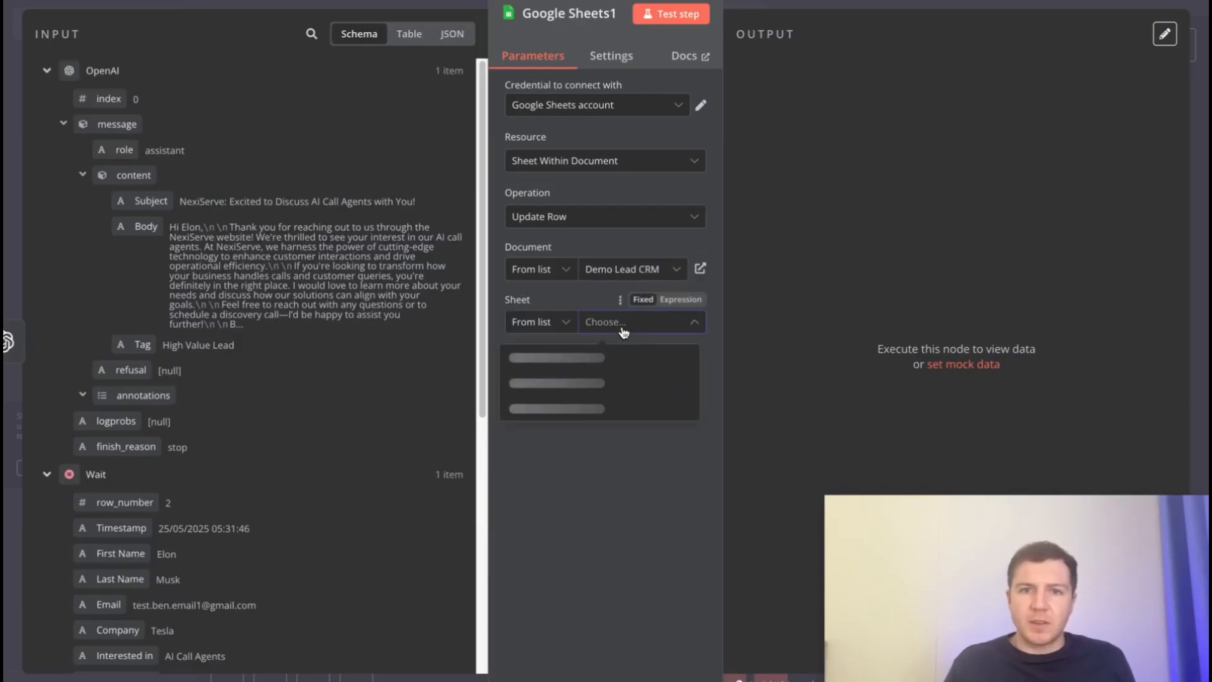
{"action": "left_click", "coordinate": [575, 356]}
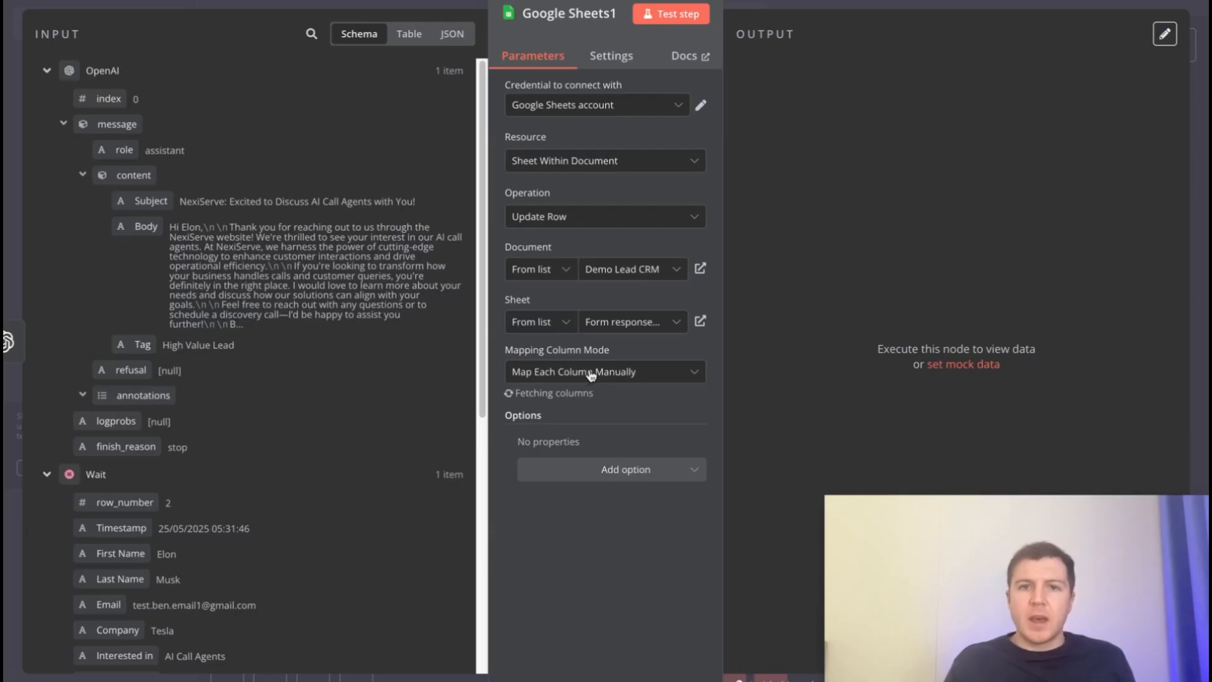
Step: Set Email as the column used to match rows in the sheet
{"action": "scroll", "coordinate": [595, 414], "scroll_direction": "down", "scroll_amount": 1}
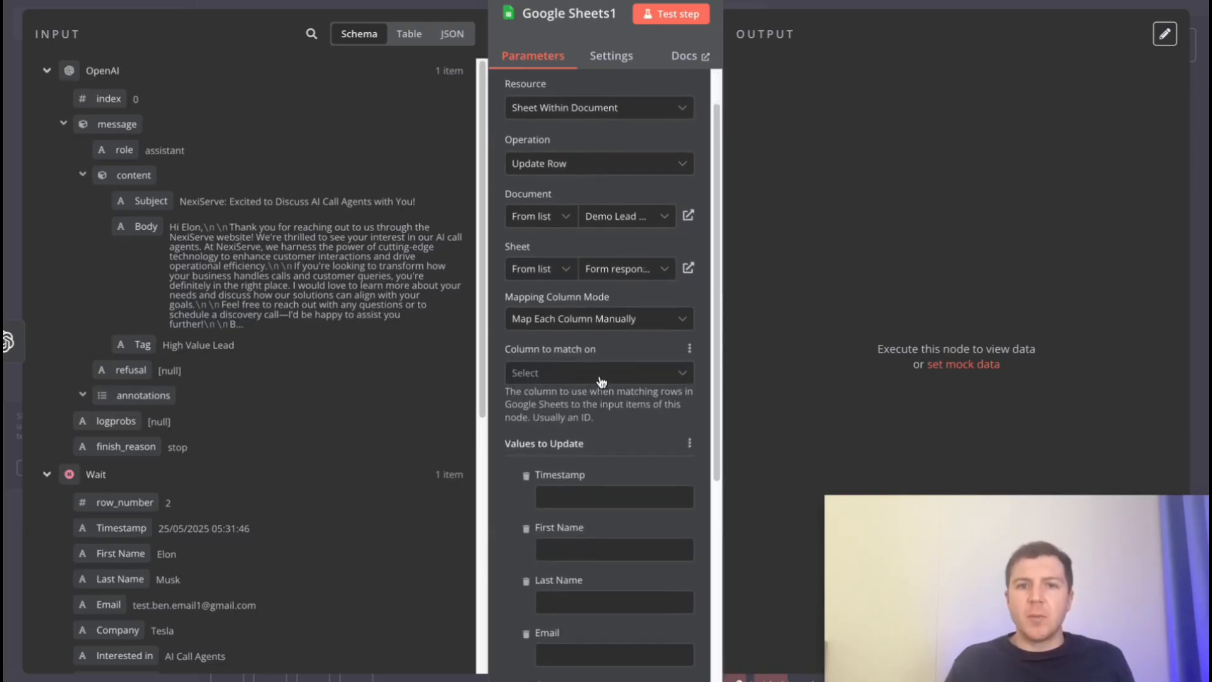
{"action": "left_click", "coordinate": [601, 383]}
{"action": "left_click", "coordinate": [555, 493]}
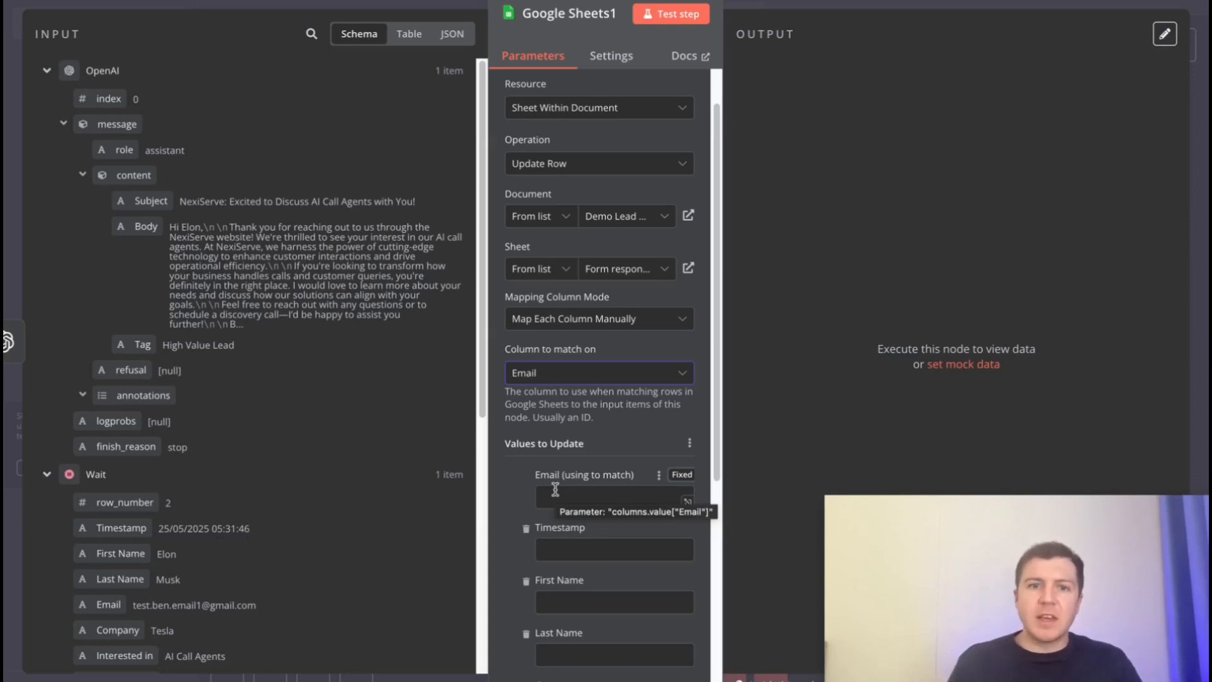
Step: Remove the Timestamp, First Name, Last Name, Company, Interested in and Background columns from the values to update
{"action": "scroll", "coordinate": [554, 489], "scroll_direction": "down", "scroll_amount": 5}
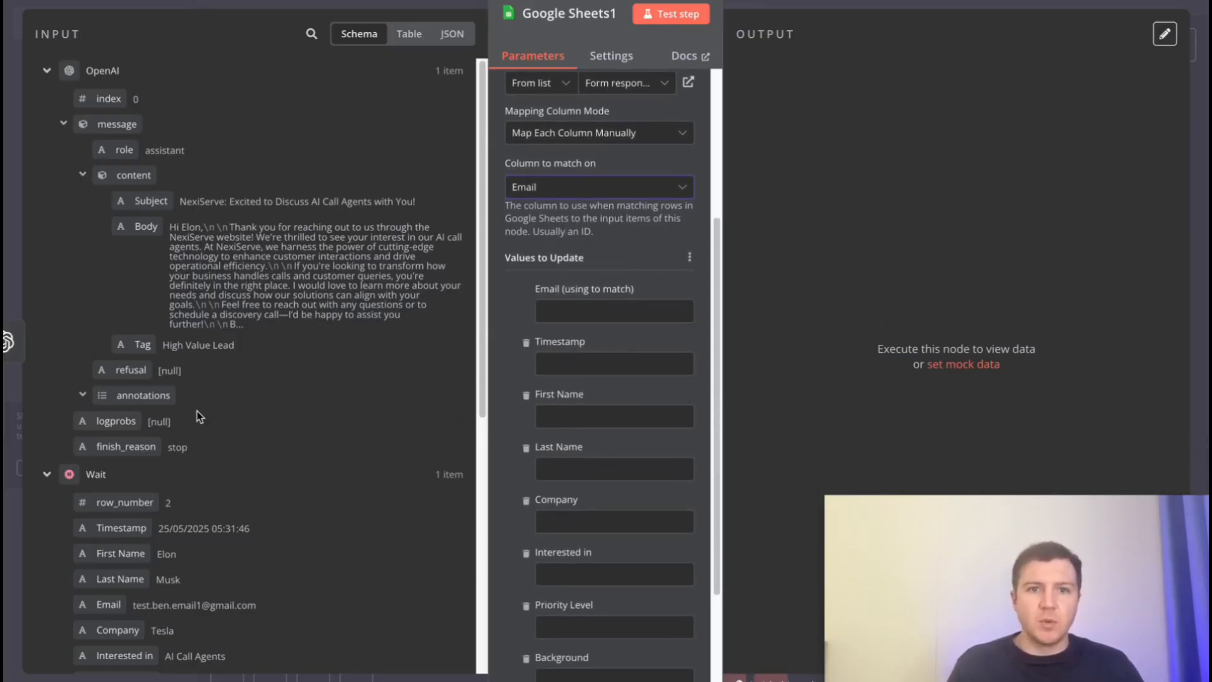
{"action": "scroll", "coordinate": [670, 382], "scroll_direction": "down", "scroll_amount": 1}
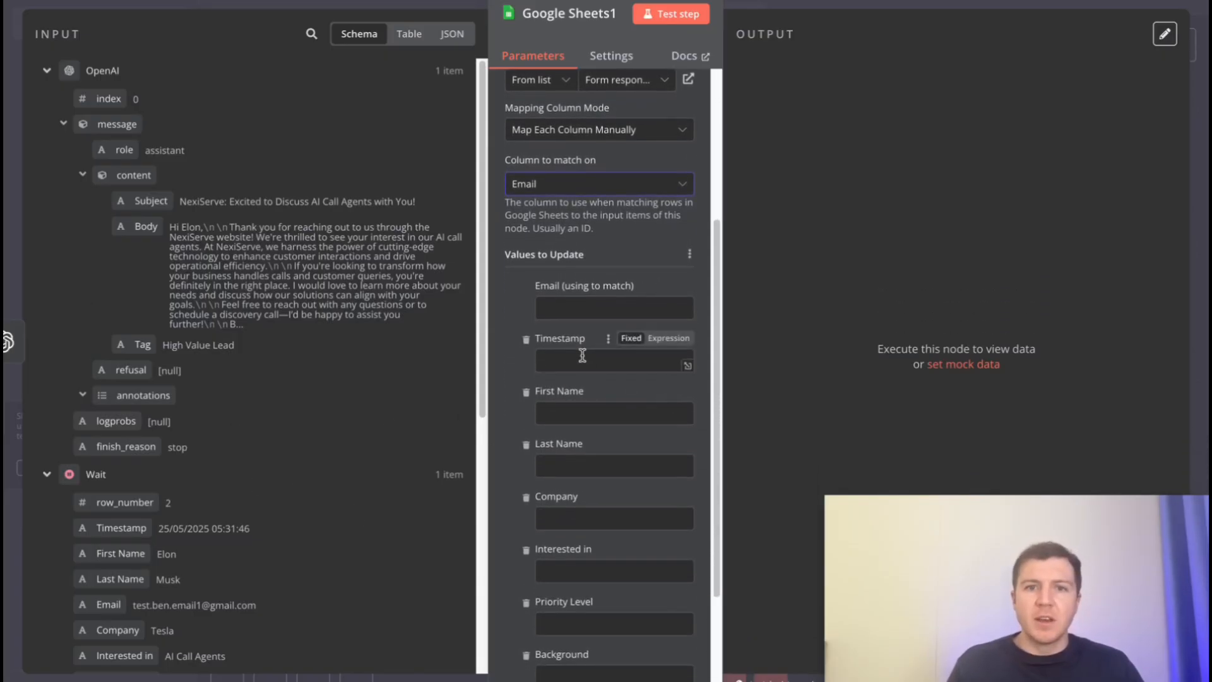
{"action": "left_click", "coordinate": [525, 341]}
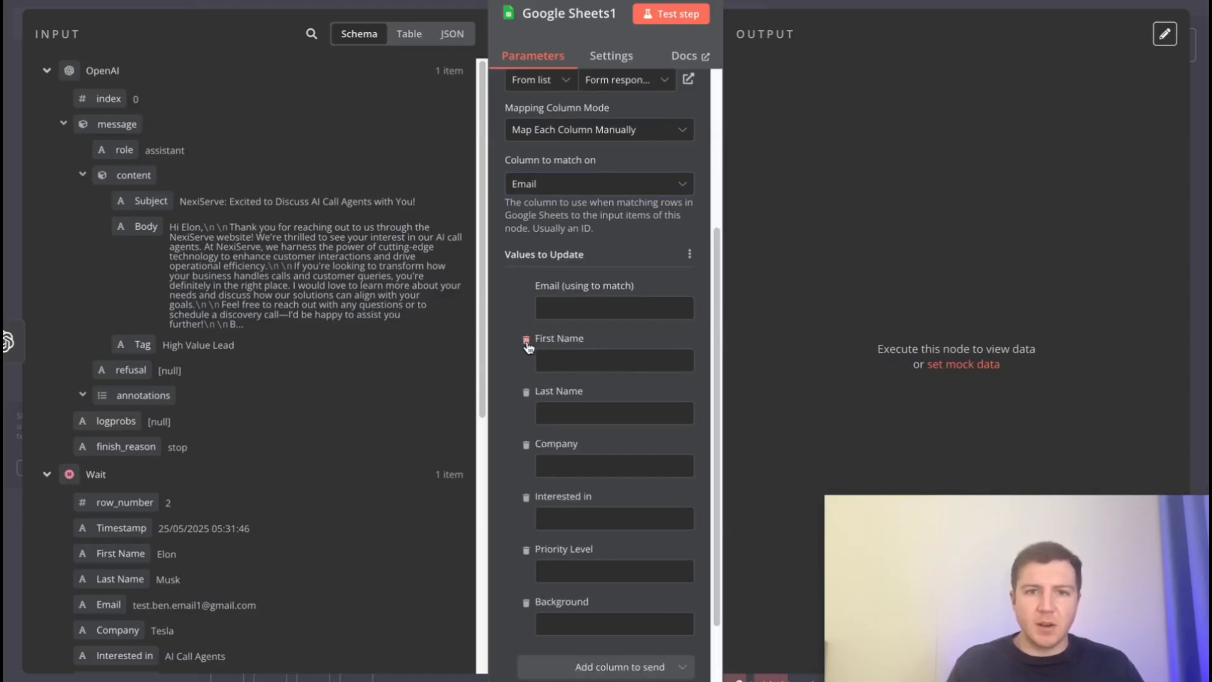
{"action": "left_click", "coordinate": [526, 341]}
{"action": "left_click", "coordinate": [526, 341]}
{"action": "left_click", "coordinate": [527, 341]}
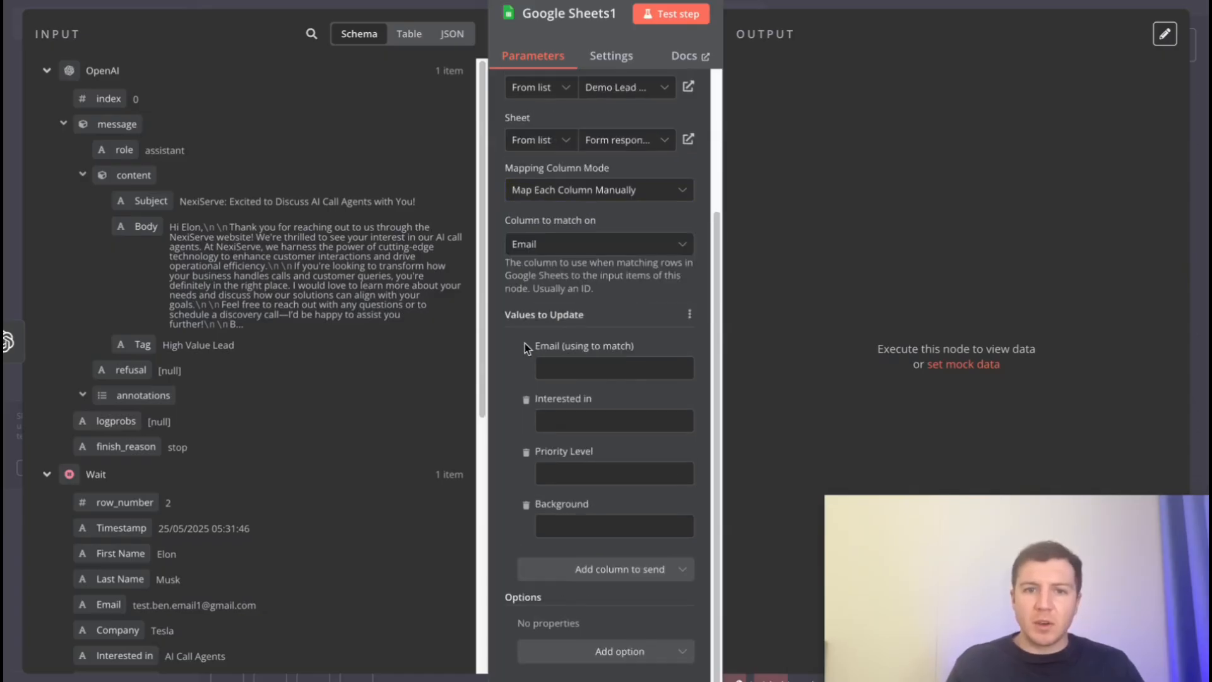
{"action": "left_click", "coordinate": [526, 400]}
{"action": "left_click", "coordinate": [526, 504]}
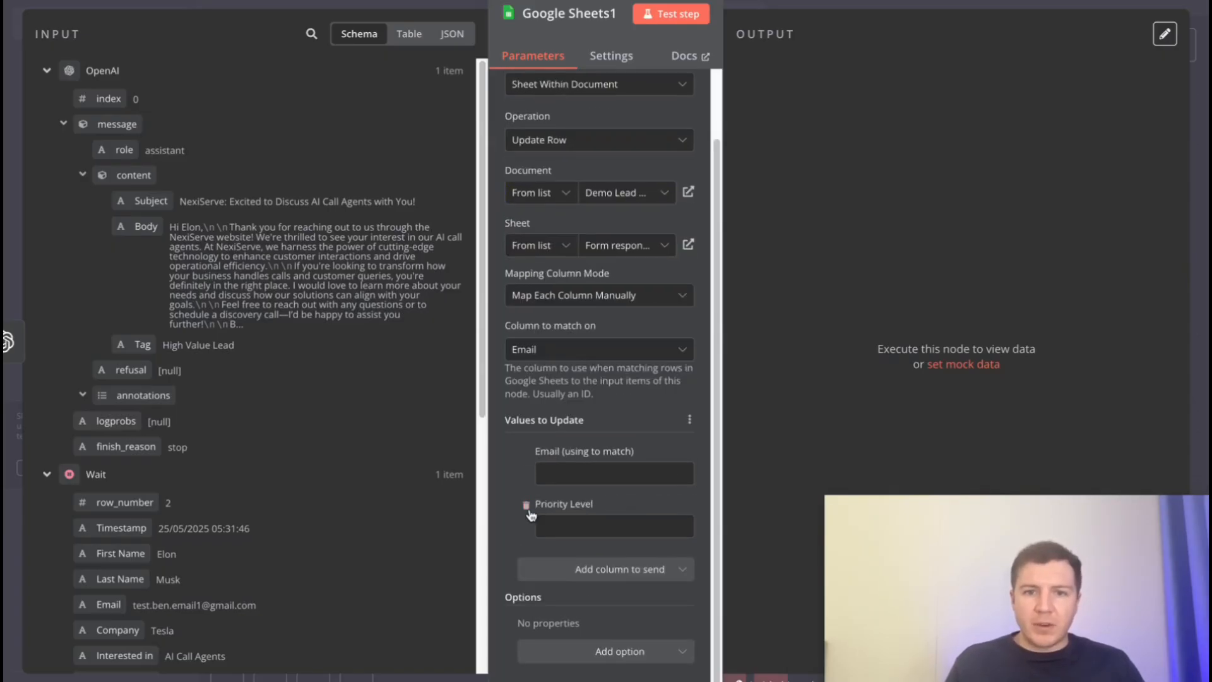
Step: Map the Priority Level value to the Tag field from the OpenAI message content
{"action": "scroll", "coordinate": [218, 403], "scroll_direction": "down", "scroll_amount": 5}
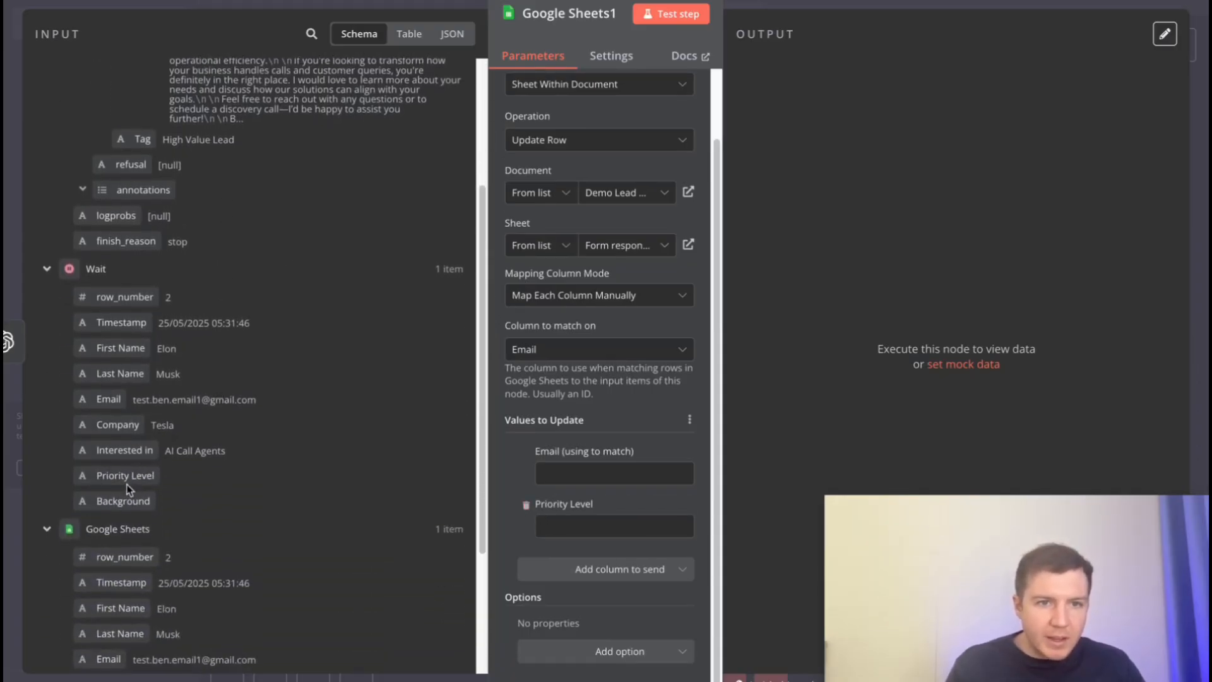
{"action": "scroll", "coordinate": [135, 464], "scroll_direction": "down", "scroll_amount": 1}
{"action": "scroll", "coordinate": [189, 379], "scroll_direction": "up", "scroll_amount": 5}
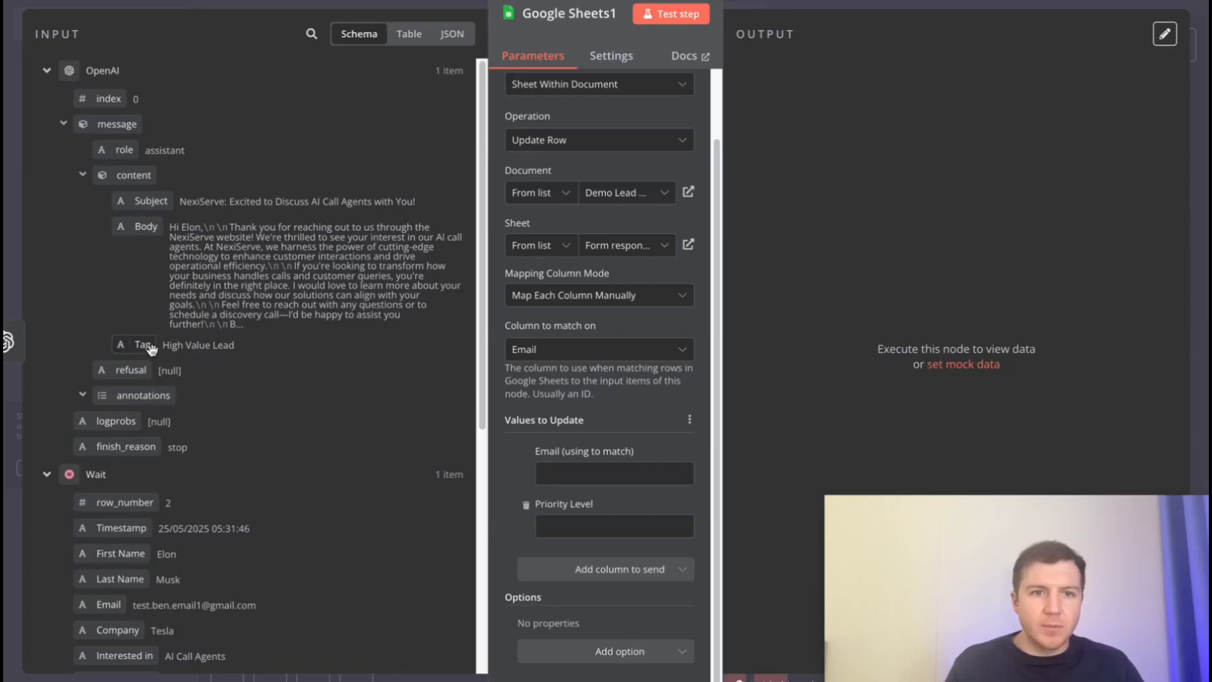
{"action": "left_click_drag", "start_coordinate": [142, 349], "coordinate": [573, 526]}
Step: Map the Email match value to the Email field from the first Google Sheets node
{"action": "scroll", "coordinate": [227, 492], "scroll_direction": "down", "scroll_amount": 6}
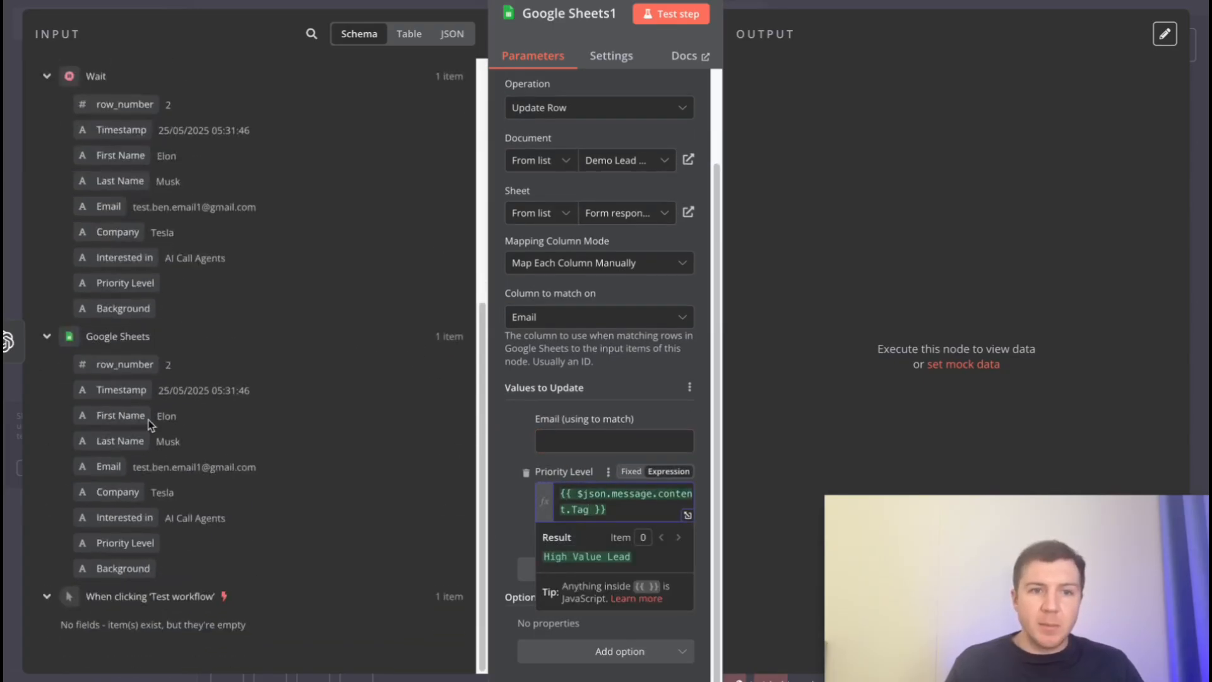
{"action": "left_click_drag", "start_coordinate": [114, 466], "coordinate": [498, 436]}
{"action": "left_click", "coordinate": [505, 424]}
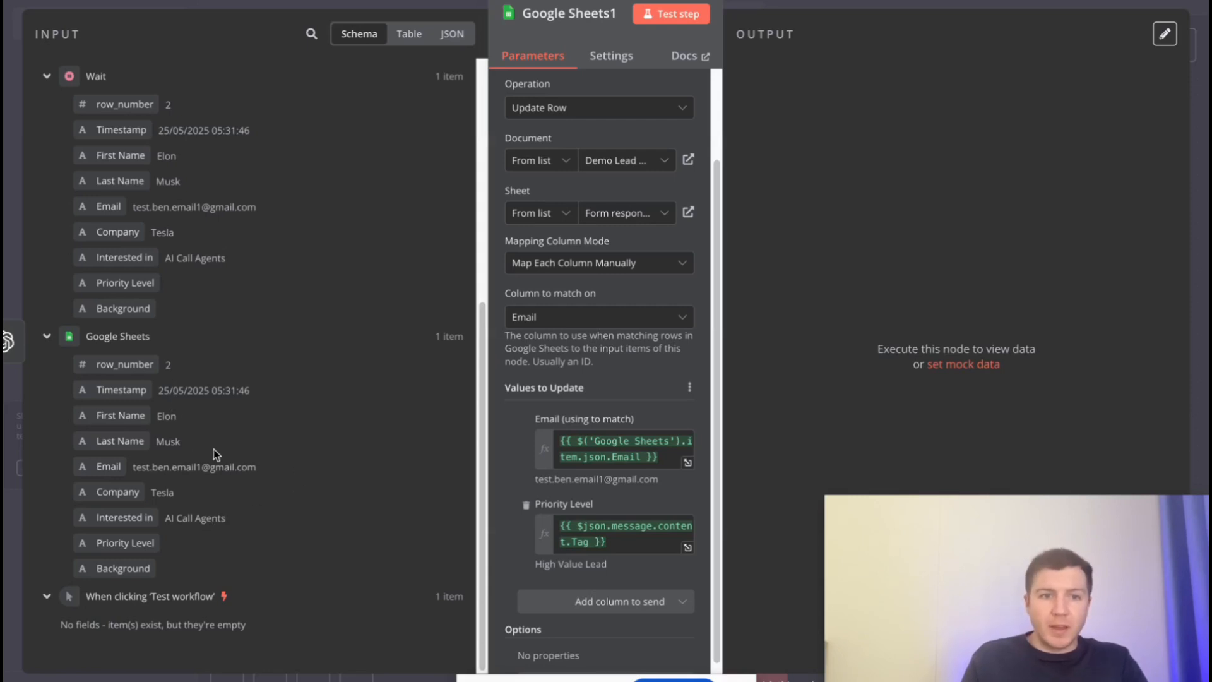
Step: Test the row update node and check the lead's Priority Level in the spreadsheet, returning to n8n
{"action": "scroll", "coordinate": [182, 270], "scroll_direction": "up", "scroll_amount": 1}
{"action": "scroll", "coordinate": [205, 322], "scroll_direction": "up", "scroll_amount": 6}
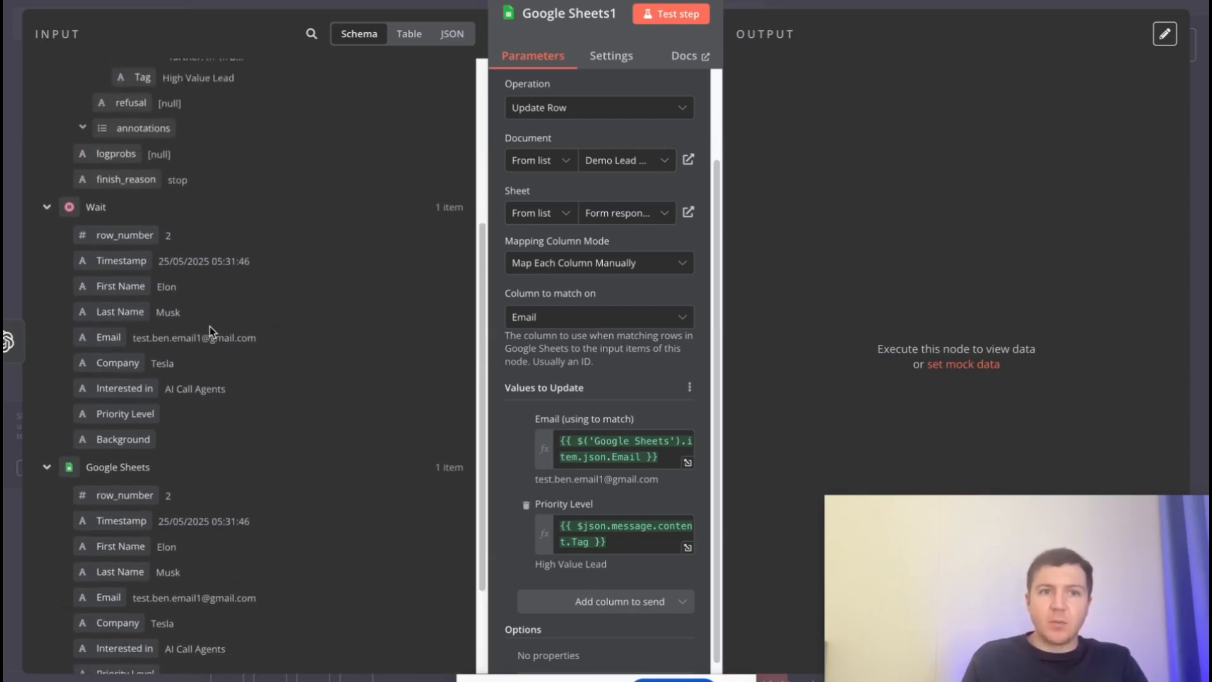
{"action": "left_click", "coordinate": [672, 14]}
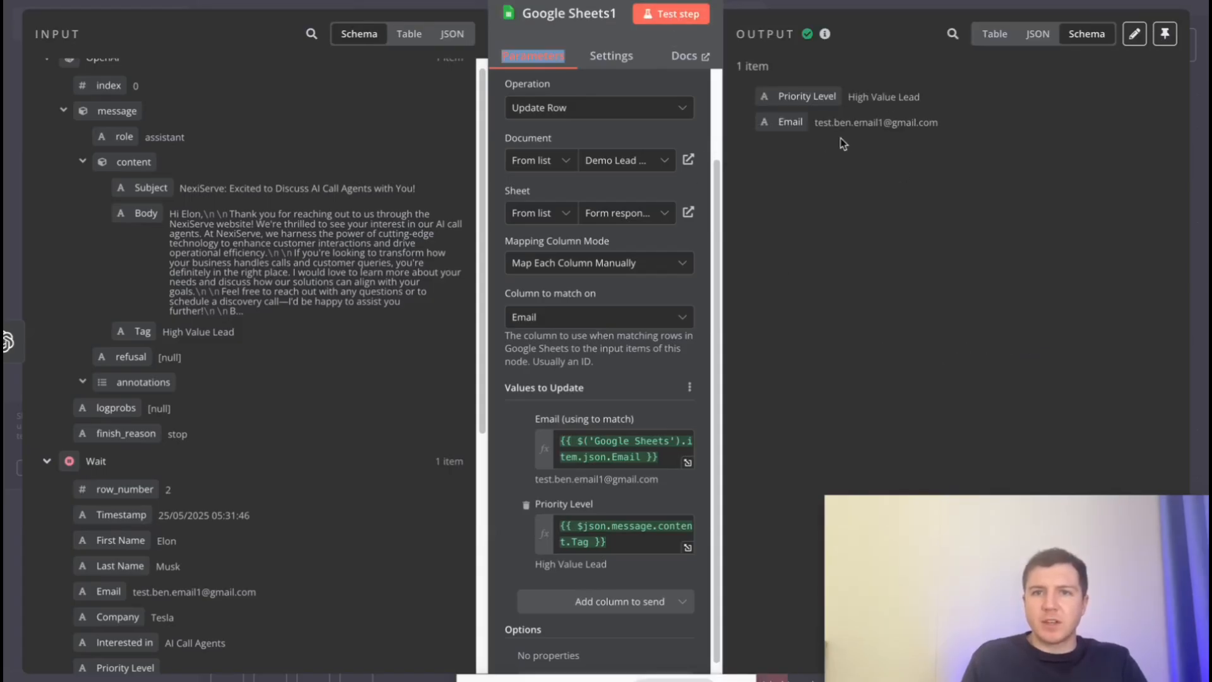
{"action": "left_click", "coordinate": [505, 1]}
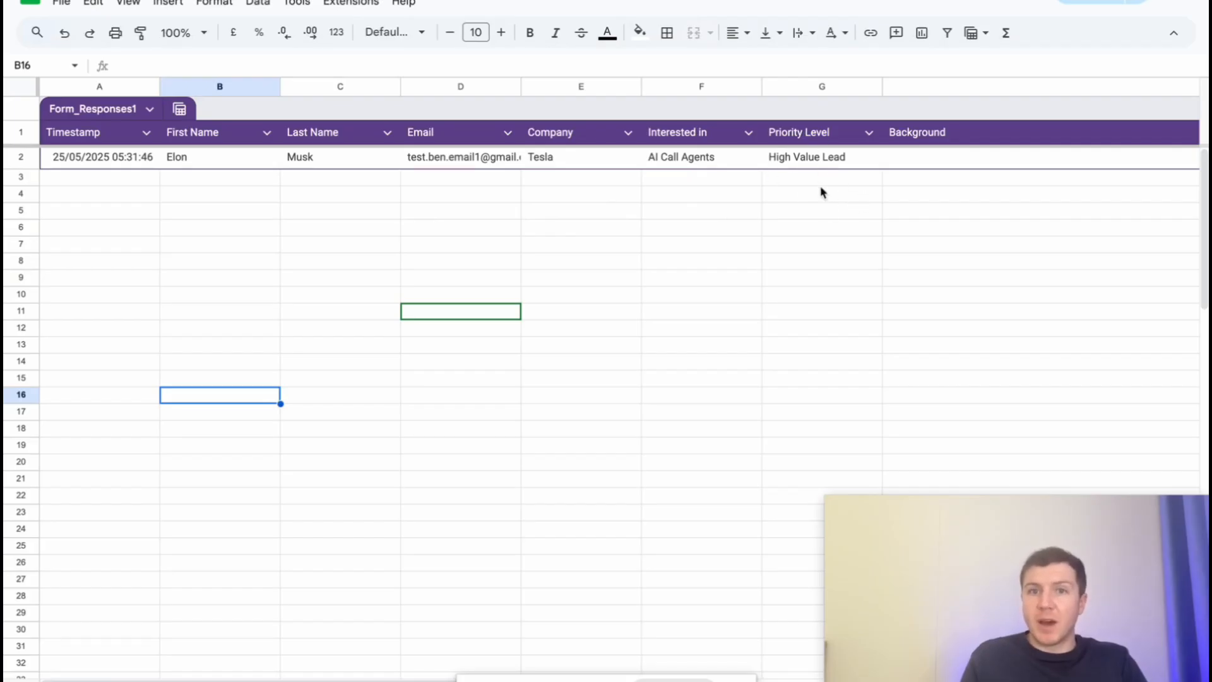
{"action": "left_click", "coordinate": [353, 1]}
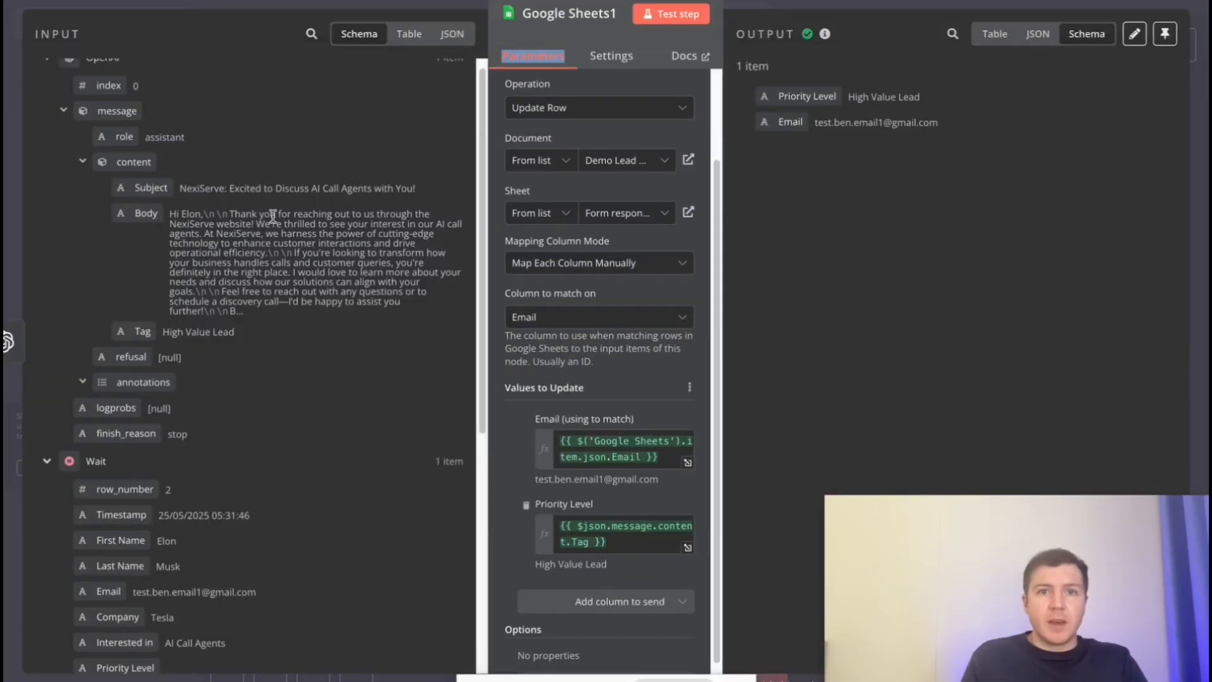
Step: Close the node settings, move Google Sheets1 up below Gmail, and shift the OpenAI node toward the Wait node
{"action": "left_click", "coordinate": [34, 2]}
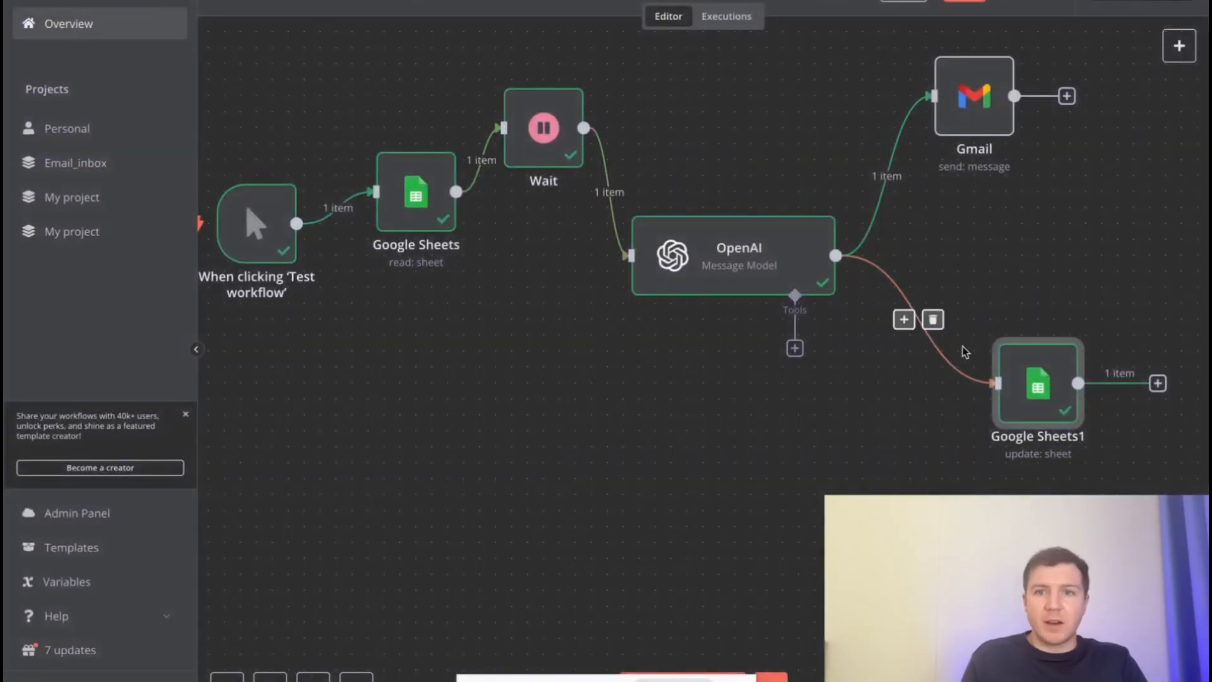
{"action": "left_click_drag", "start_coordinate": [1049, 397], "coordinate": [1049, 254]}
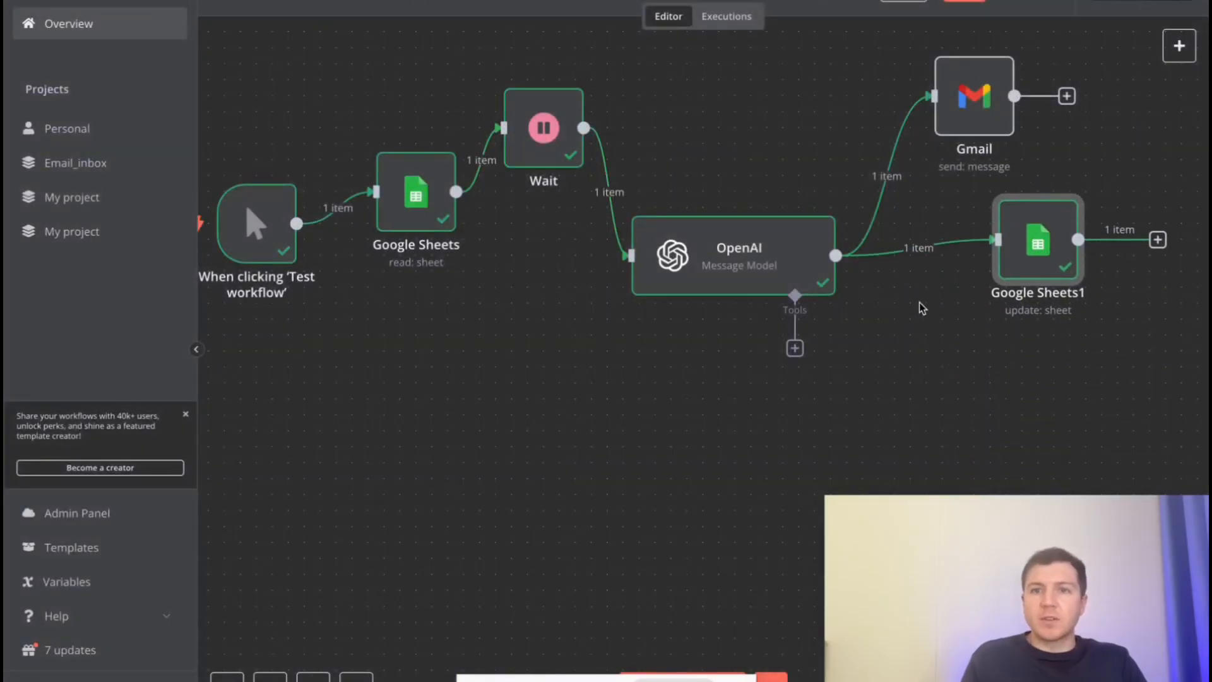
{"action": "left_click_drag", "start_coordinate": [761, 249], "coordinate": [697, 265]}
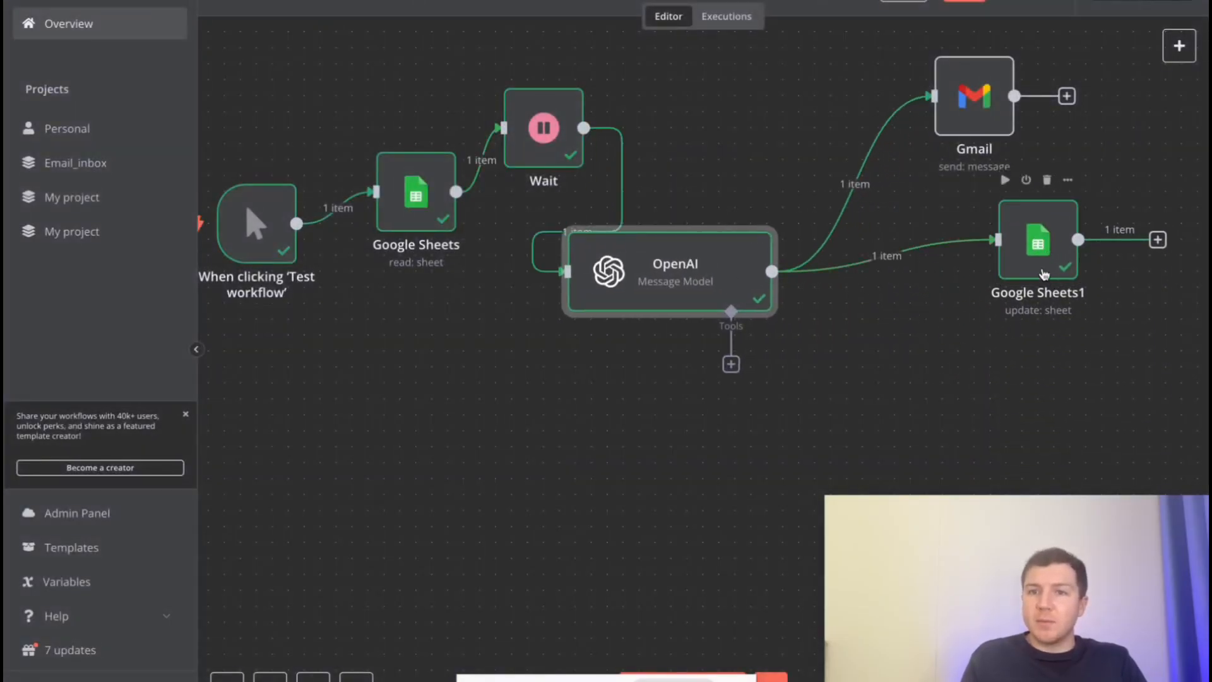
Step: Align Google Sheets1 beneath Gmail and attach a Slack node with the Send a message action to the OpenAI output
{"action": "left_click_drag", "start_coordinate": [1047, 278], "coordinate": [1000, 262]}
{"action": "left_click_drag", "start_coordinate": [771, 272], "coordinate": [950, 421]}
{"action": "type", "text": "slack"}
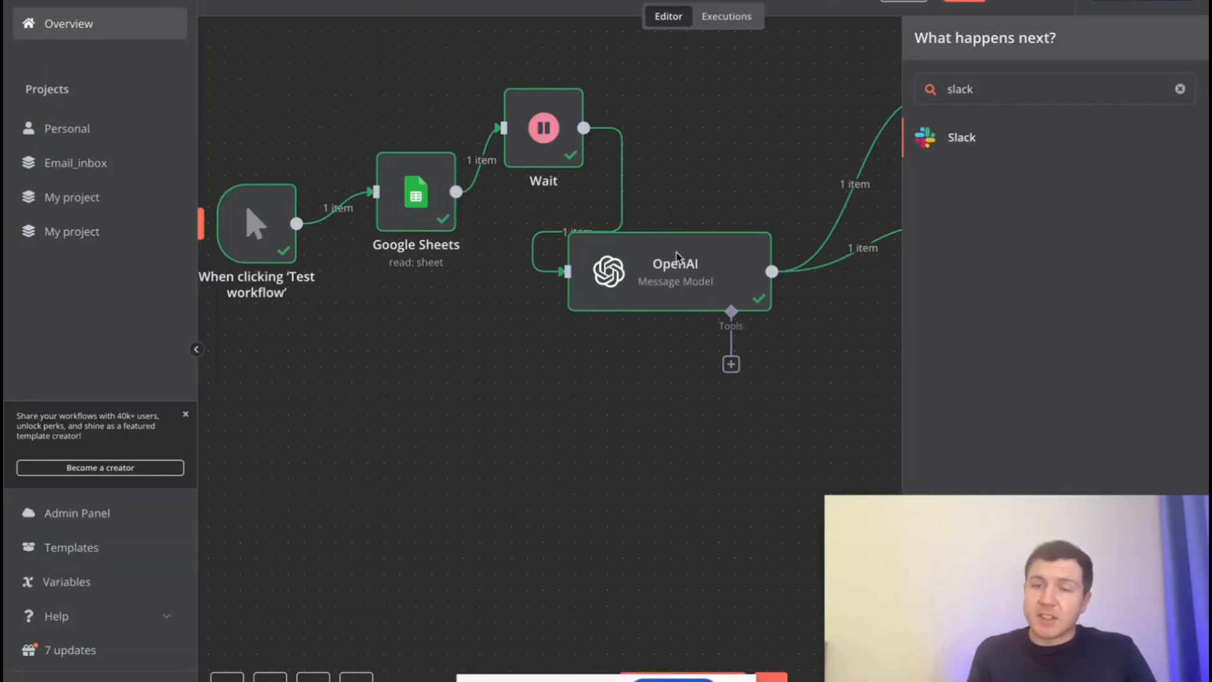
{"action": "left_click", "coordinate": [988, 138]}
{"action": "scroll", "coordinate": [1001, 320], "scroll_direction": "down", "scroll_amount": 1}
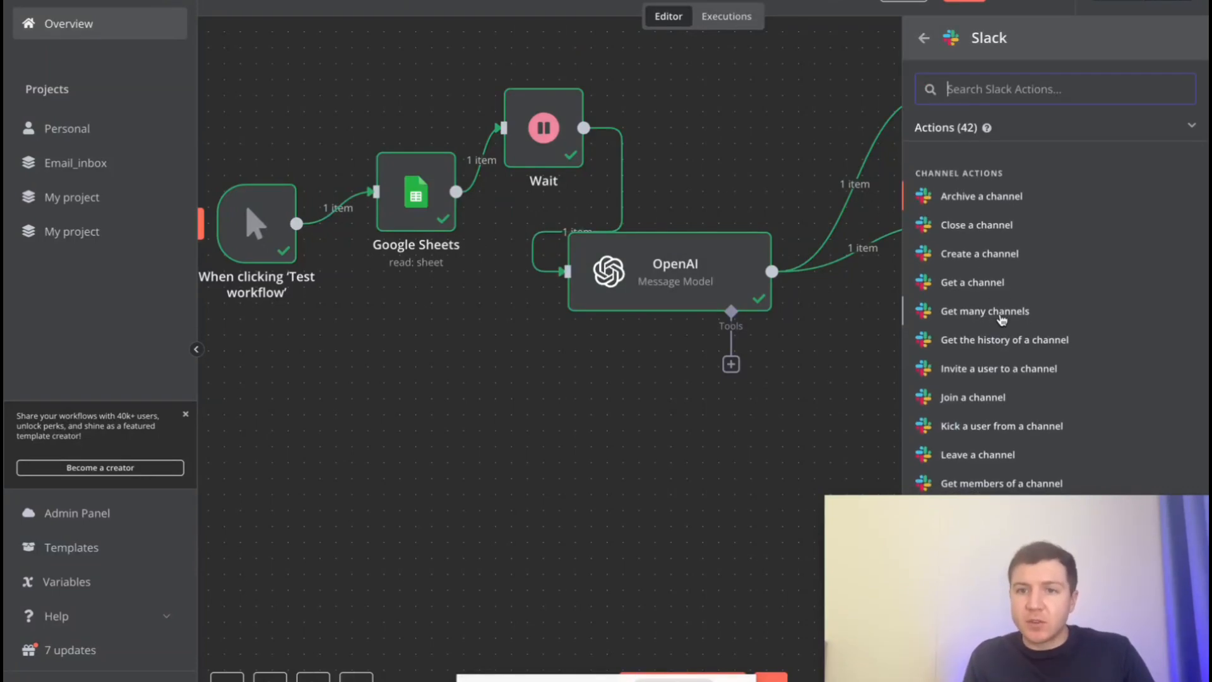
{"action": "scroll", "coordinate": [1002, 320], "scroll_direction": "down", "scroll_amount": 2}
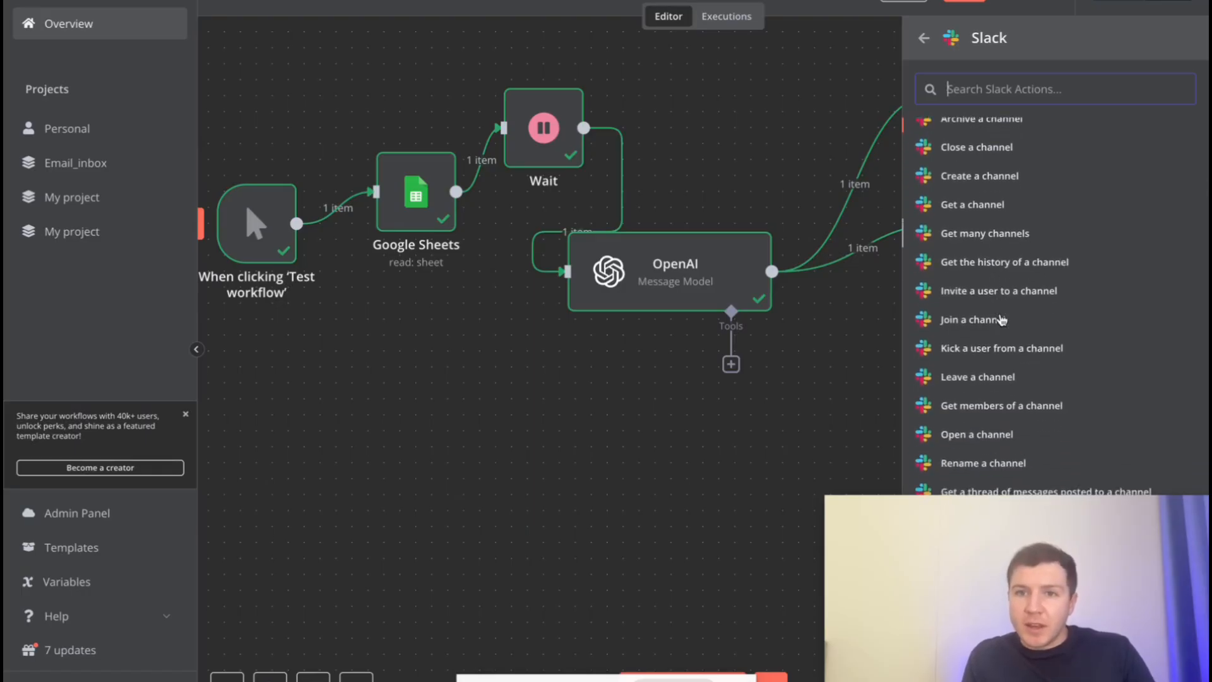
{"action": "scroll", "coordinate": [1001, 319], "scroll_direction": "up", "scroll_amount": 1}
{"action": "scroll", "coordinate": [1002, 319], "scroll_direction": "down", "scroll_amount": 15}
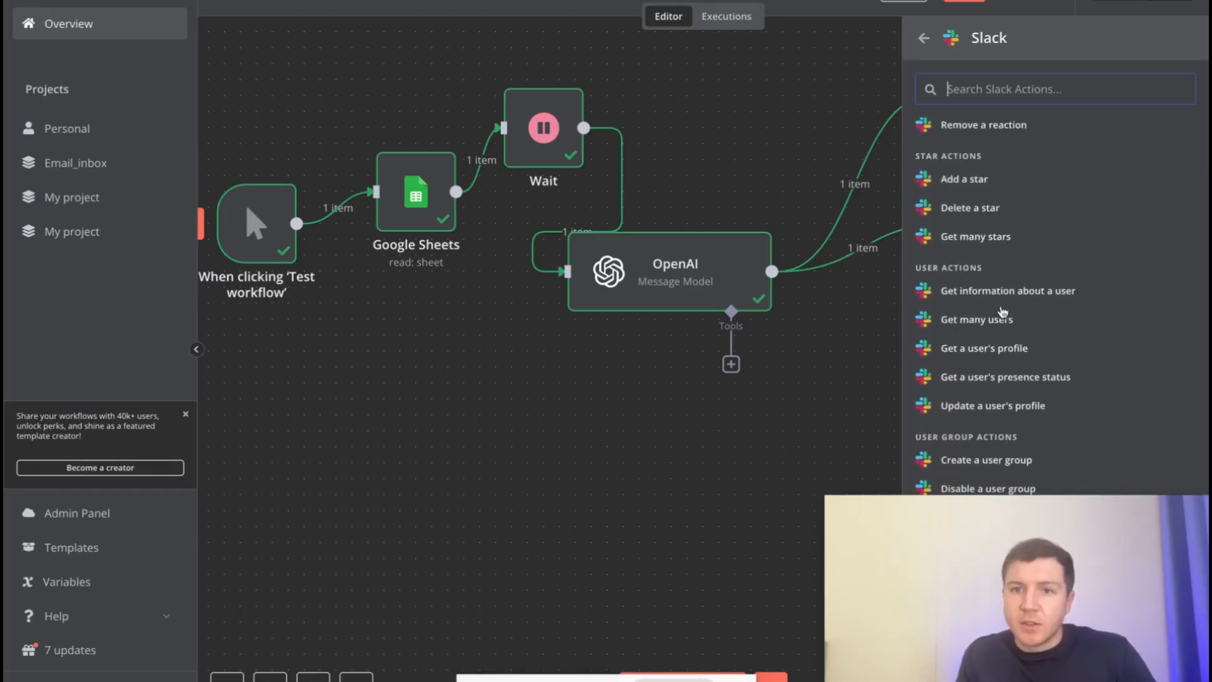
{"action": "scroll", "coordinate": [1003, 312], "scroll_direction": "up", "scroll_amount": 5}
{"action": "type", "text": "send"}
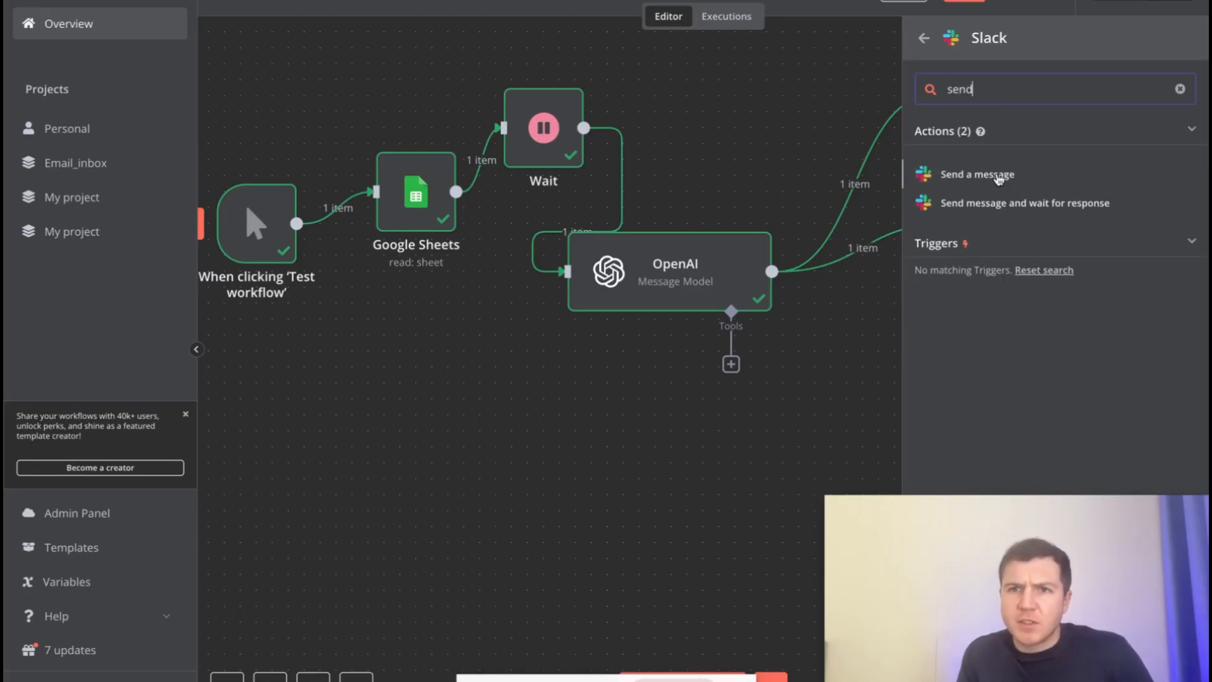
{"action": "left_click", "coordinate": [984, 172]}
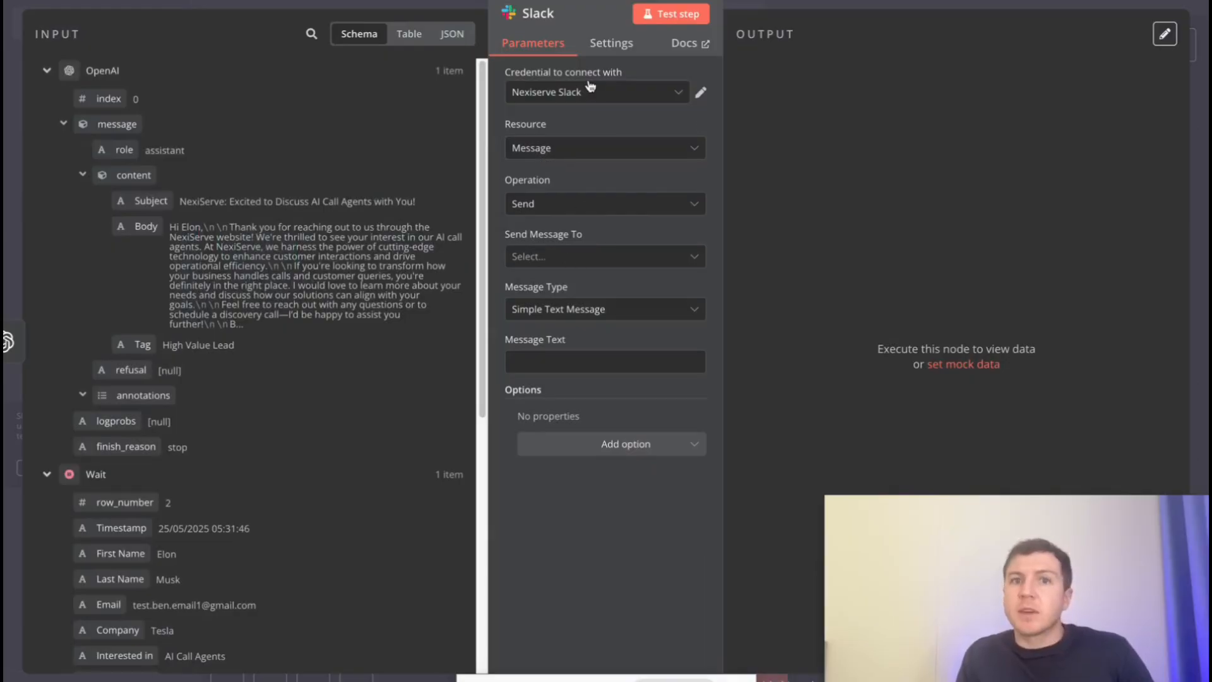
Step: Set the Slack message to go to a User and choose the recipient's account from the list
{"action": "left_click", "coordinate": [586, 258]}
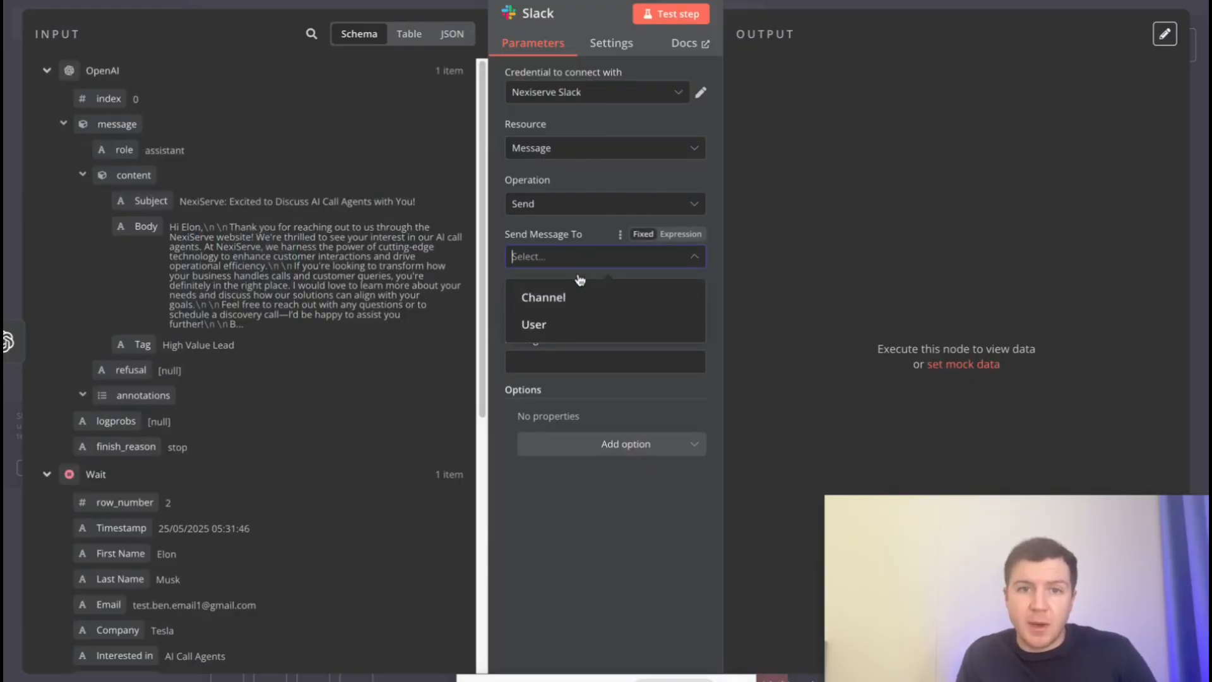
{"action": "left_click", "coordinate": [579, 323]}
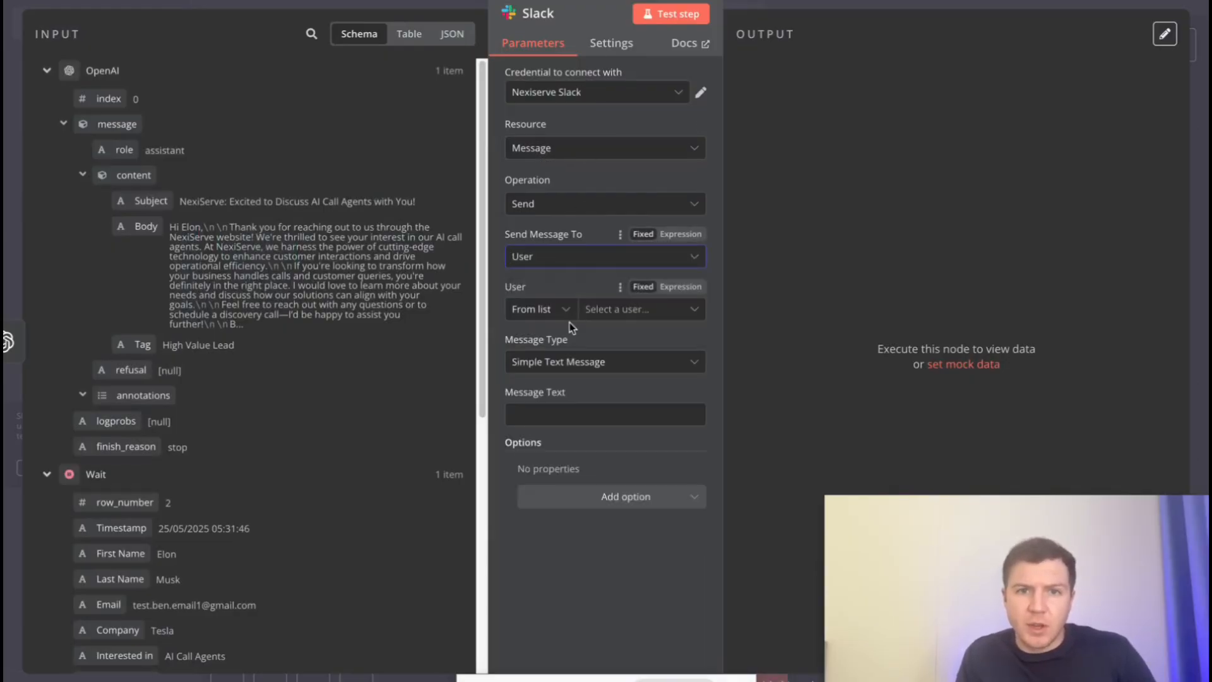
{"action": "left_click", "coordinate": [622, 309]}
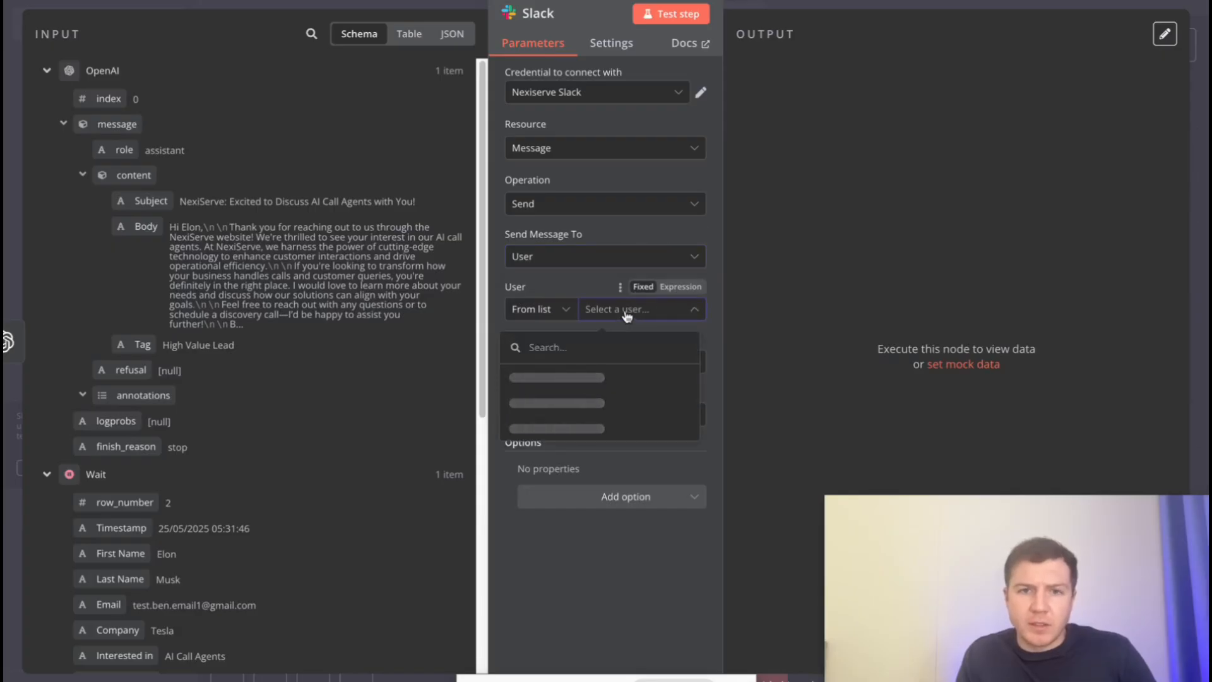
{"action": "left_click", "coordinate": [553, 474]}
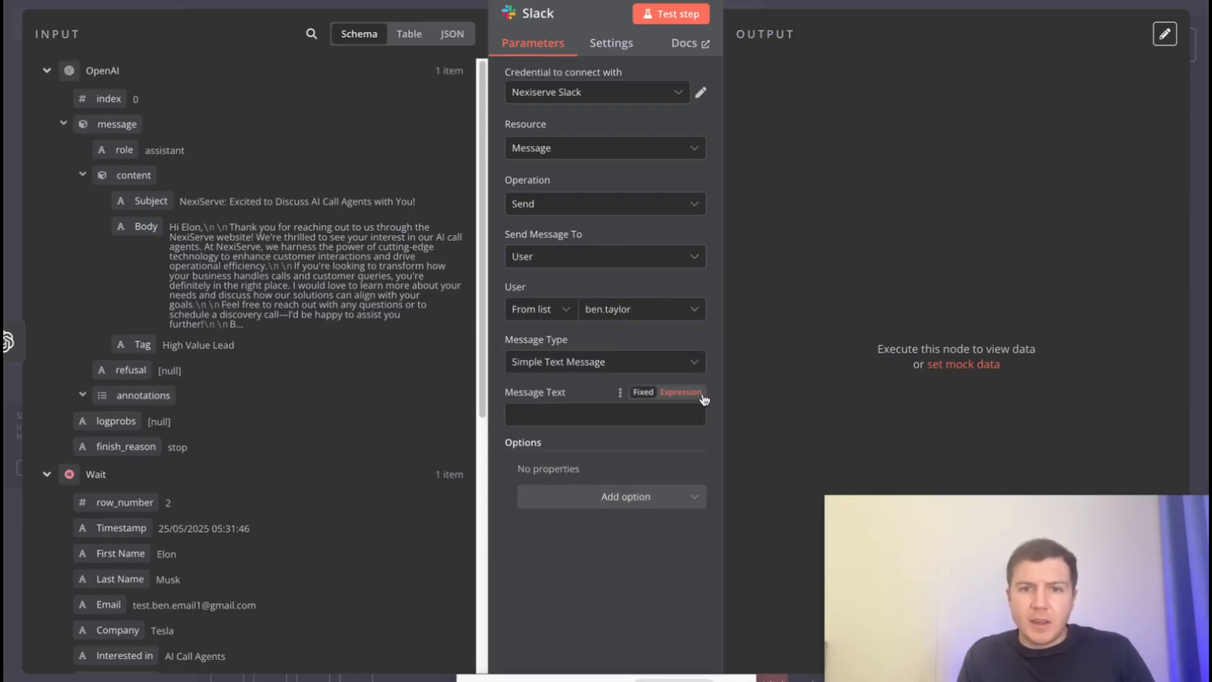
Step: Write the Slack message text "New Lead Alert:" followed by lines for Name, Company, Priority: and Interested In:
{"action": "left_click", "coordinate": [700, 421]}
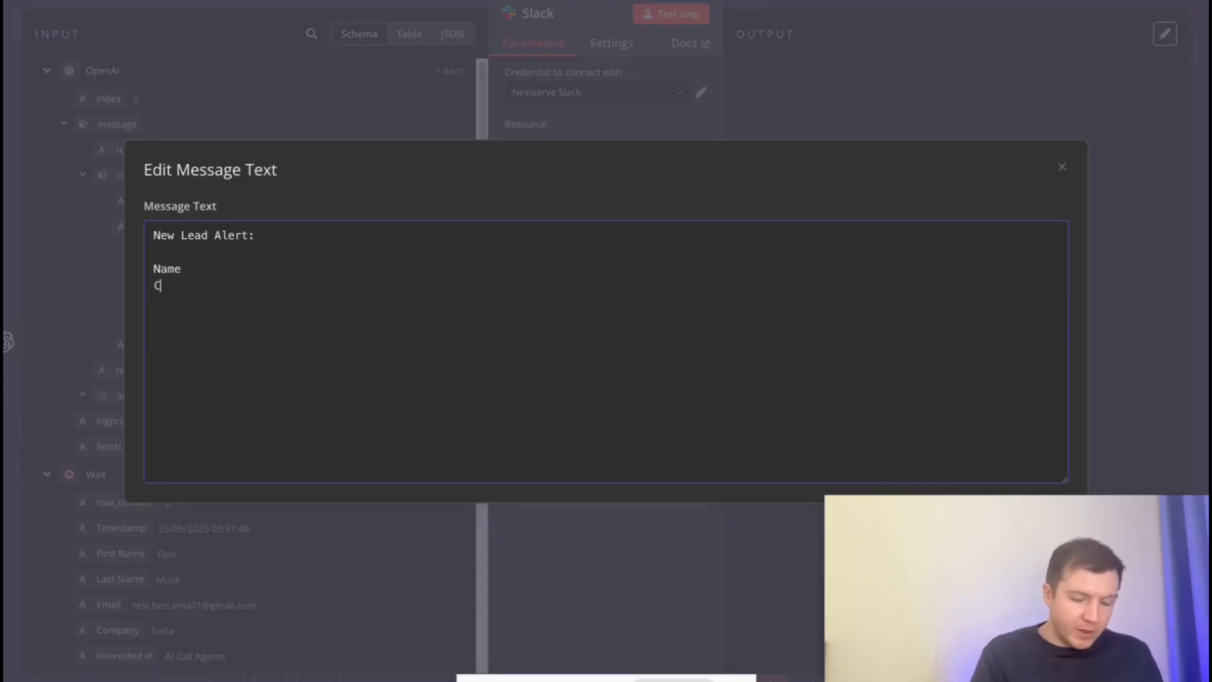
{"action": "type", "text": "Priority:"}
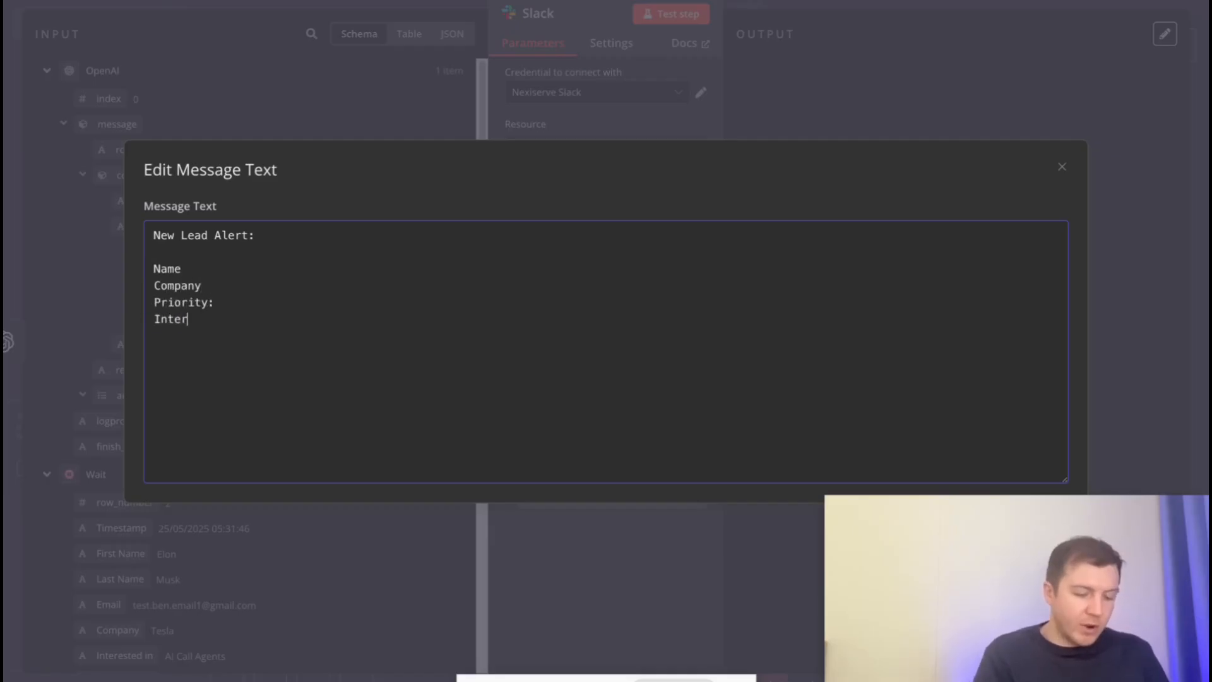
{"action": "type", "text": "ed In:"}
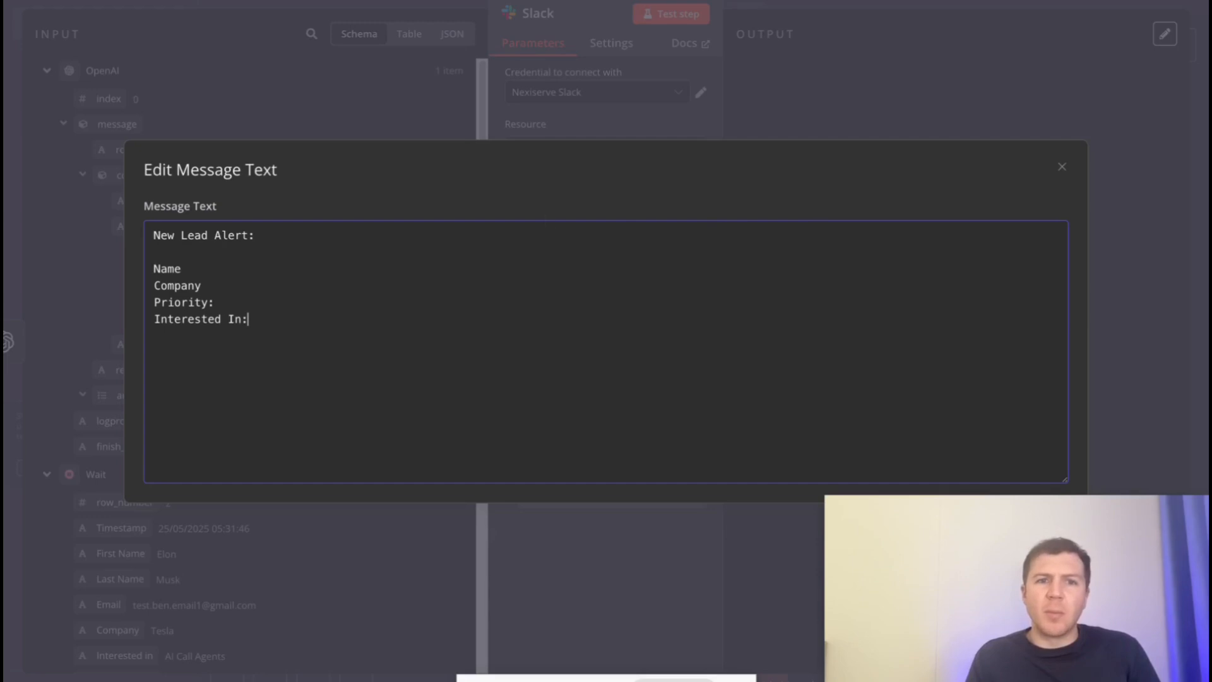
{"action": "left_click", "coordinate": [1062, 167]}
Step: Open the message text as an expression in the full editor, clearing the First Name field misplaced after Interested In
{"action": "scroll", "coordinate": [94, 487], "scroll_direction": "down", "scroll_amount": 1}
{"action": "left_click_drag", "start_coordinate": [120, 509], "coordinate": [604, 415]}
{"action": "left_click", "coordinate": [700, 489]}
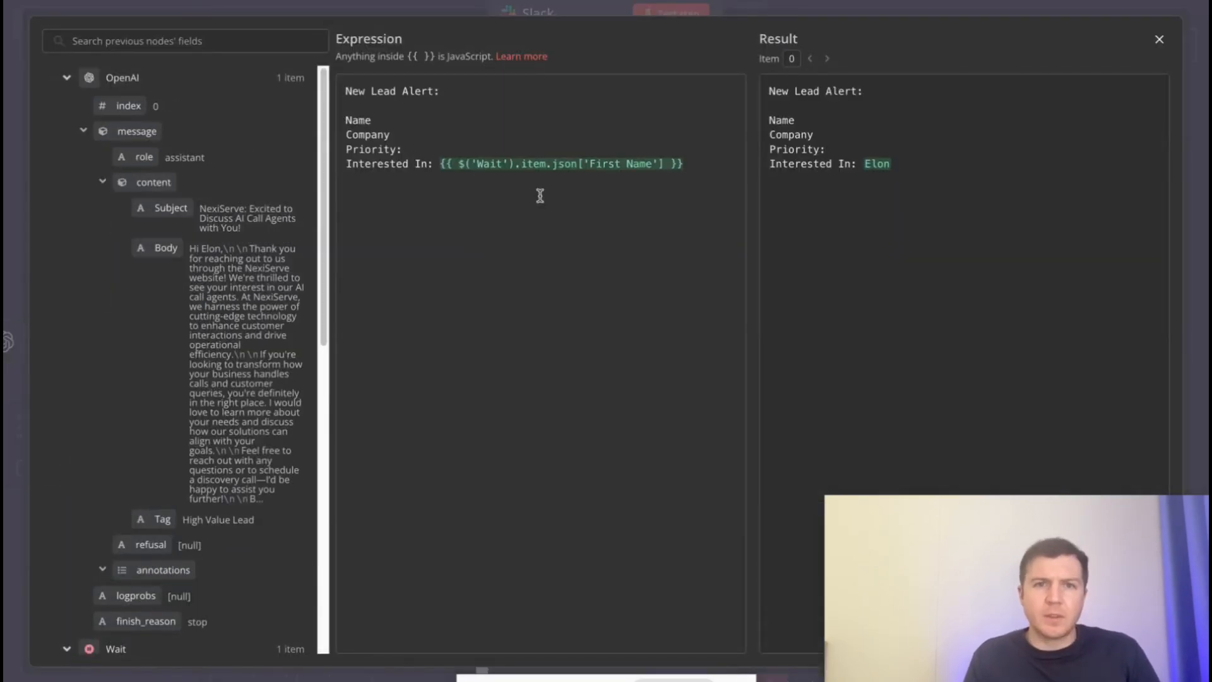
{"action": "left_click_drag", "start_coordinate": [684, 164], "coordinate": [461, 164]}
{"action": "key", "text": "BackSpace"}
{"action": "key", "text": "BackSpace"}
{"action": "key", "text": "BackSpace"}
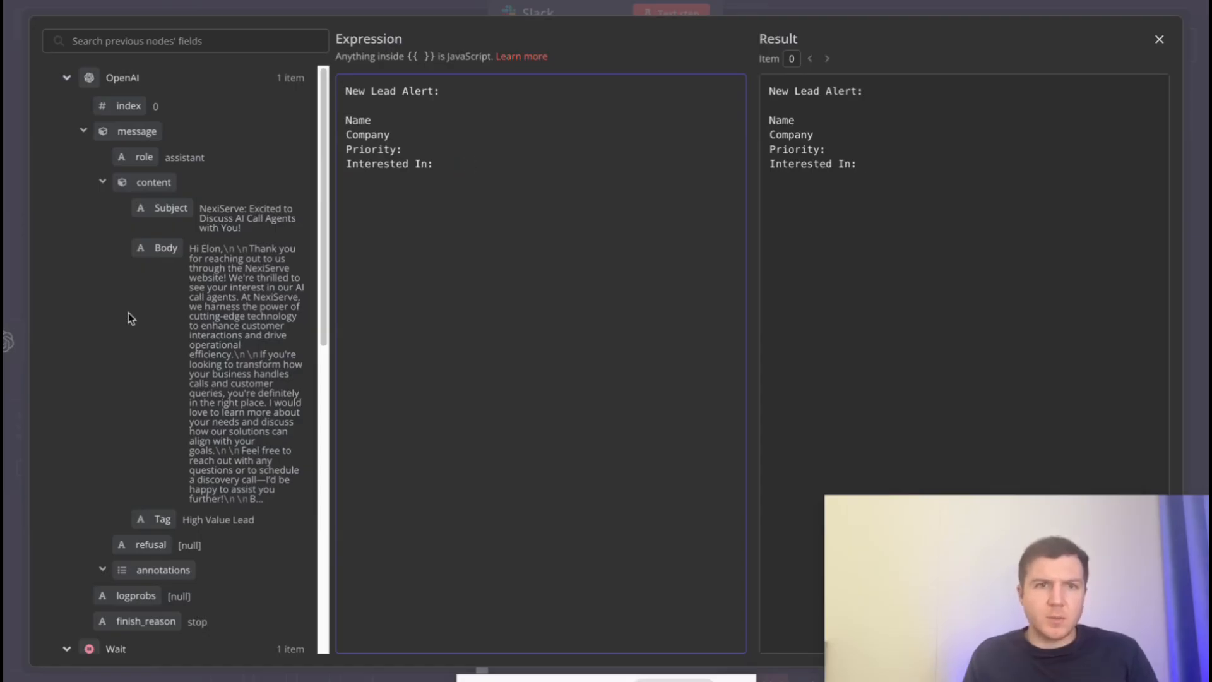
Step: Insert the First Name and Last Name fields from the Google Sheets node on the message's Name line
{"action": "scroll", "coordinate": [209, 455], "scroll_direction": "down", "scroll_amount": 4}
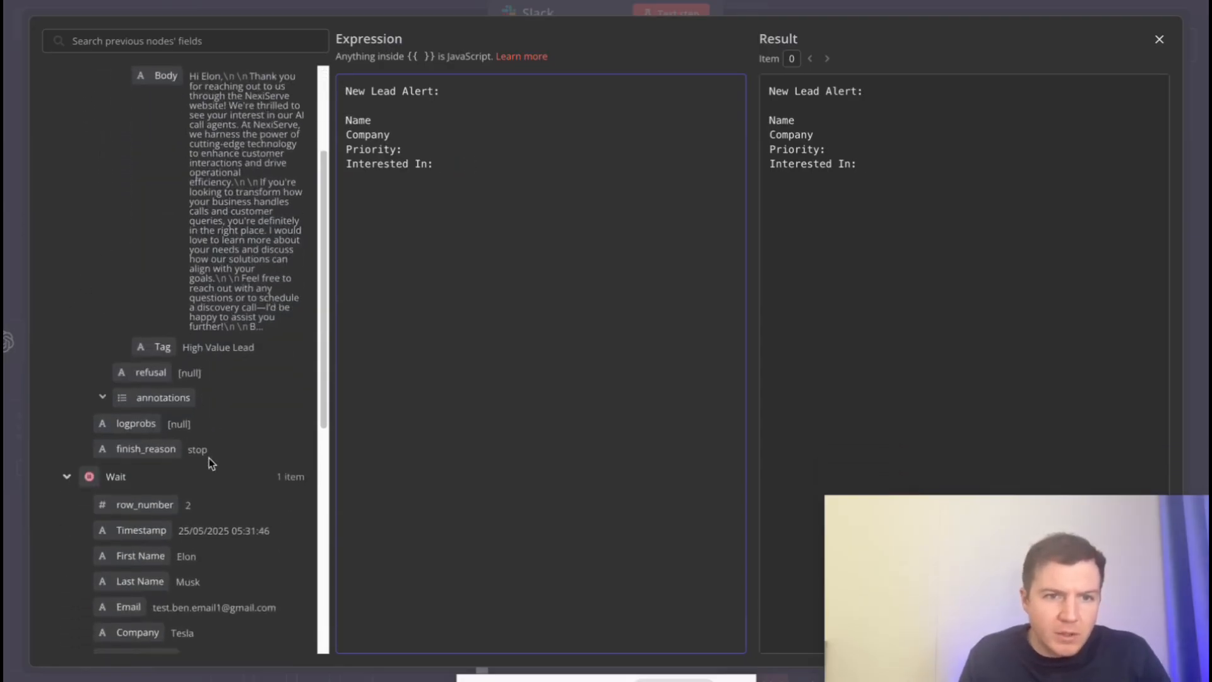
{"action": "scroll", "coordinate": [209, 456], "scroll_direction": "down", "scroll_amount": 6}
{"action": "left_click_drag", "start_coordinate": [140, 396], "coordinate": [448, 114]}
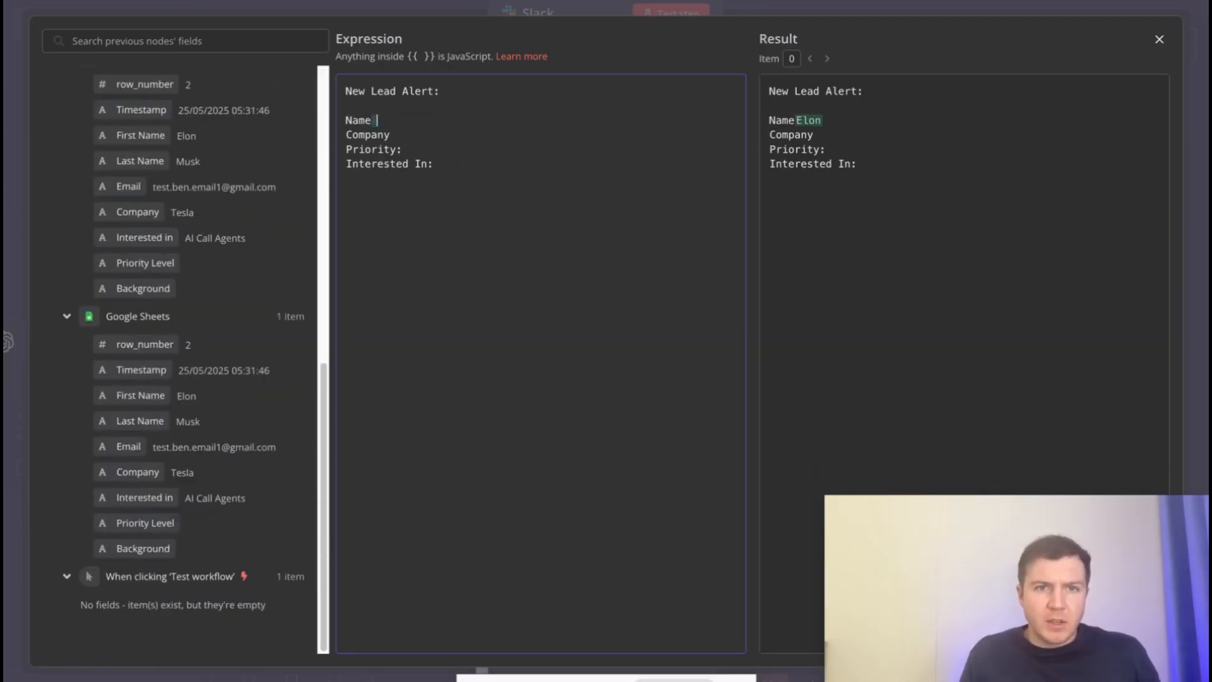
{"action": "key", "text": "ctrl+z"}
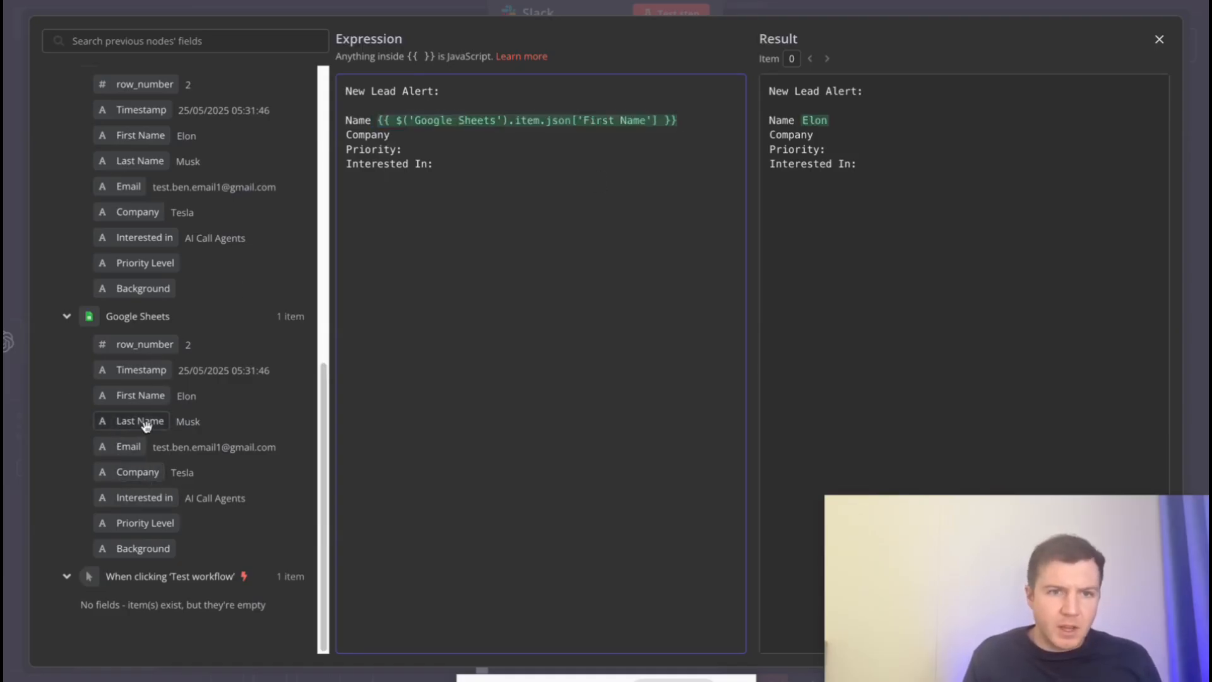
{"action": "left_click_drag", "start_coordinate": [140, 423], "coordinate": [694, 122]}
Step: Insert the Google Sheets Company field on the Company line and the OpenAI Tag field on the Priority line
{"action": "left_click", "coordinate": [434, 151]}
{"action": "left_click_drag", "start_coordinate": [138, 472], "coordinate": [442, 157]}
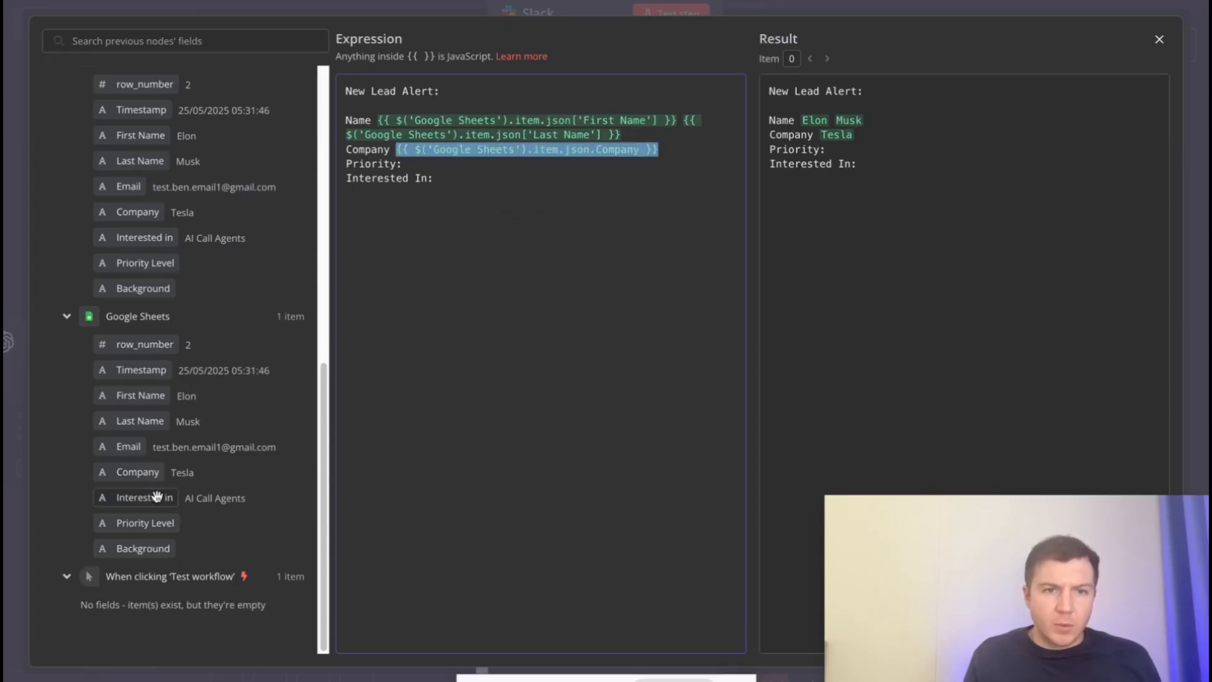
{"action": "scroll", "coordinate": [156, 526], "scroll_direction": "up", "scroll_amount": 8}
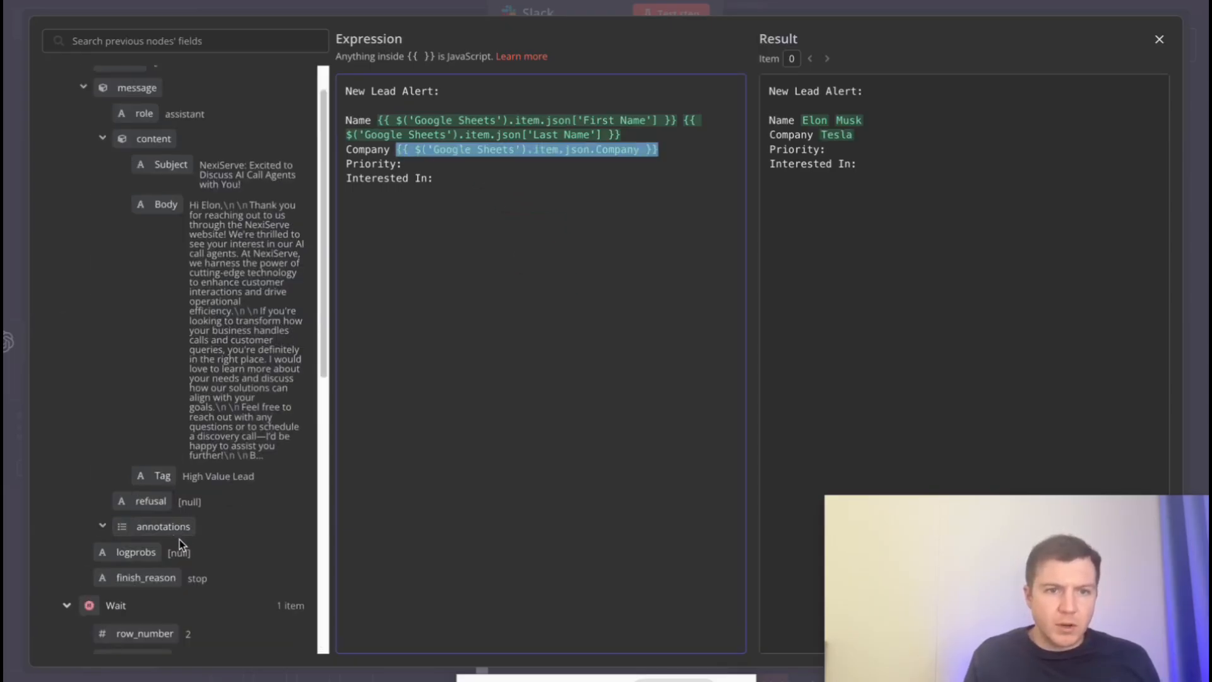
{"action": "left_click_drag", "start_coordinate": [158, 475], "coordinate": [410, 164]}
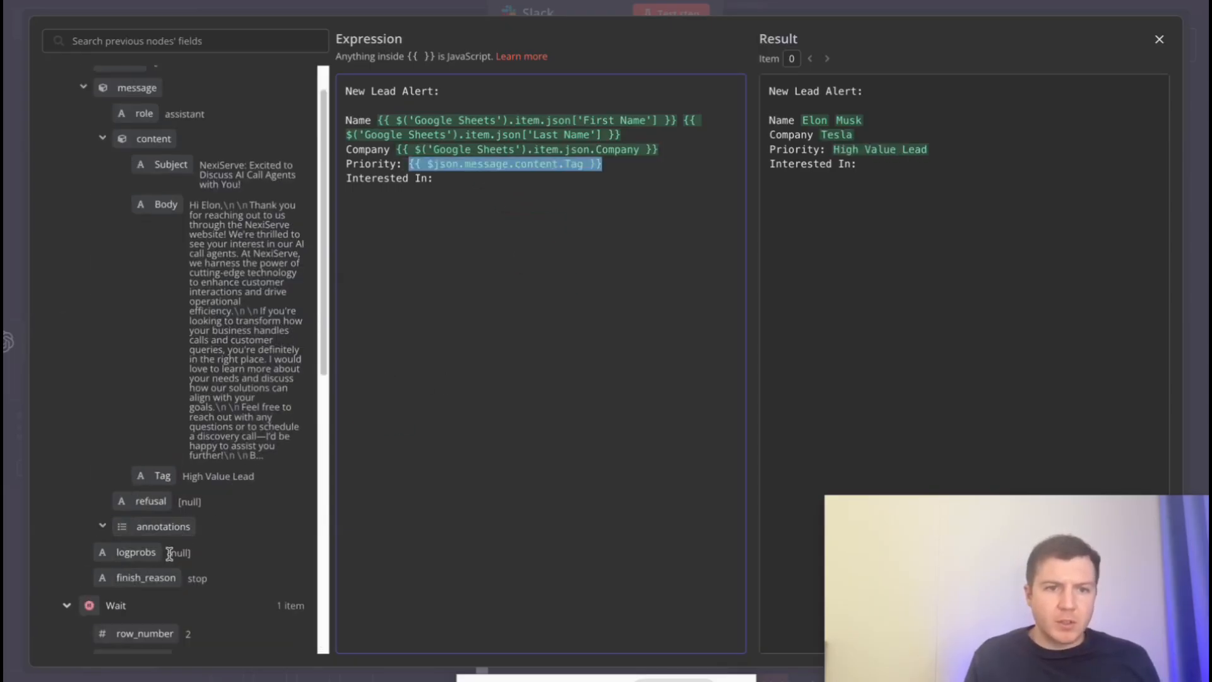
Step: Insert the Google Sheets "Interested in" field on the Interested In line and close the expression editor
{"action": "scroll", "coordinate": [177, 541], "scroll_direction": "down", "scroll_amount": 8}
{"action": "left_click_drag", "start_coordinate": [158, 499], "coordinate": [691, 183]}
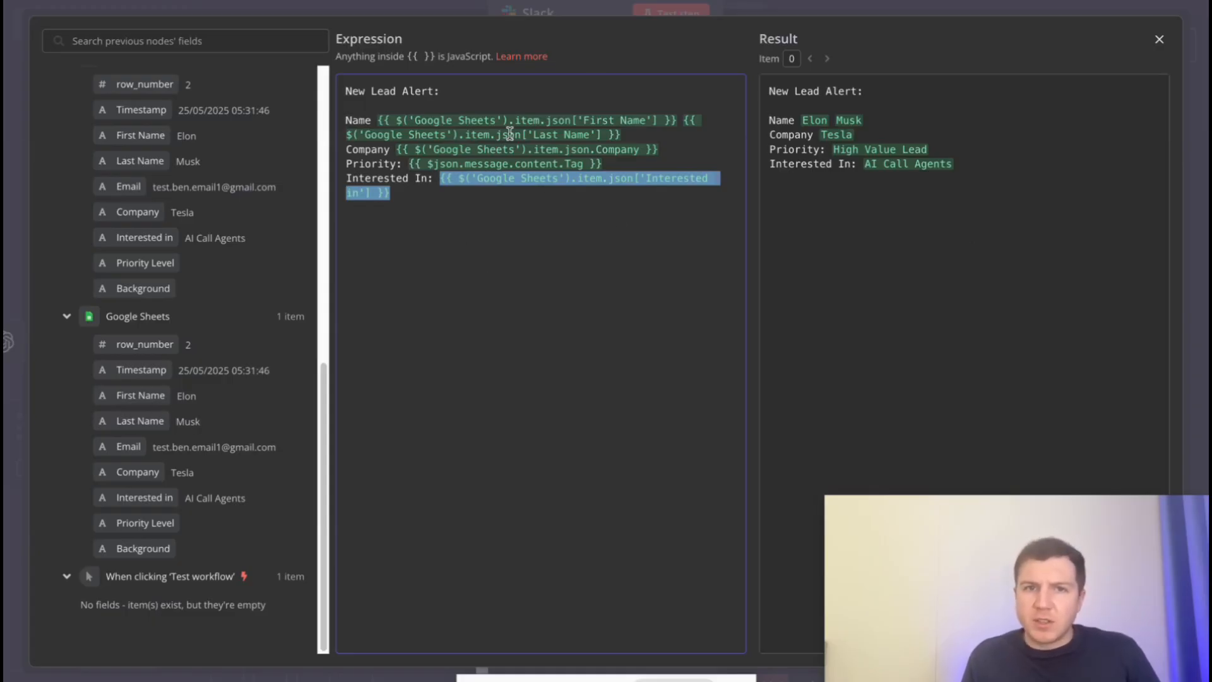
{"action": "key", "text": "Escape"}
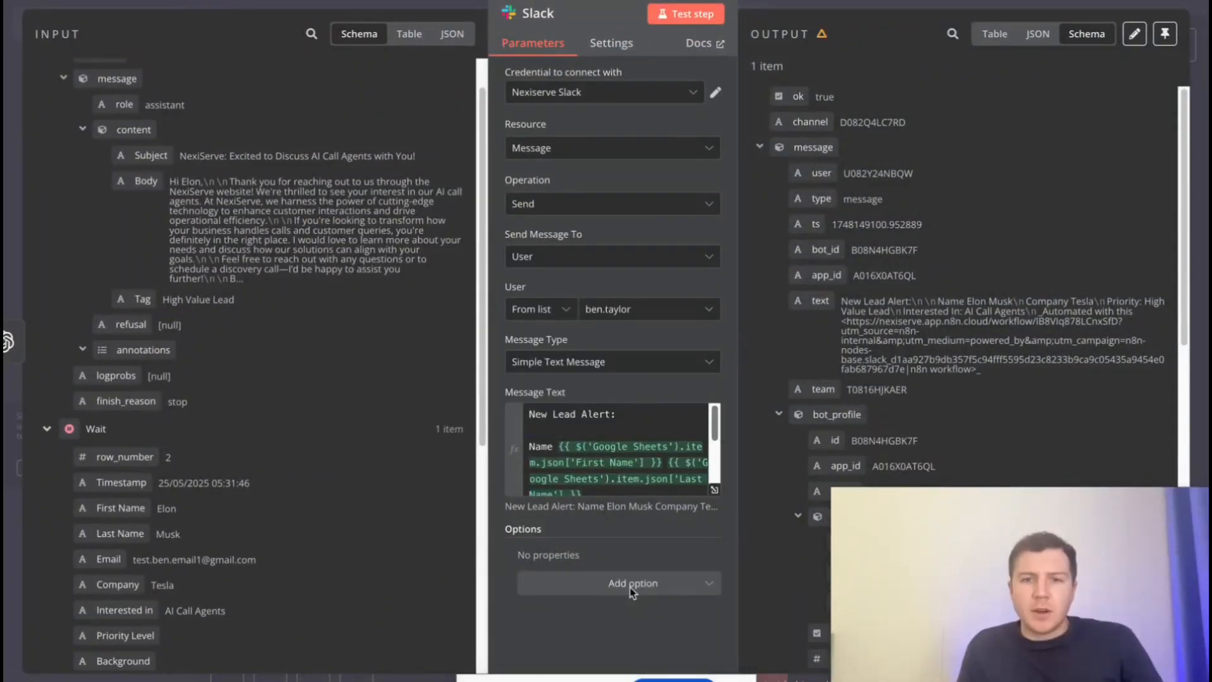
Step: Add the Include Link to Workflow option to the Slack node, switch it off, and return to the canvas
{"action": "left_click", "coordinate": [629, 585]}
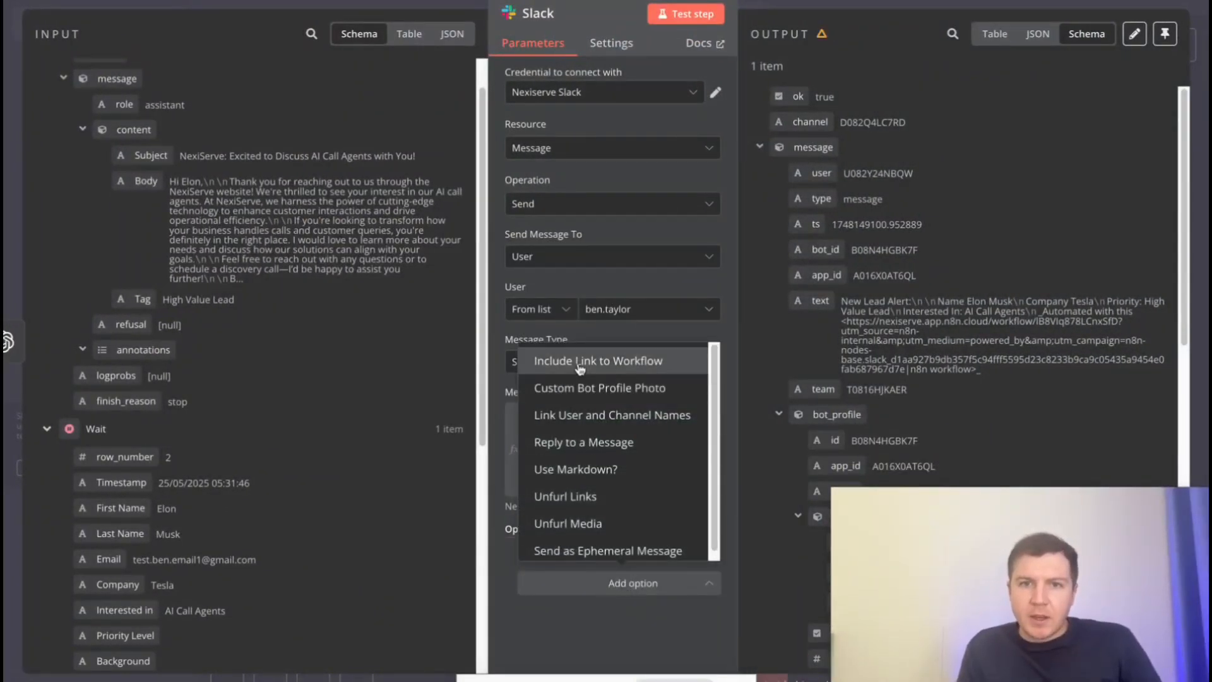
{"action": "left_click", "coordinate": [605, 357]}
{"action": "left_click", "coordinate": [546, 578]}
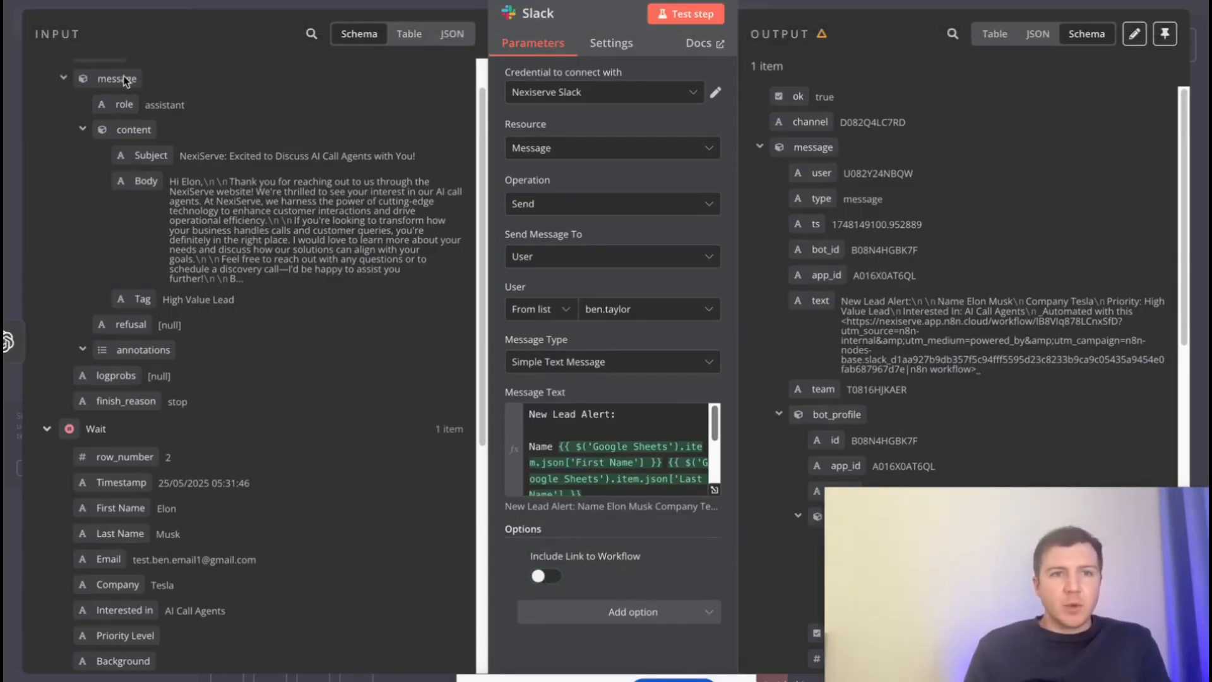
{"action": "left_click", "coordinate": [127, 3]}
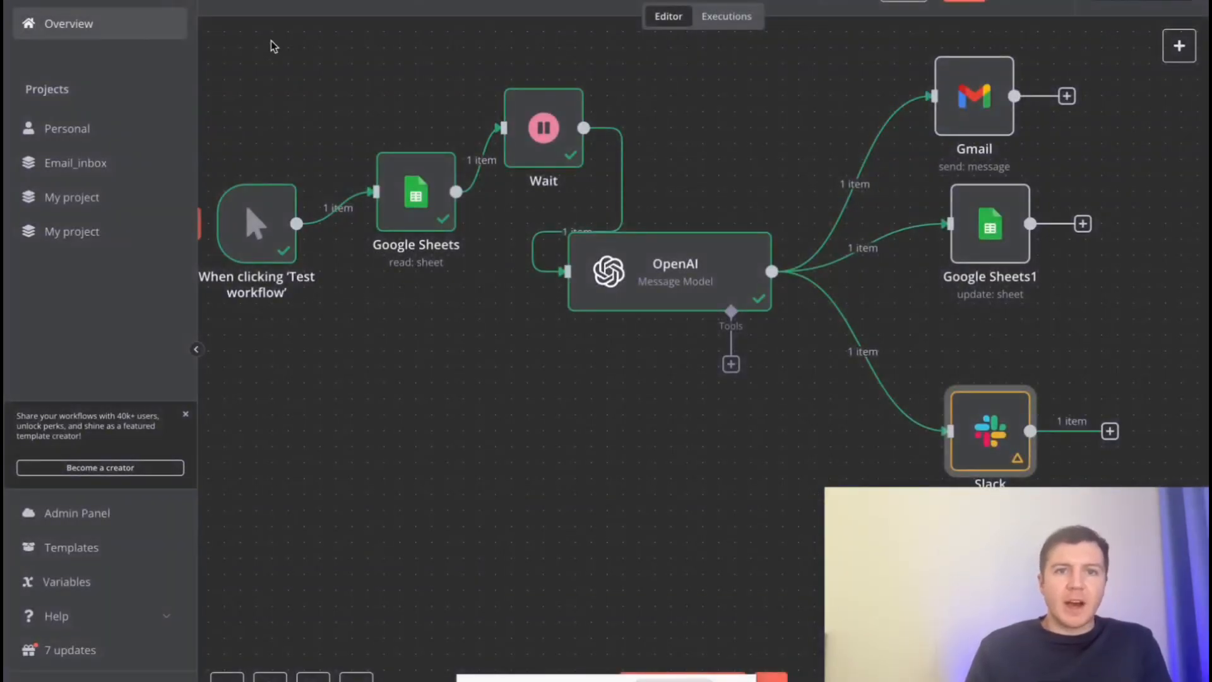
Step: Move the trigger and Google Sheets nodes away from the Wait node to make room between Google Sheets and Wait
{"action": "left_click_drag", "start_coordinate": [418, 200], "coordinate": [404, 239]}
{"action": "left_click_drag", "start_coordinate": [258, 251], "coordinate": [198, 218]}
{"action": "left_click_drag", "start_coordinate": [823, 235], "coordinate": [440, 217]}
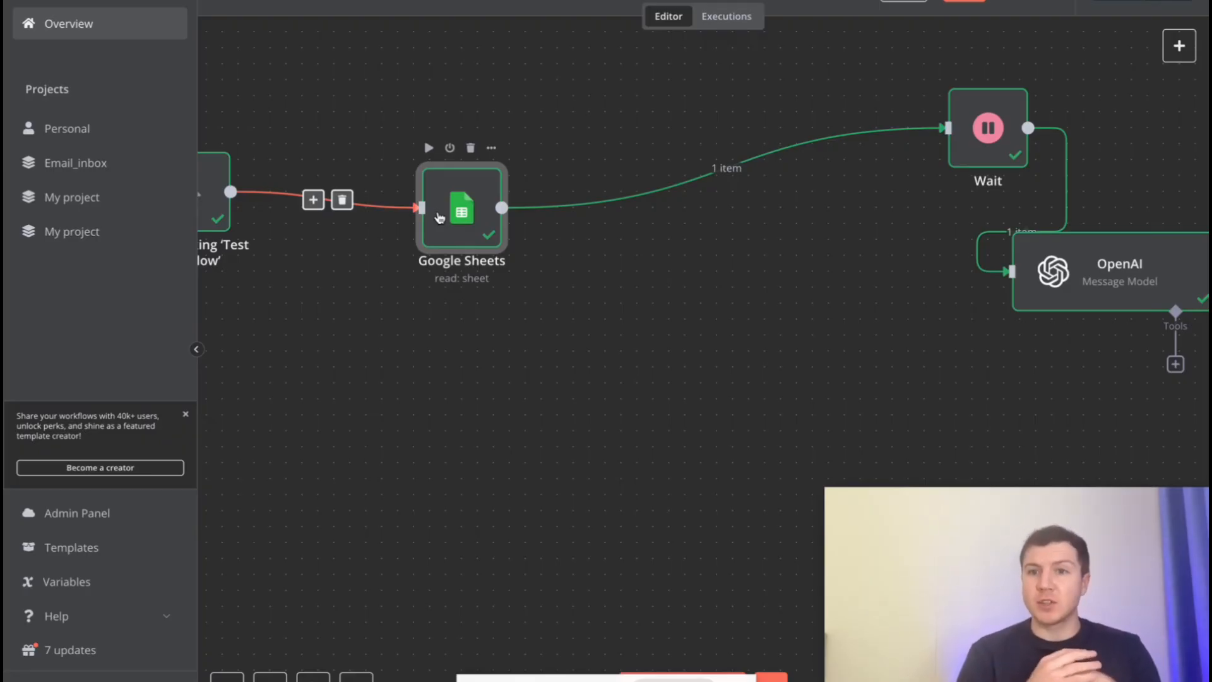
Step: Add an HTTP Request node connected to the output of the first Google Sheets node
{"action": "left_click_drag", "start_coordinate": [502, 207], "coordinate": [737, 460]}
{"action": "type", "text": "http"}
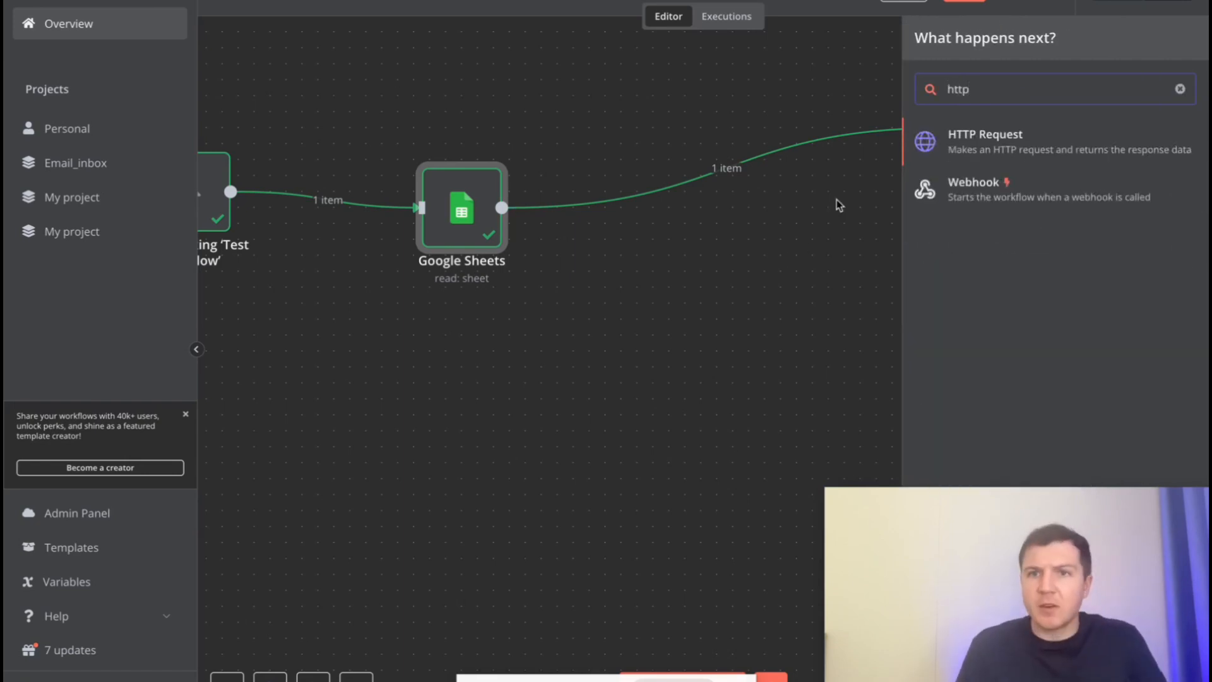
{"action": "left_click", "coordinate": [972, 139]}
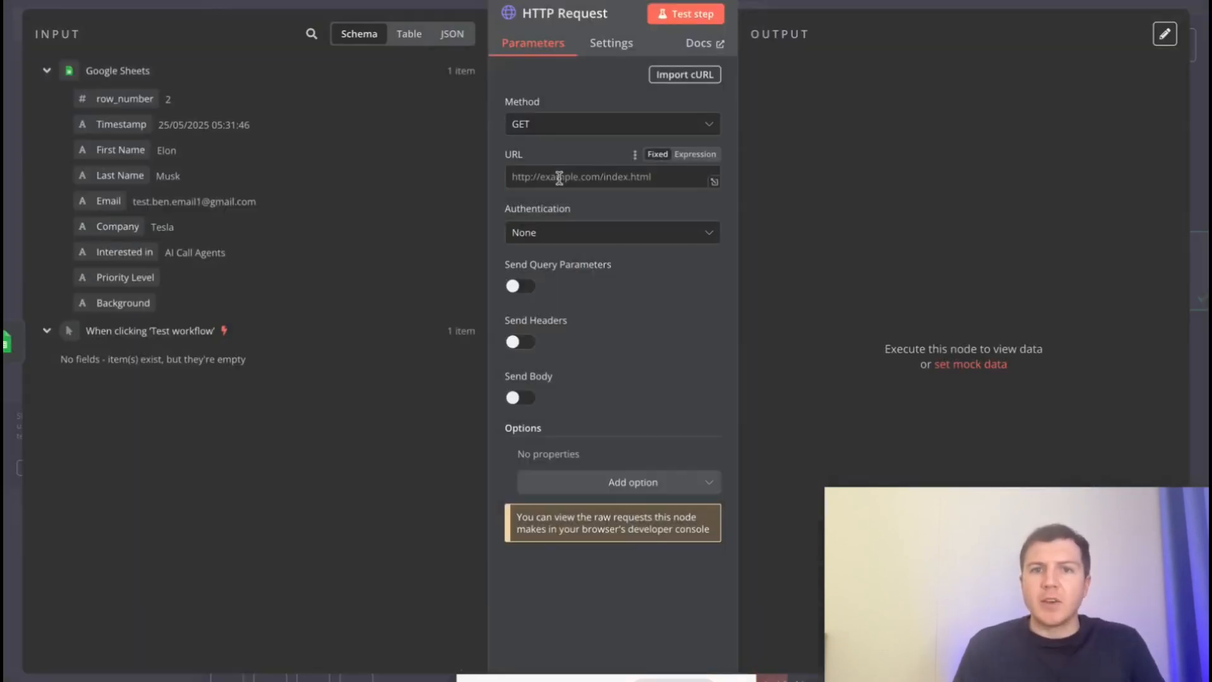
{"action": "type", "text": "https://api.perplexity.ai/chat/completions"}
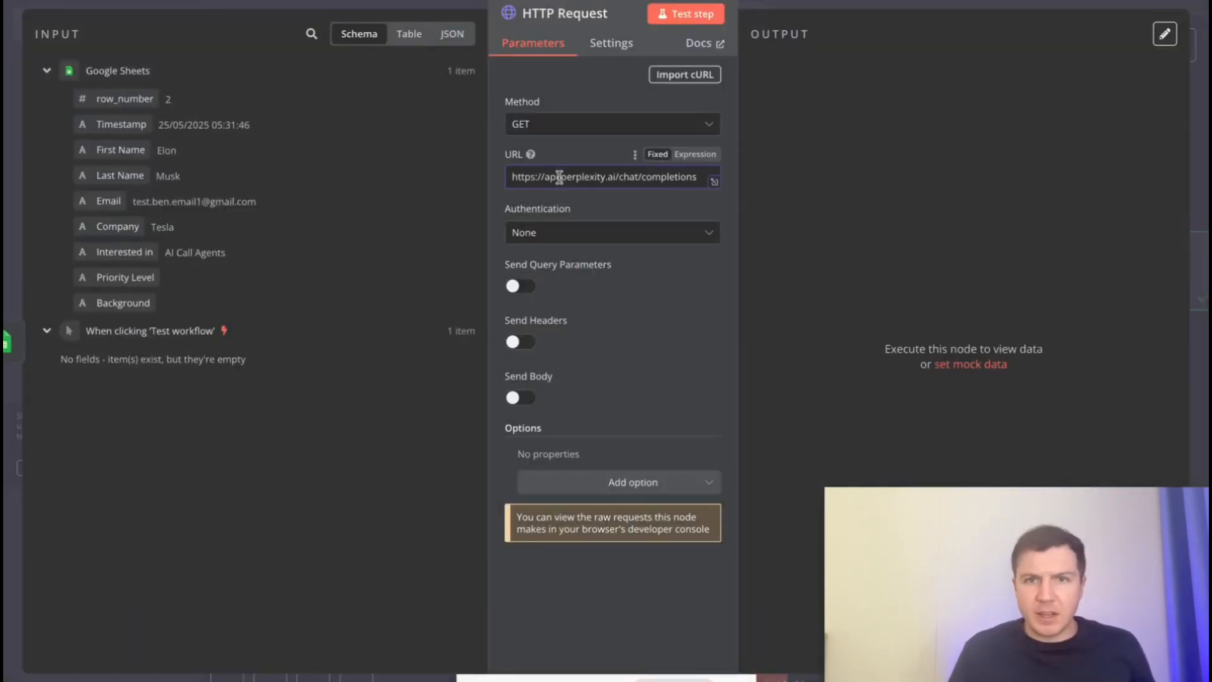
{"action": "left_click", "coordinate": [570, 126]}
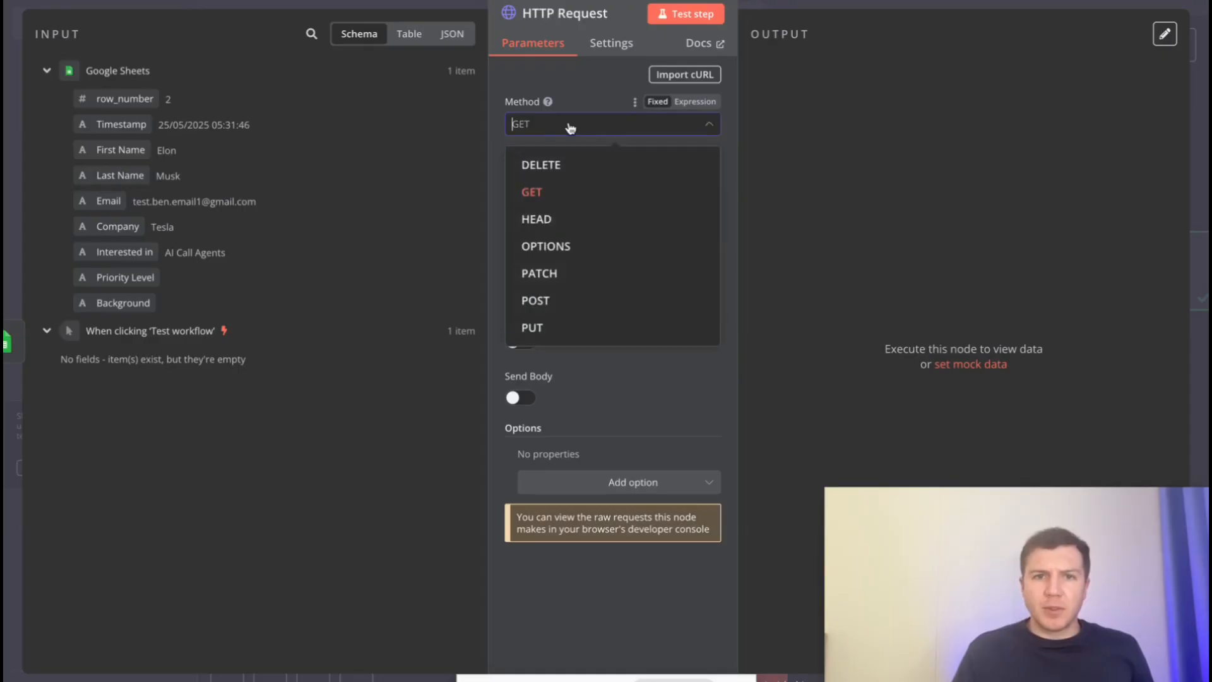
{"action": "left_click", "coordinate": [571, 301]}
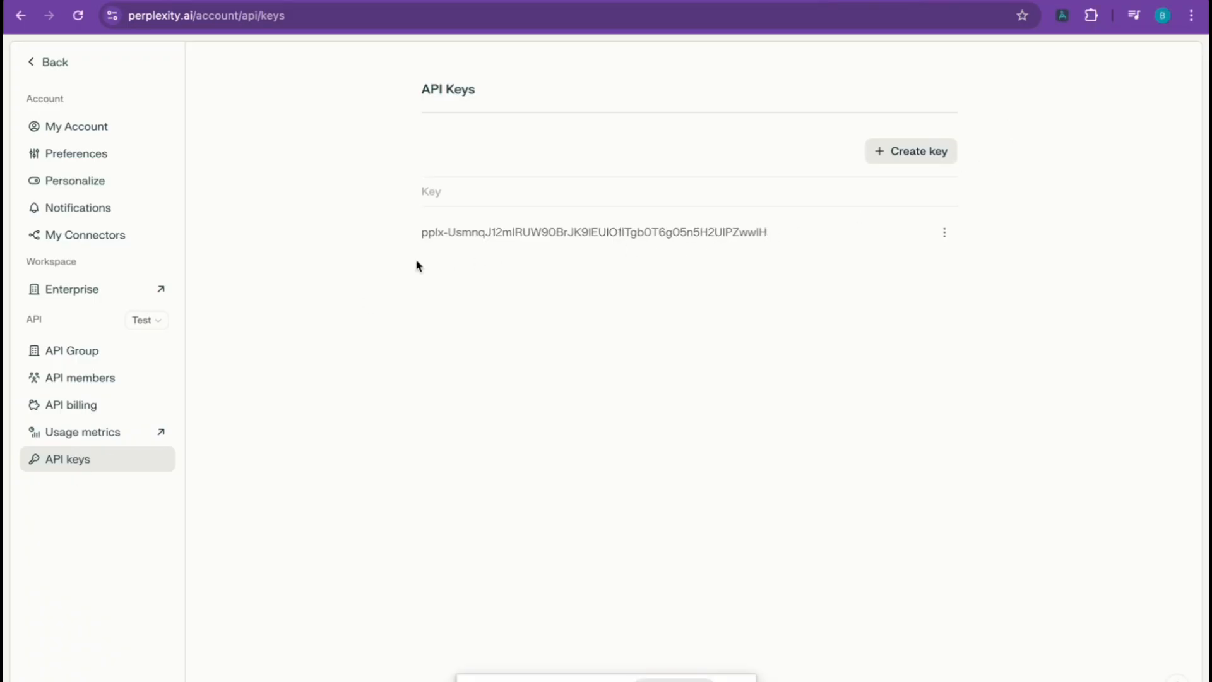
Step: Copy the existing API key from Perplexity's API Keys page
{"action": "triple_click", "coordinate": [421, 232]}
{"action": "right_click", "coordinate": [421, 232]}
{"action": "left_click", "coordinate": [468, 262]}
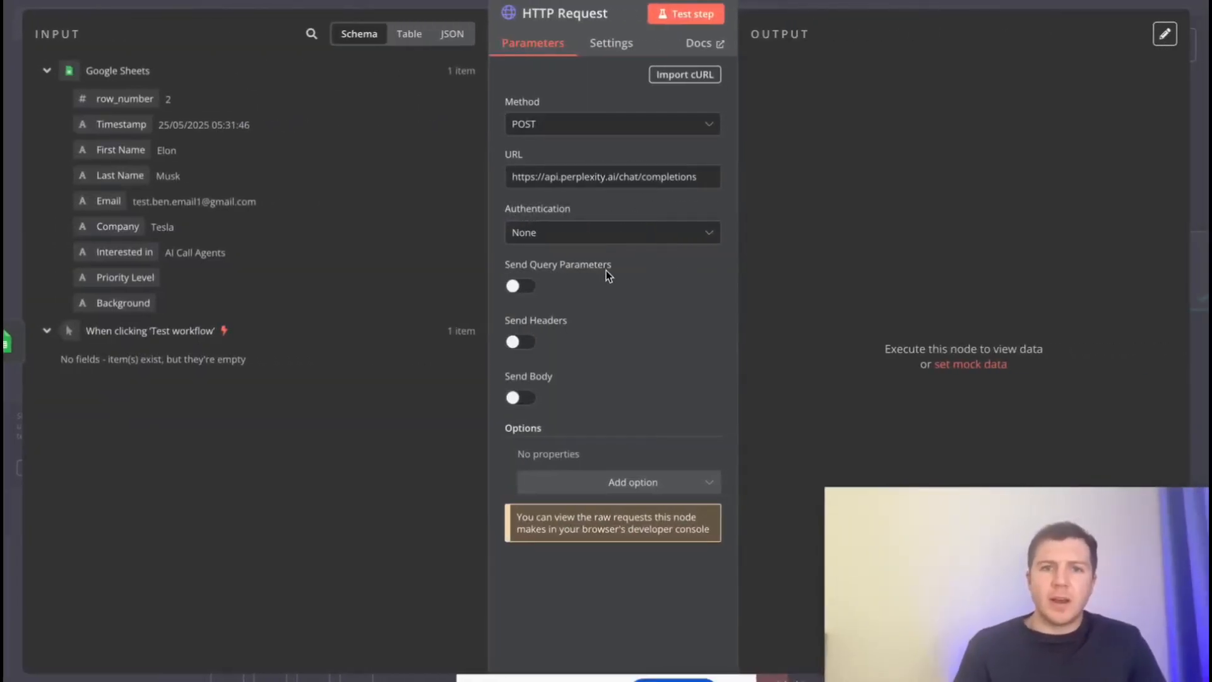
Step: Enable request headers and add an Authorization header whose value is Bearer followed by the Perplexity API key
{"action": "left_click", "coordinate": [520, 342]}
{"action": "scroll", "coordinate": [568, 416], "scroll_direction": "down", "scroll_amount": 1}
{"action": "left_click", "coordinate": [568, 404]}
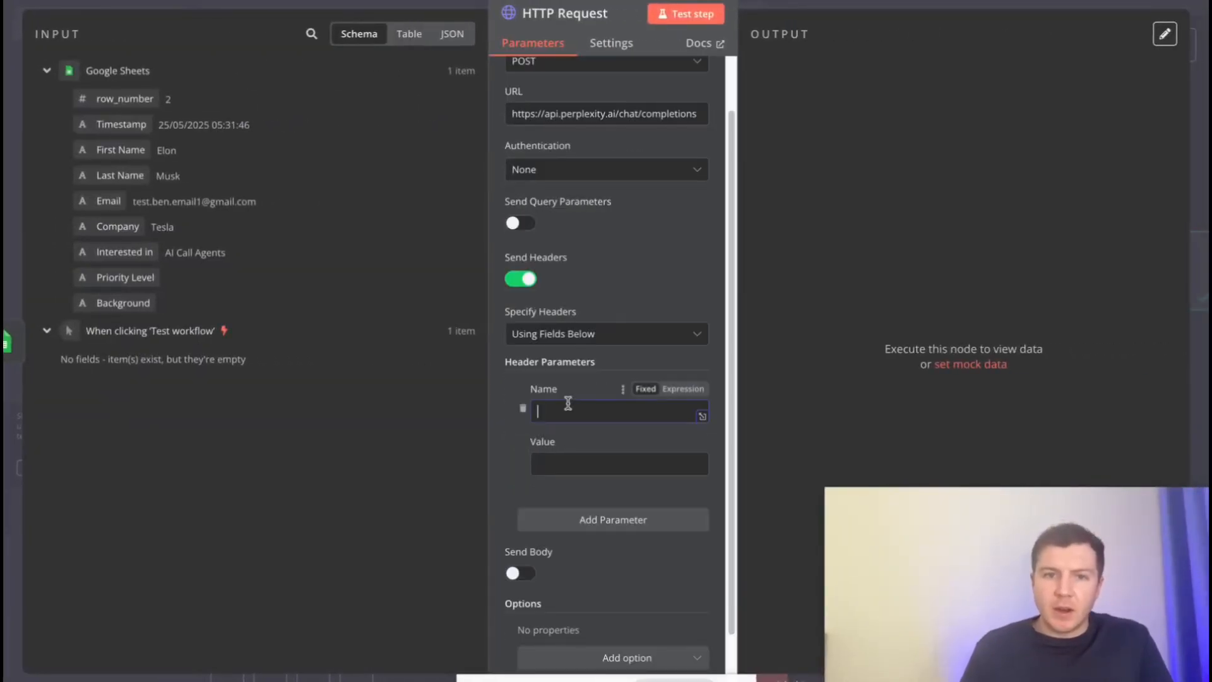
{"action": "type", "text": "Authorization"}
{"action": "left_click", "coordinate": [569, 464]}
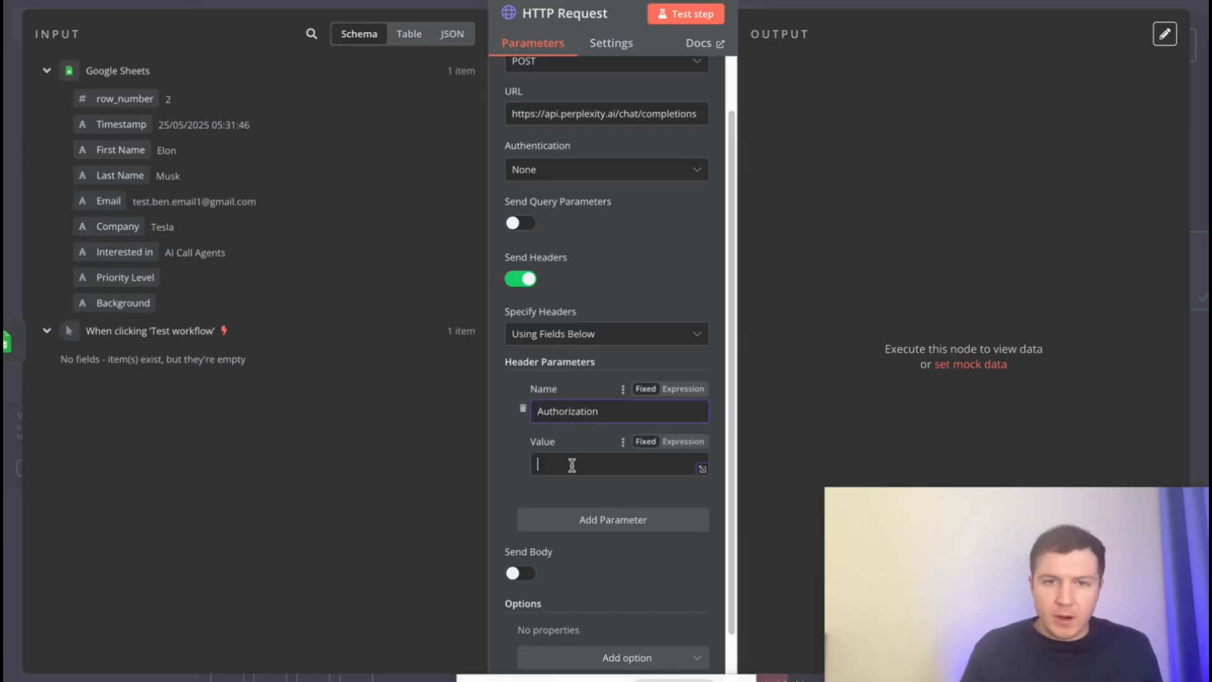
{"action": "type", "text": "Baer"}
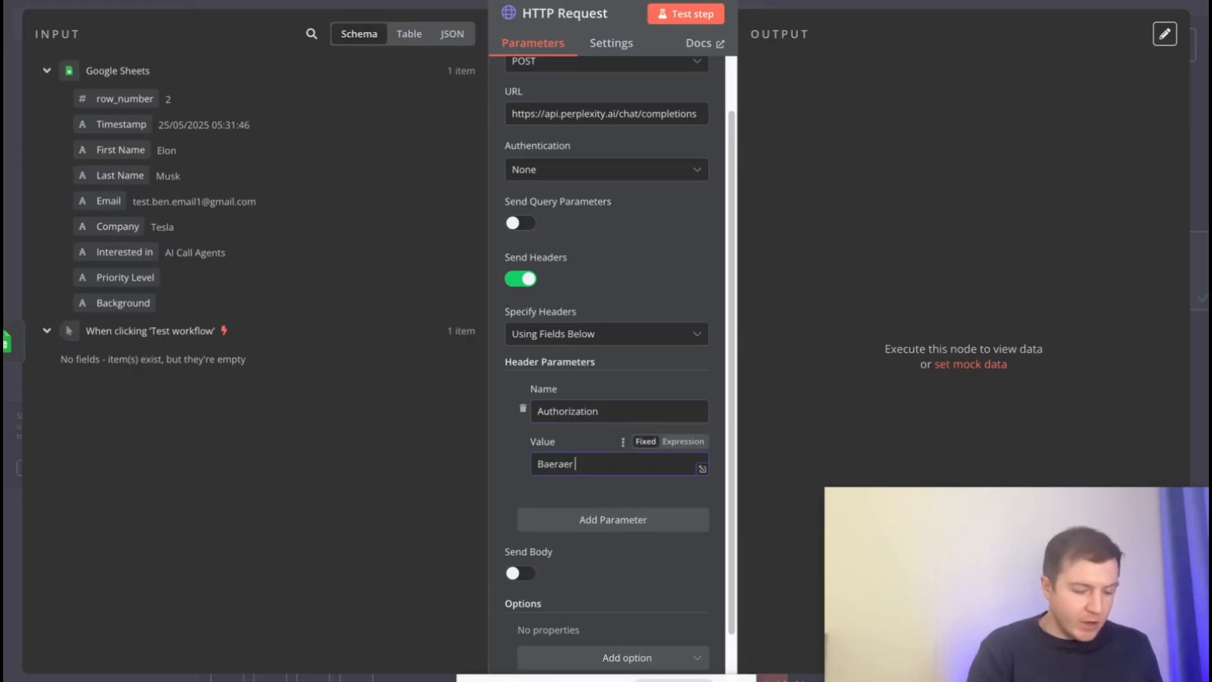
{"action": "type", "text": "aer"}
{"action": "key", "text": "ctrl+v"}
{"action": "double_click", "coordinate": [555, 469]}
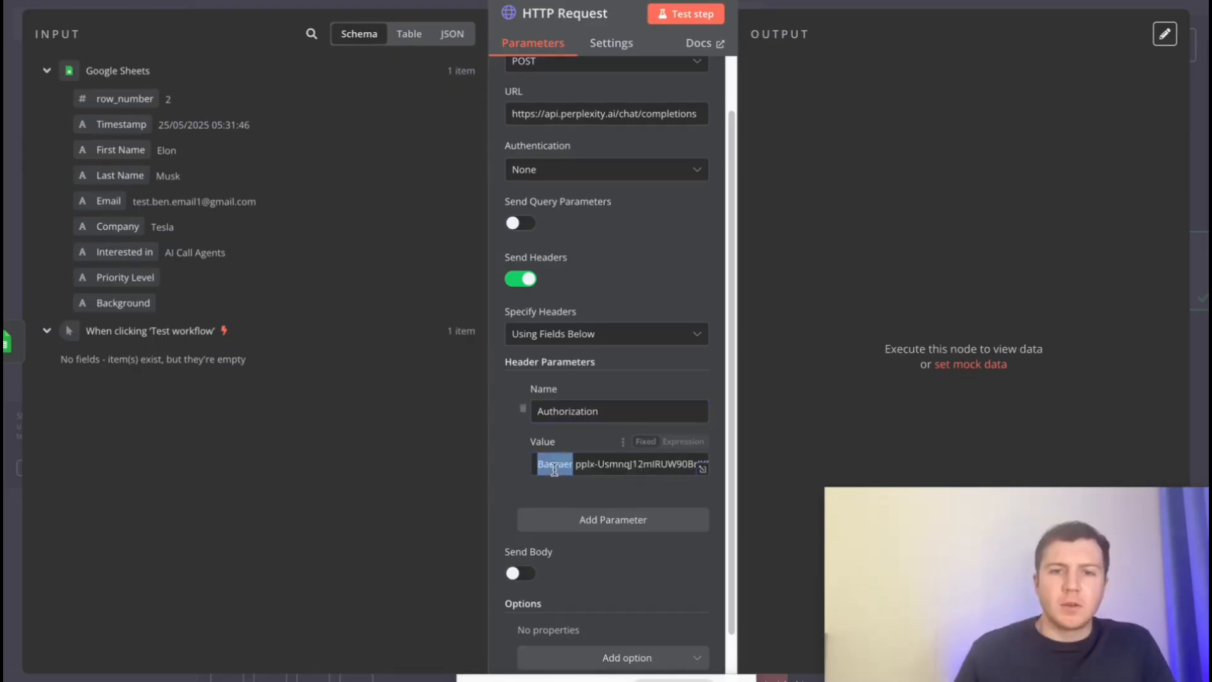
{"action": "triple_click", "coordinate": [554, 468]}
{"action": "left_click", "coordinate": [557, 465]}
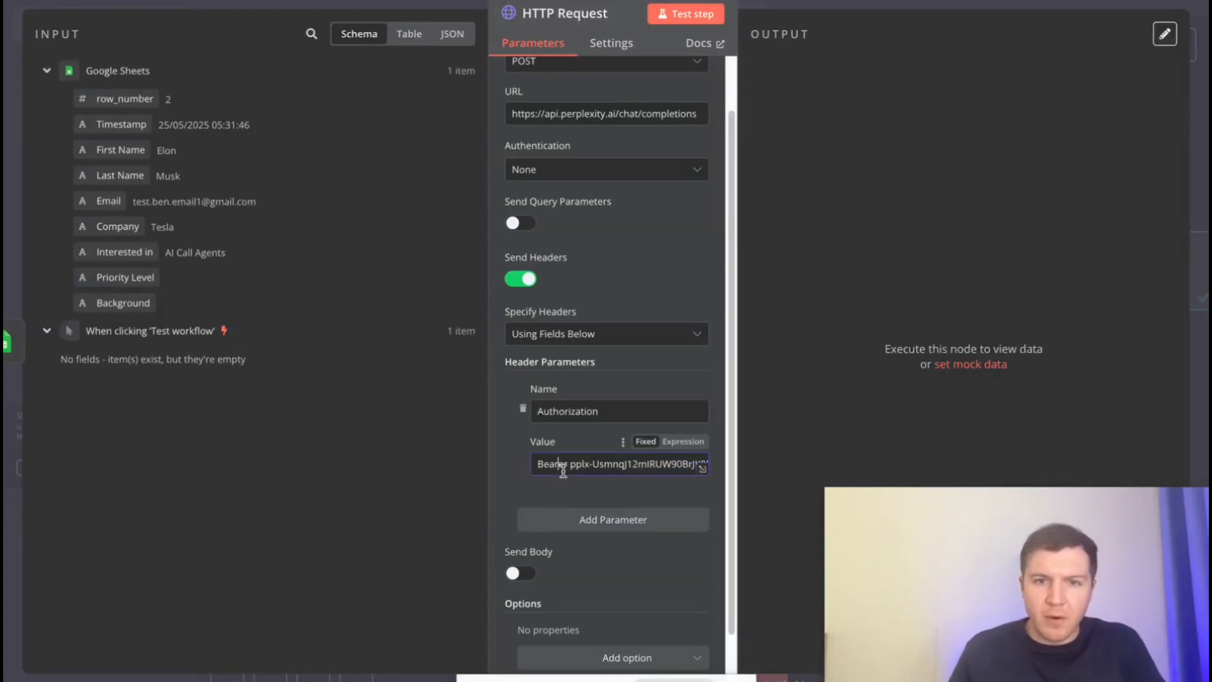
{"action": "left_click_drag", "start_coordinate": [574, 470], "coordinate": [768, 467]}
Step: Add a second header parameter named content_type with the value application/json
{"action": "left_click", "coordinate": [656, 512]}
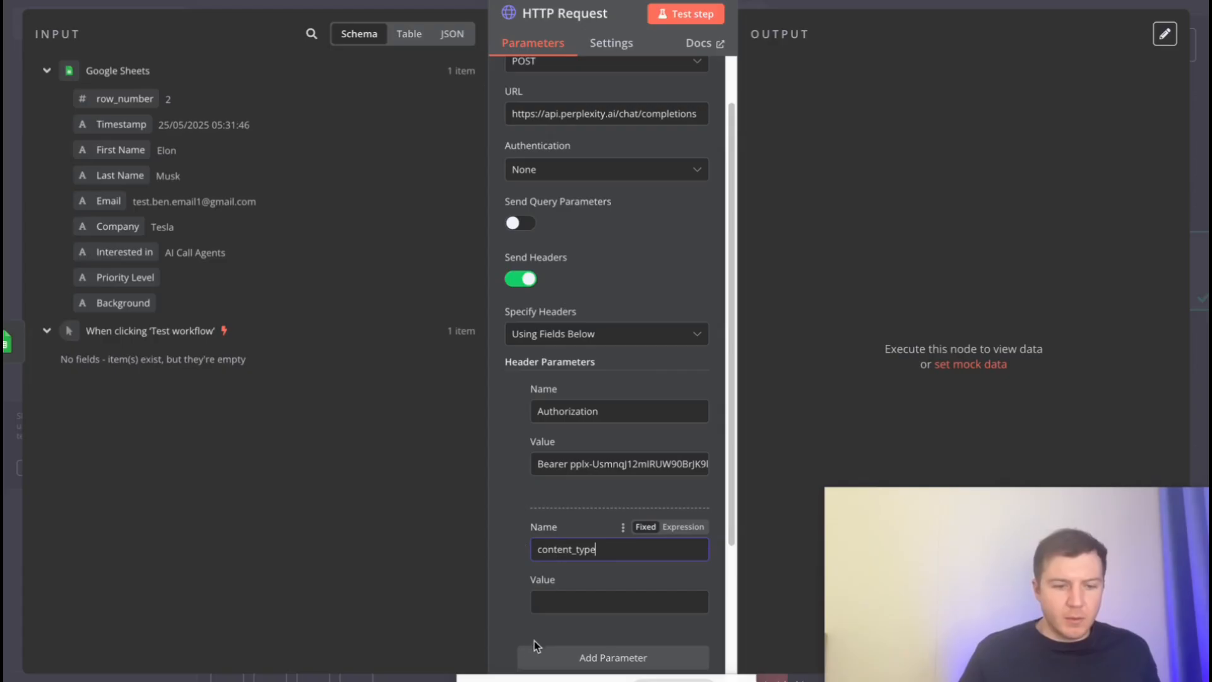
{"action": "key", "text": "Tab"}
{"action": "type", "text": "appl"}
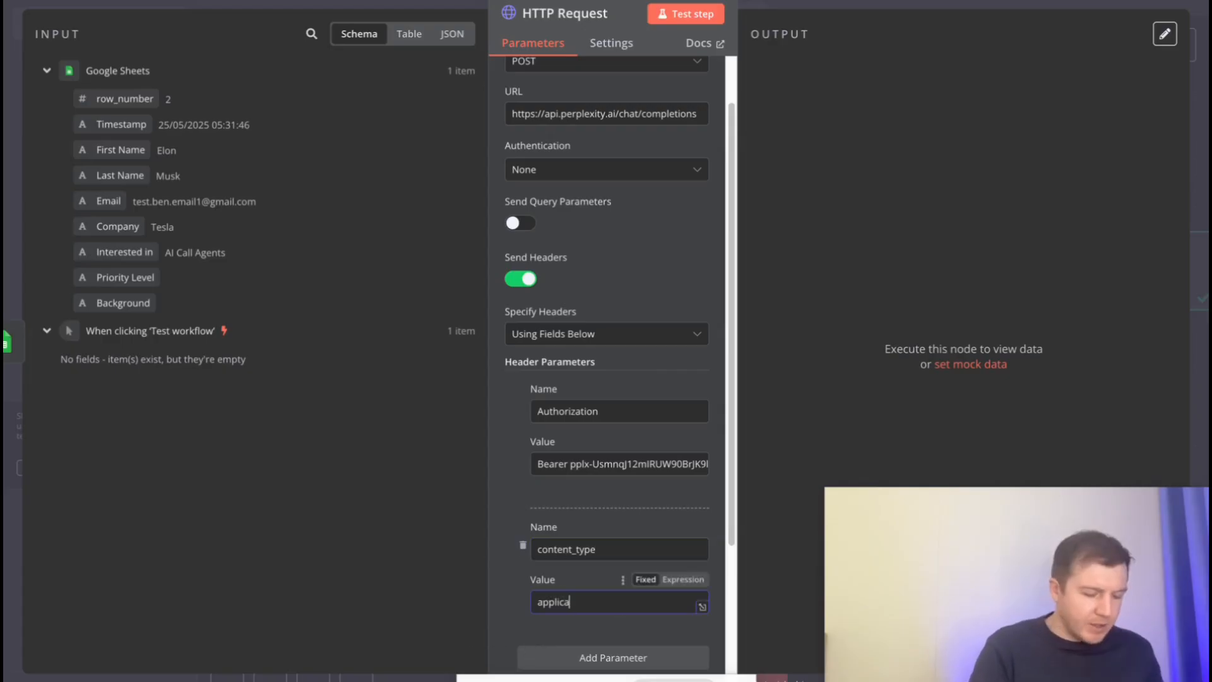
{"action": "type", "text": "ication/jso"}
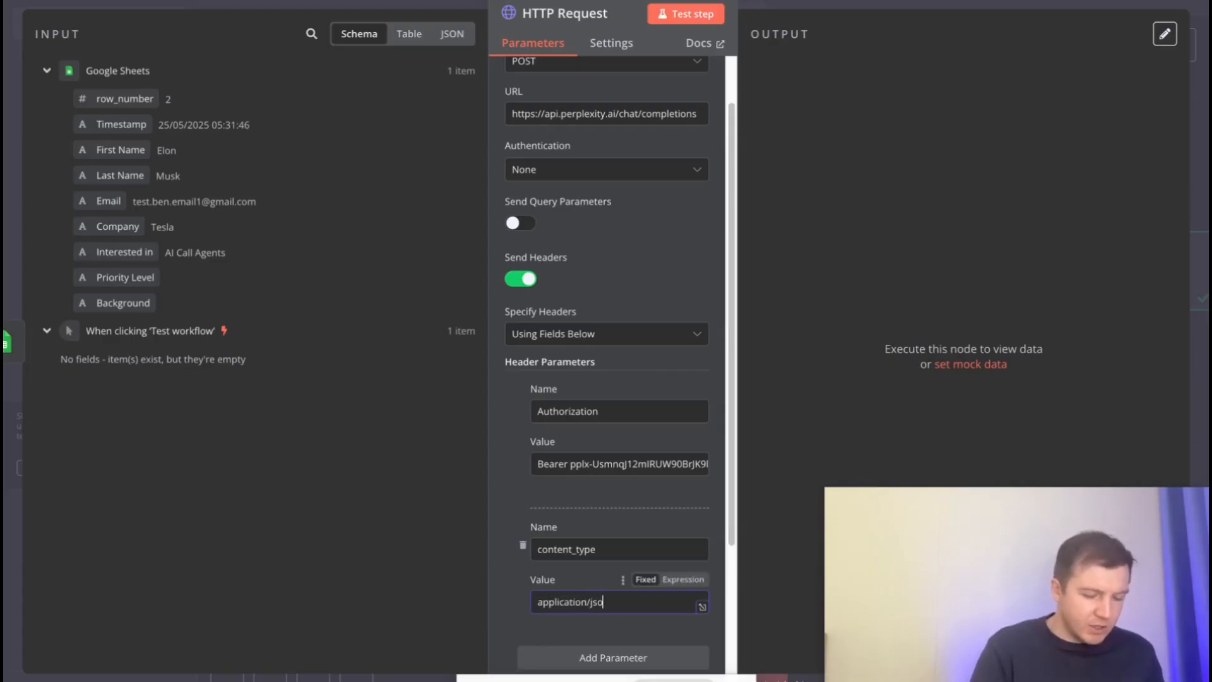
{"action": "type", "text": "n"}
Step: Add a third header parameter named accept, reusing the application/json value from the content_type header
{"action": "scroll", "coordinate": [601, 464], "scroll_direction": "down", "scroll_amount": 4}
{"action": "left_click", "coordinate": [601, 456]}
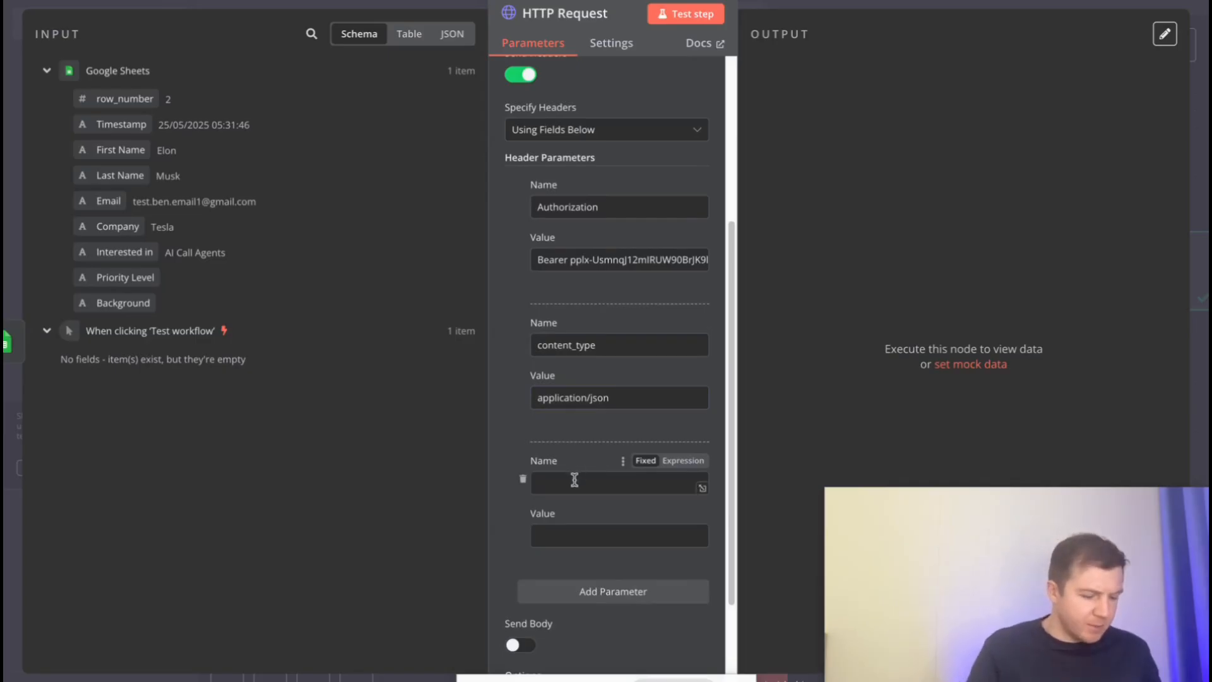
{"action": "triple_click", "coordinate": [569, 394]}
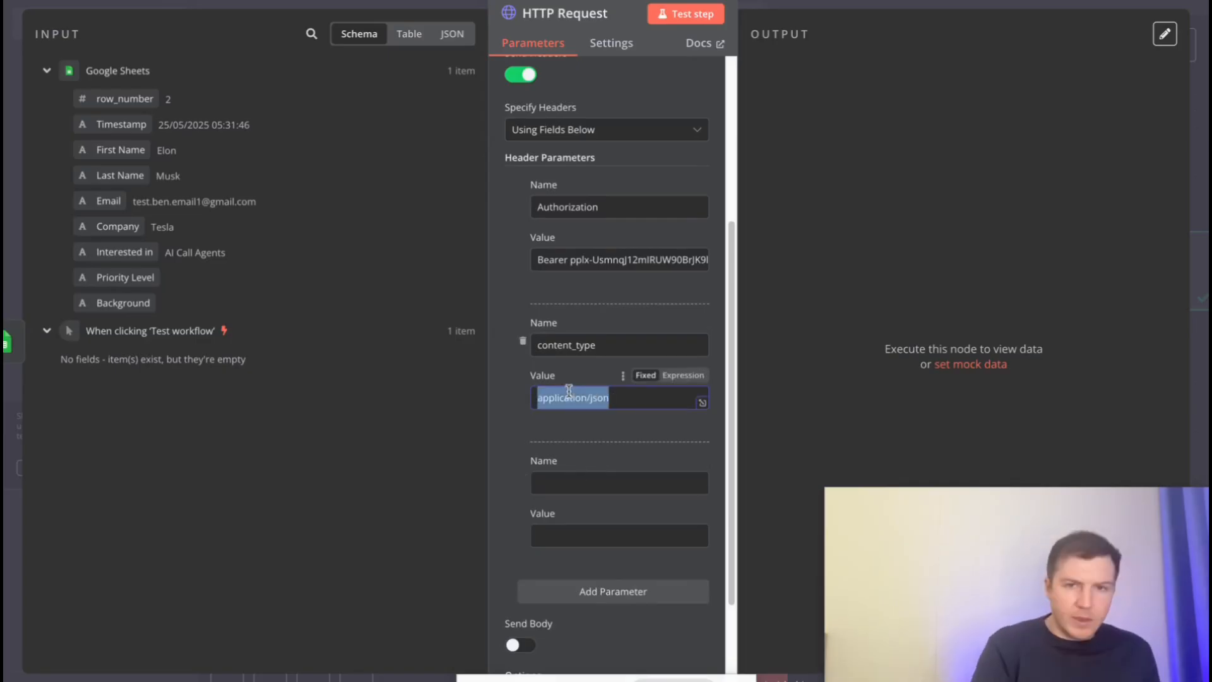
{"action": "left_click", "coordinate": [570, 480]}
{"action": "type", "text": "a"}
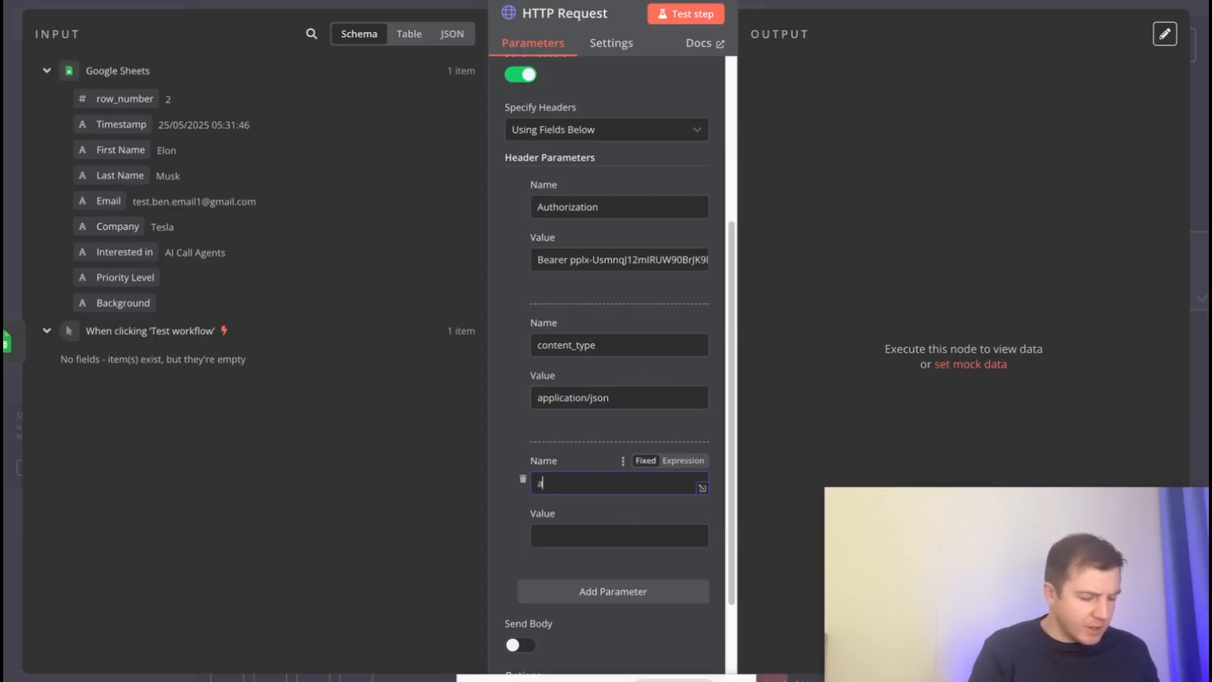
{"action": "type", "text": "ccept"}
{"action": "left_click", "coordinate": [568, 535]}
{"action": "key", "text": "ctrl+v"}
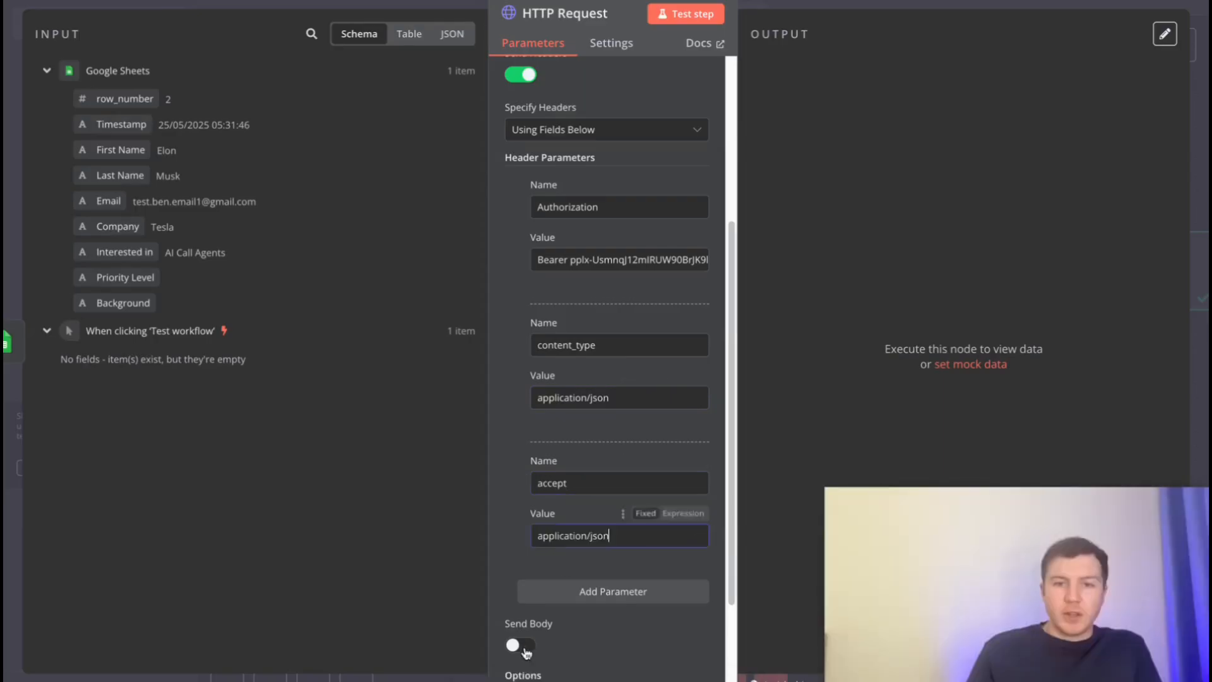
Step: Enable the request body, specify it using JSON, and paste in the prepared Perplexity body with the sonar model
{"action": "left_click", "coordinate": [525, 650]}
{"action": "scroll", "coordinate": [551, 573], "scroll_direction": "down", "scroll_amount": 5}
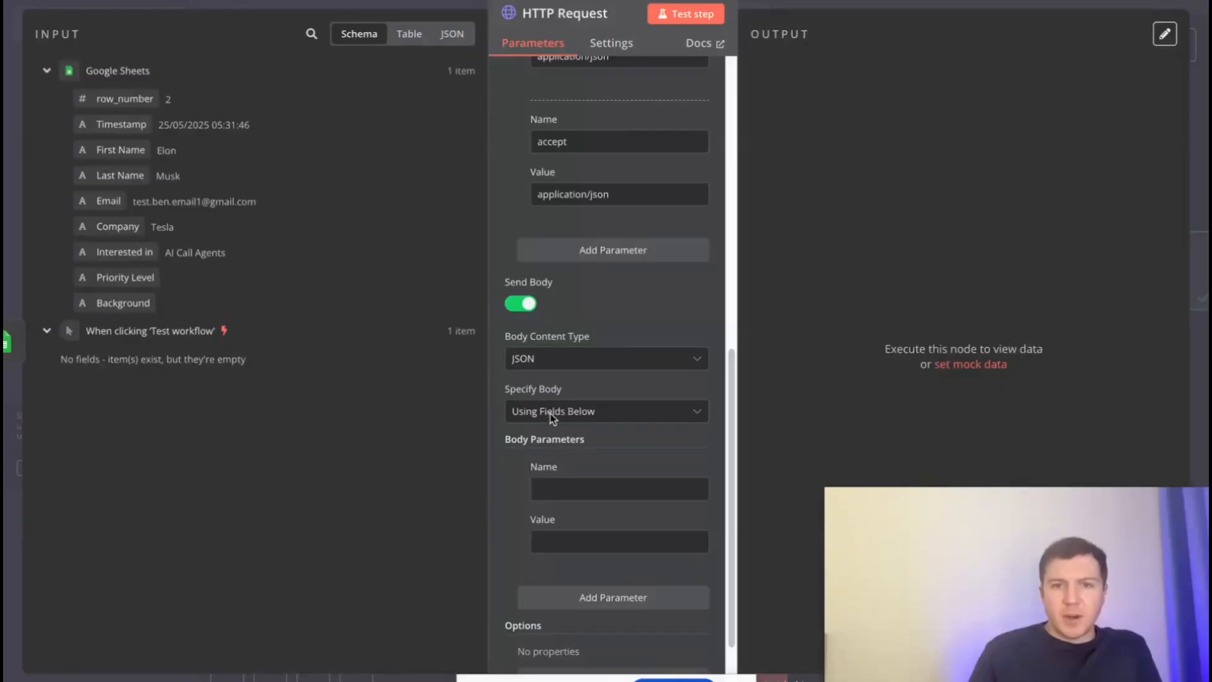
{"action": "left_click", "coordinate": [550, 411]}
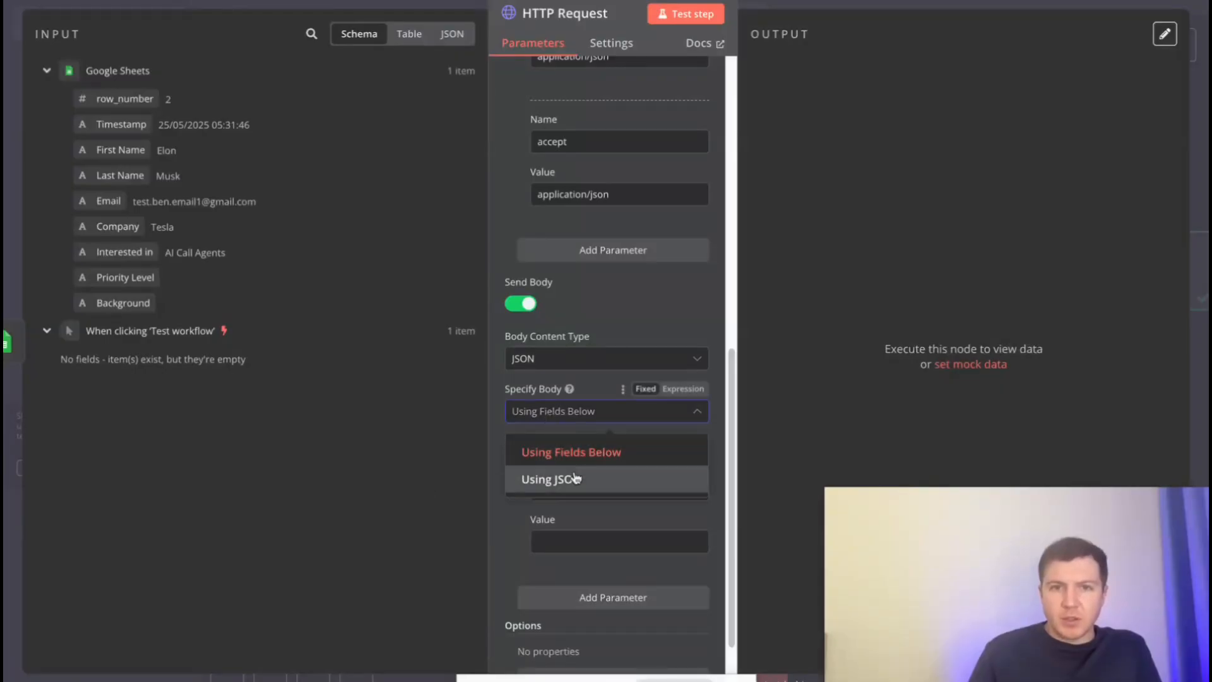
{"action": "left_click", "coordinate": [575, 478]}
{"action": "left_click", "coordinate": [703, 516]}
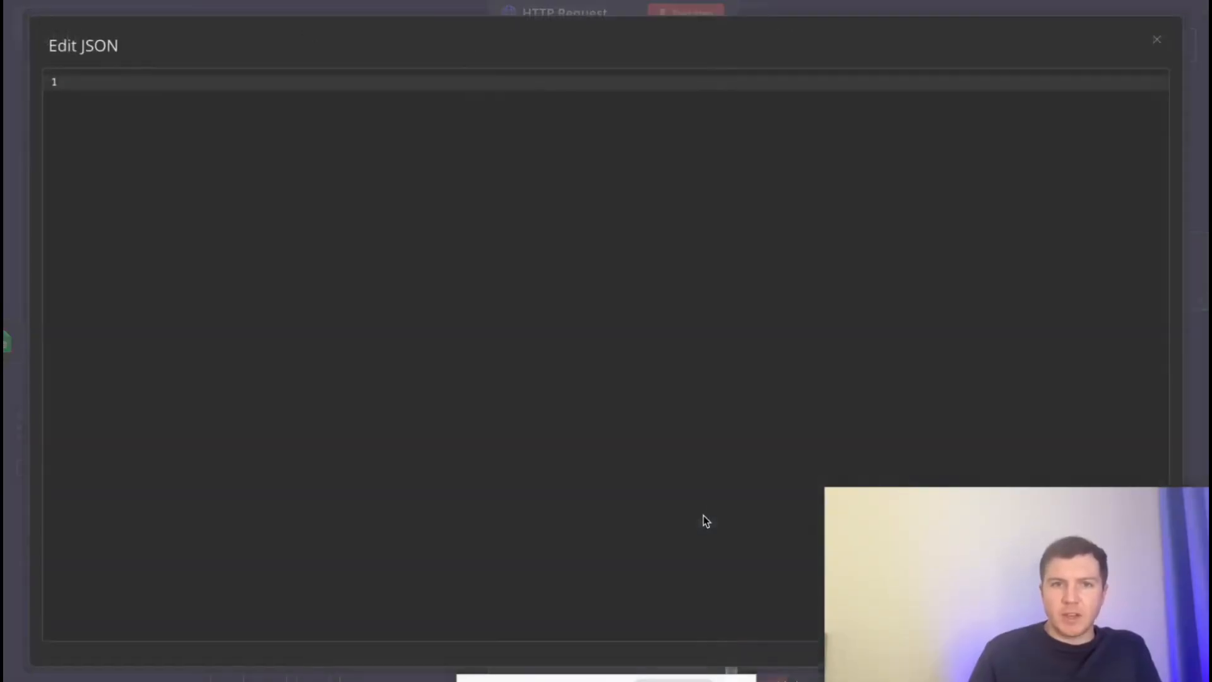
{"action": "key", "text": "super+v"}
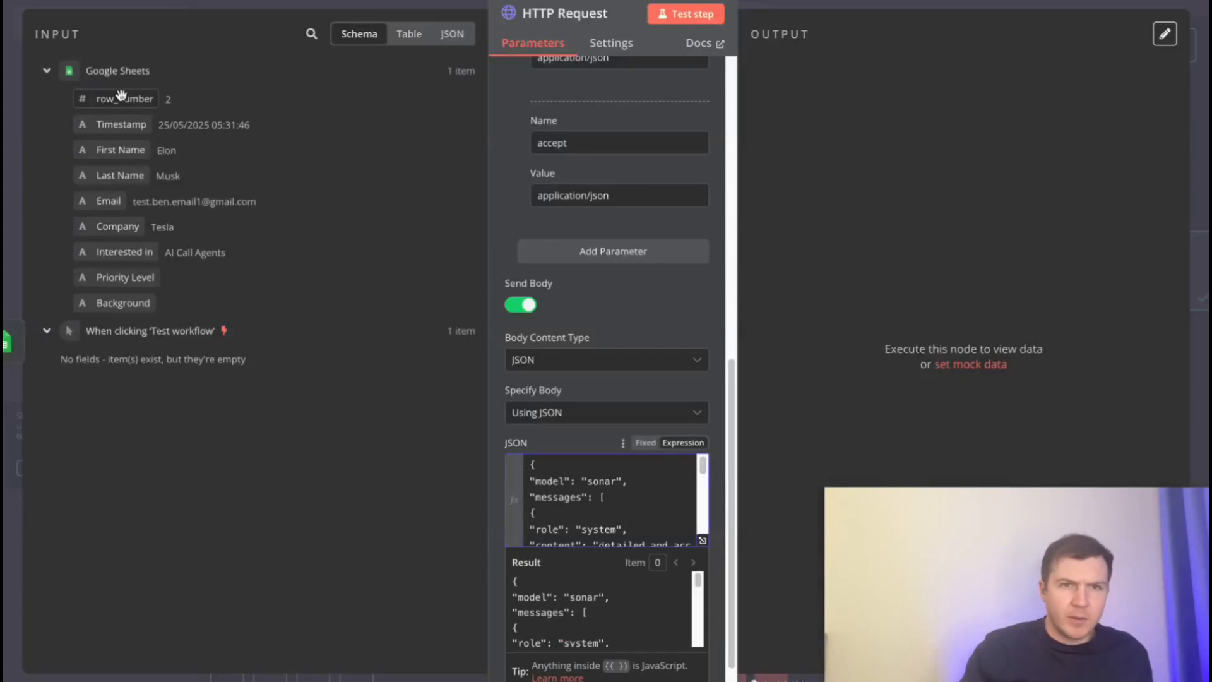
Step: In the JSON body's user prompt, replace the undefined Name expression with the Google Sheets First Name and Last Name fields
{"action": "left_click", "coordinate": [702, 541]}
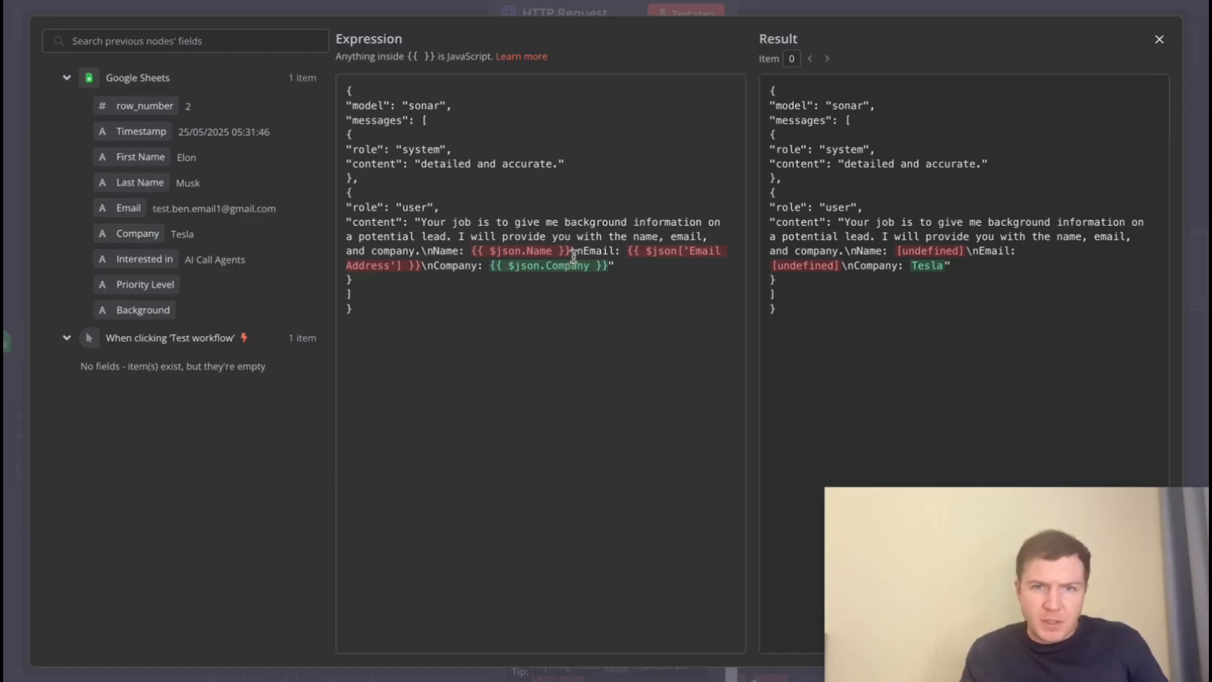
{"action": "left_click_drag", "start_coordinate": [572, 252], "coordinate": [471, 250]}
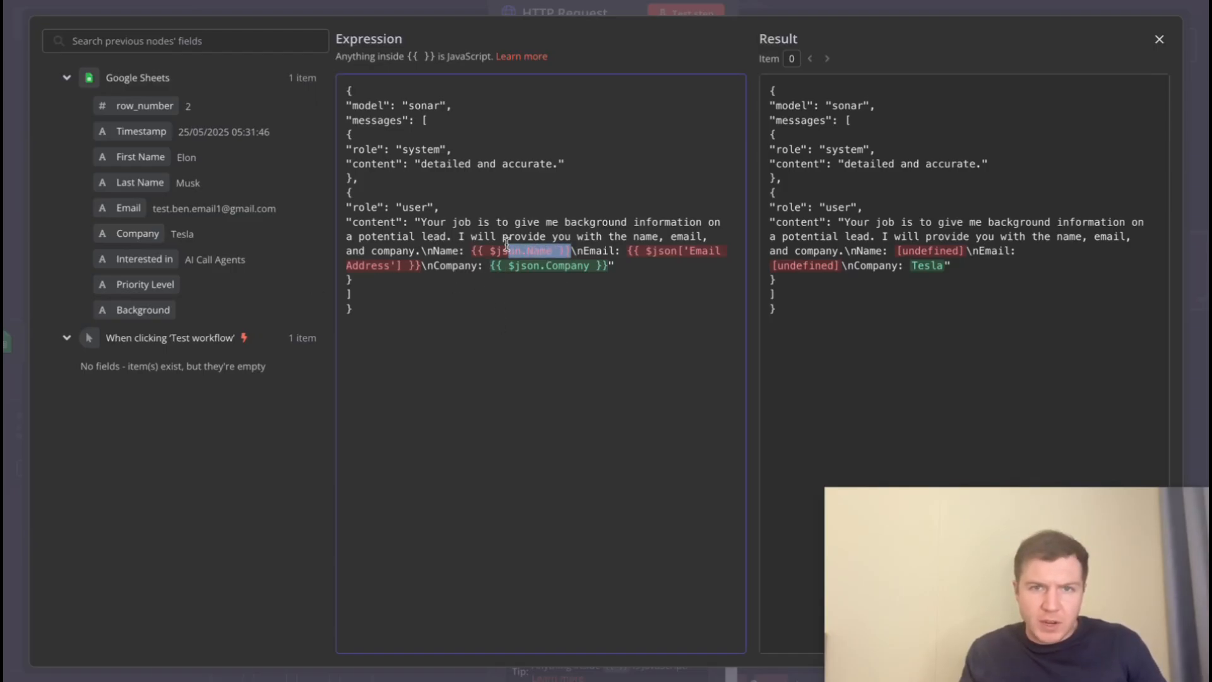
{"action": "key", "text": "BackSpace"}
{"action": "left_click_drag", "start_coordinate": [133, 162], "coordinate": [474, 251]}
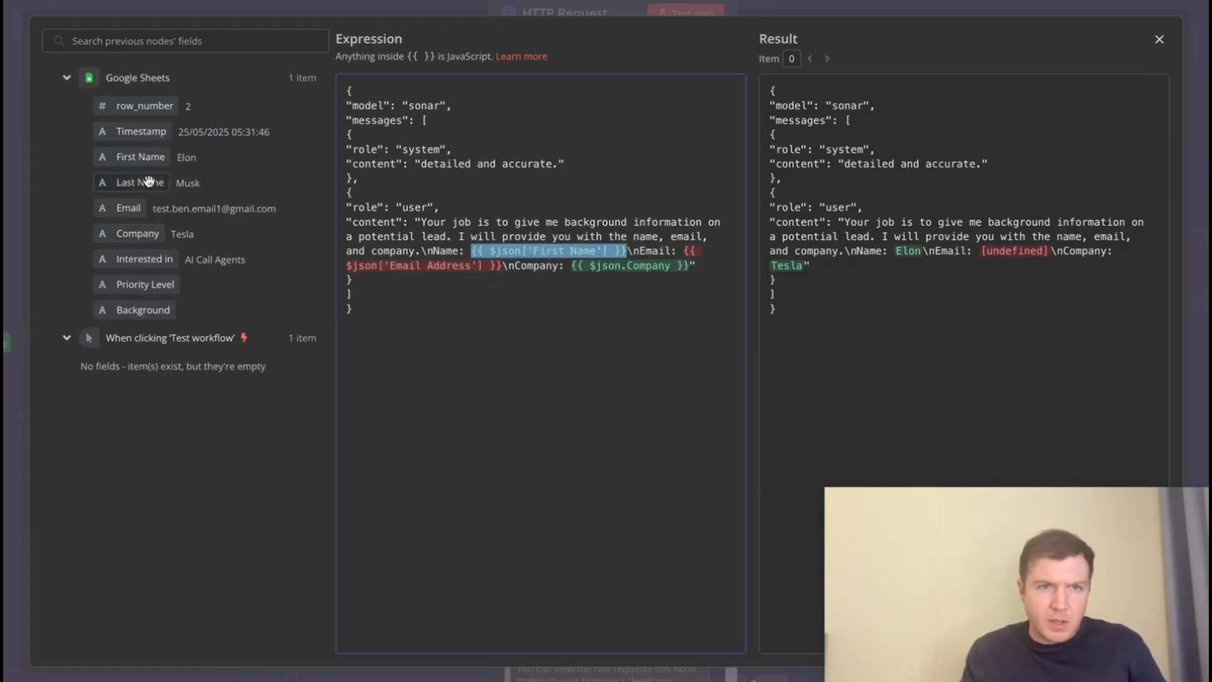
{"action": "left_click_drag", "start_coordinate": [140, 183], "coordinate": [626, 252]}
Step: Replace the undefined Email Address expression in the user prompt with the Google Sheets Email field
{"action": "left_click_drag", "start_coordinate": [460, 265], "coordinate": [631, 265]}
{"action": "key", "text": "BackSpace"}
{"action": "left_click_drag", "start_coordinate": [126, 208], "coordinate": [461, 266]}
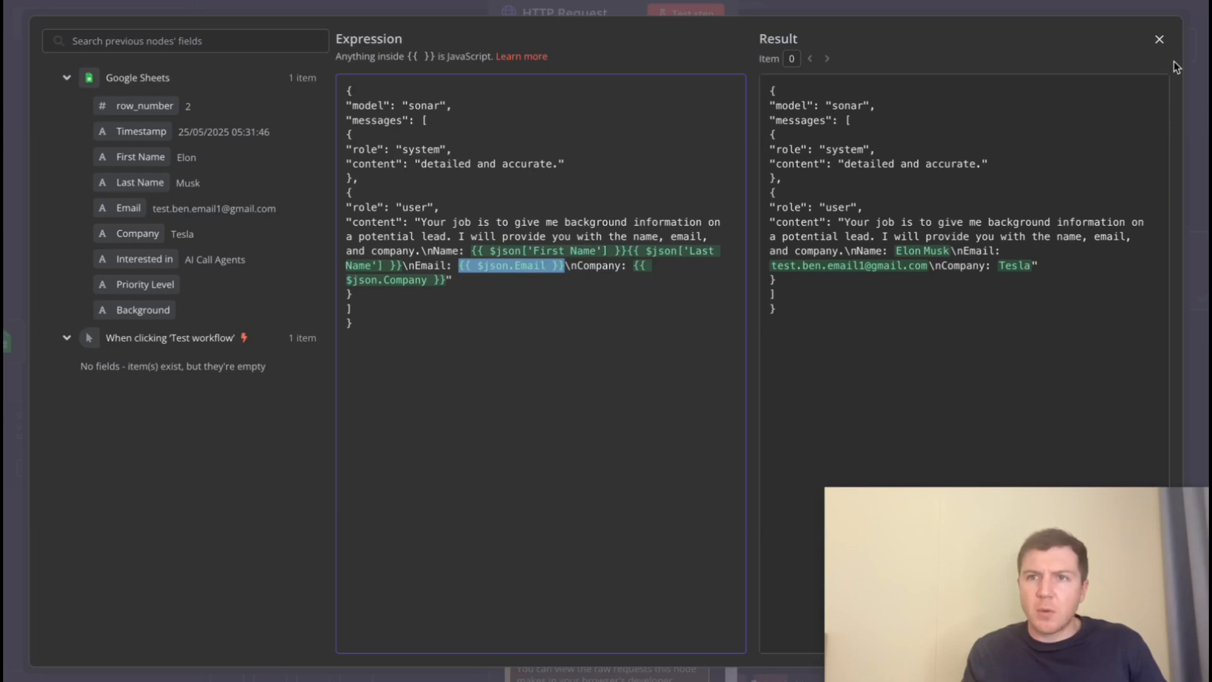
Step: Close the expression editor, test the HTTP Request step, and return to the workflow canvas
{"action": "left_click", "coordinate": [1159, 40]}
{"action": "left_click", "coordinate": [685, 14]}
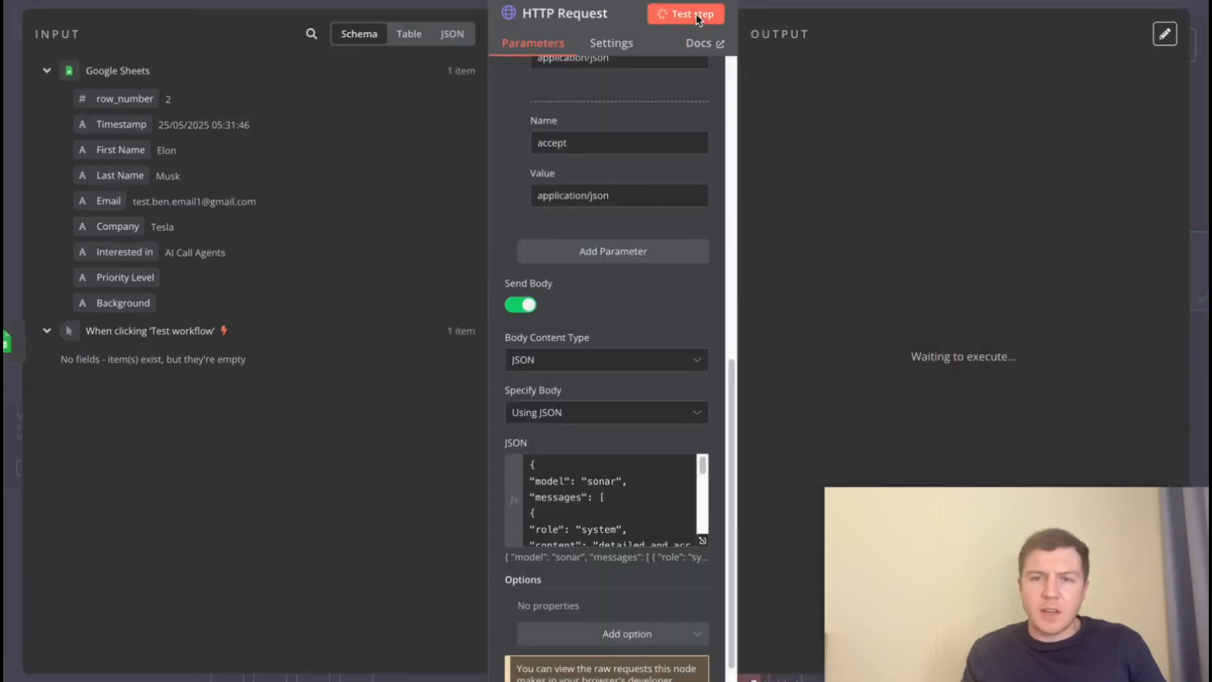
{"action": "left_click_drag", "start_coordinate": [934, 525], "coordinate": [533, 541]}
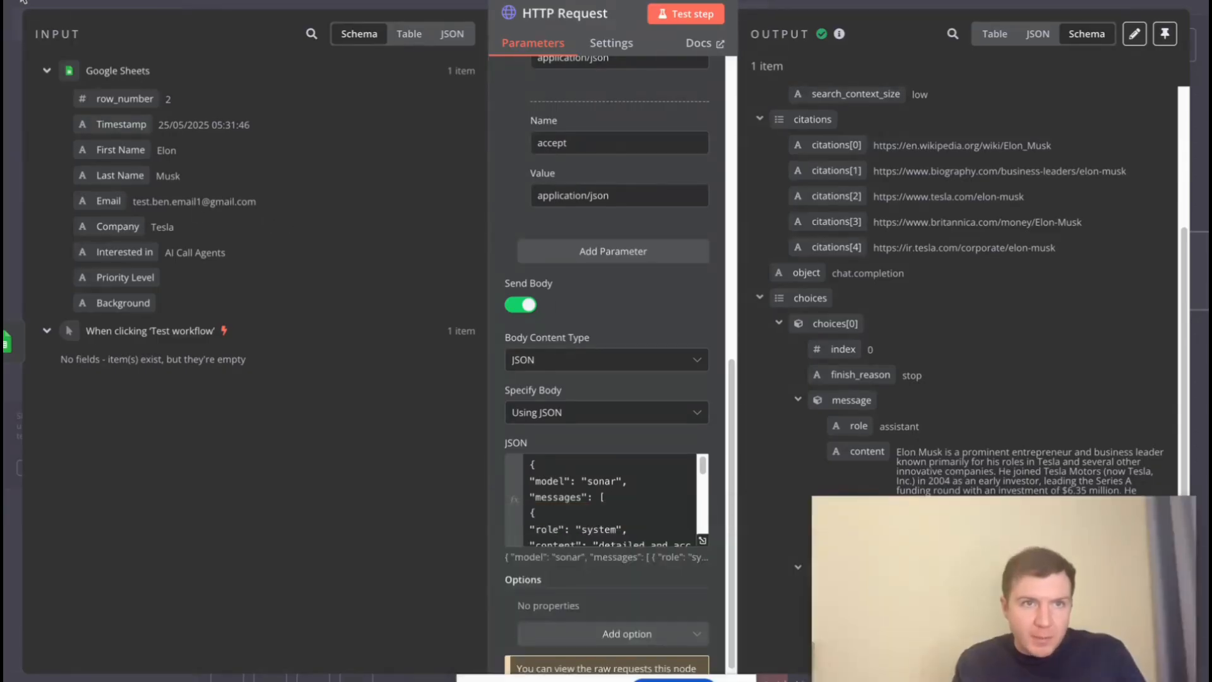
{"action": "key", "text": "Escape"}
Step: Reposition the HTTP Request node below Google Sheets and connect a Google Sheets "Update row in sheet" node to its output
{"action": "left_click_drag", "start_coordinate": [771, 454], "coordinate": [595, 422]}
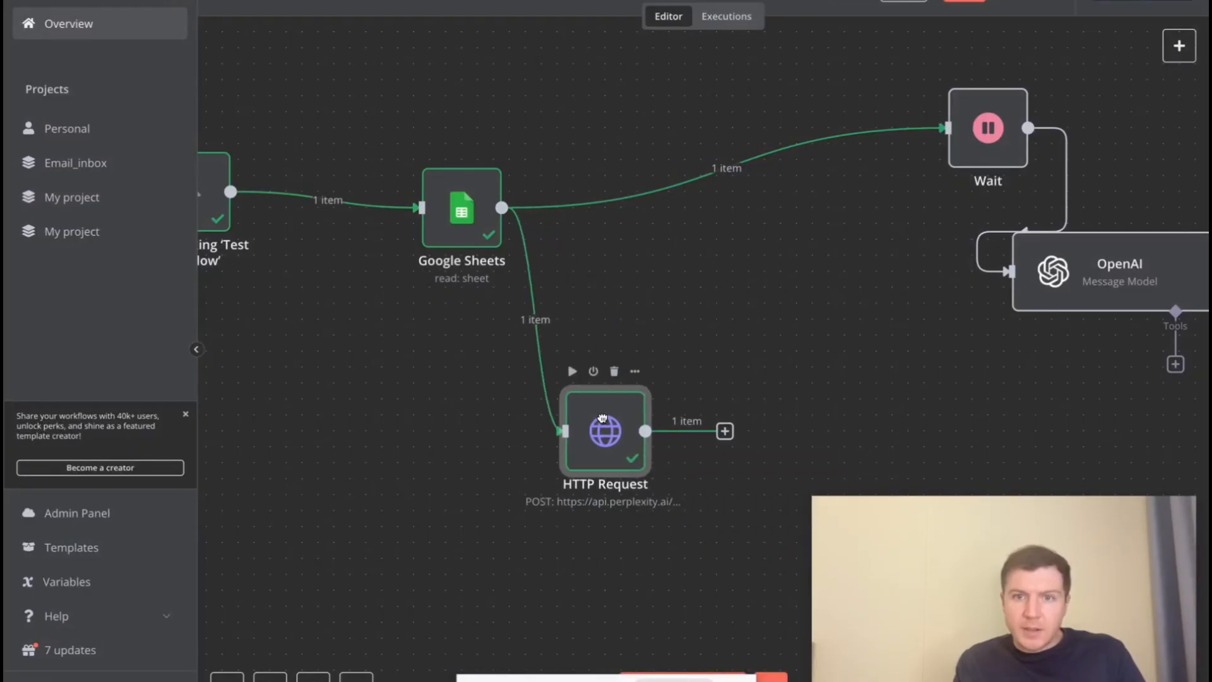
{"action": "left_click", "coordinate": [724, 431]}
{"action": "type", "text": "googl"}
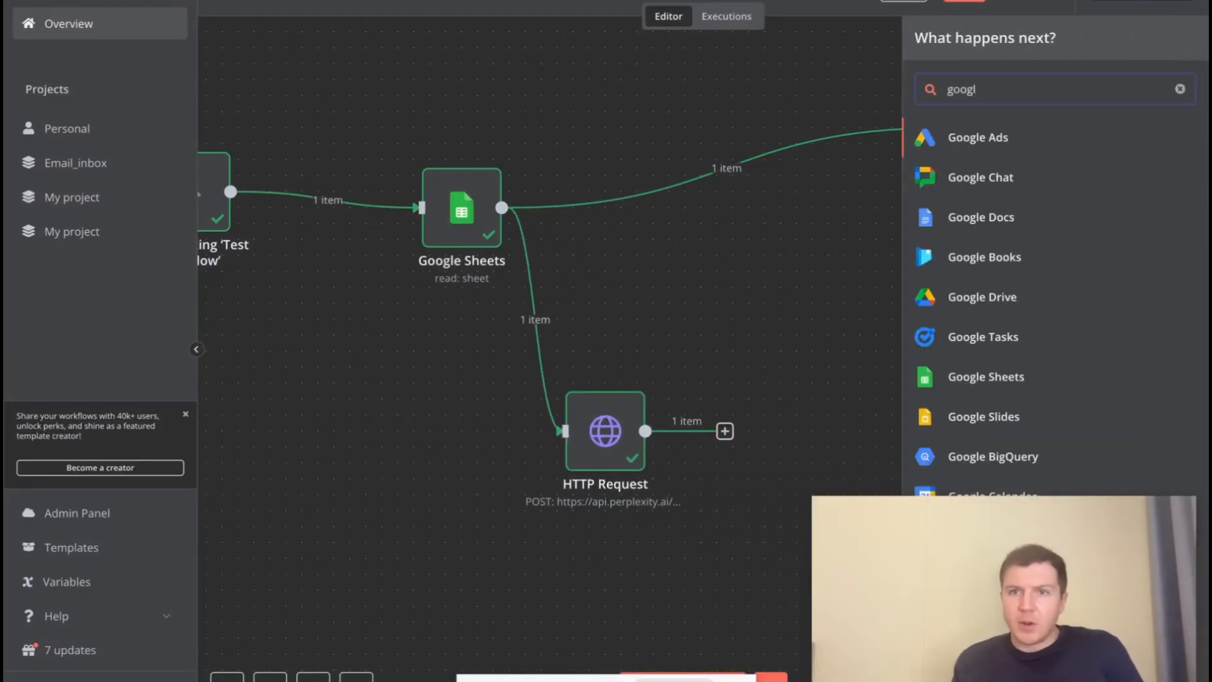
{"action": "left_click", "coordinate": [991, 380]}
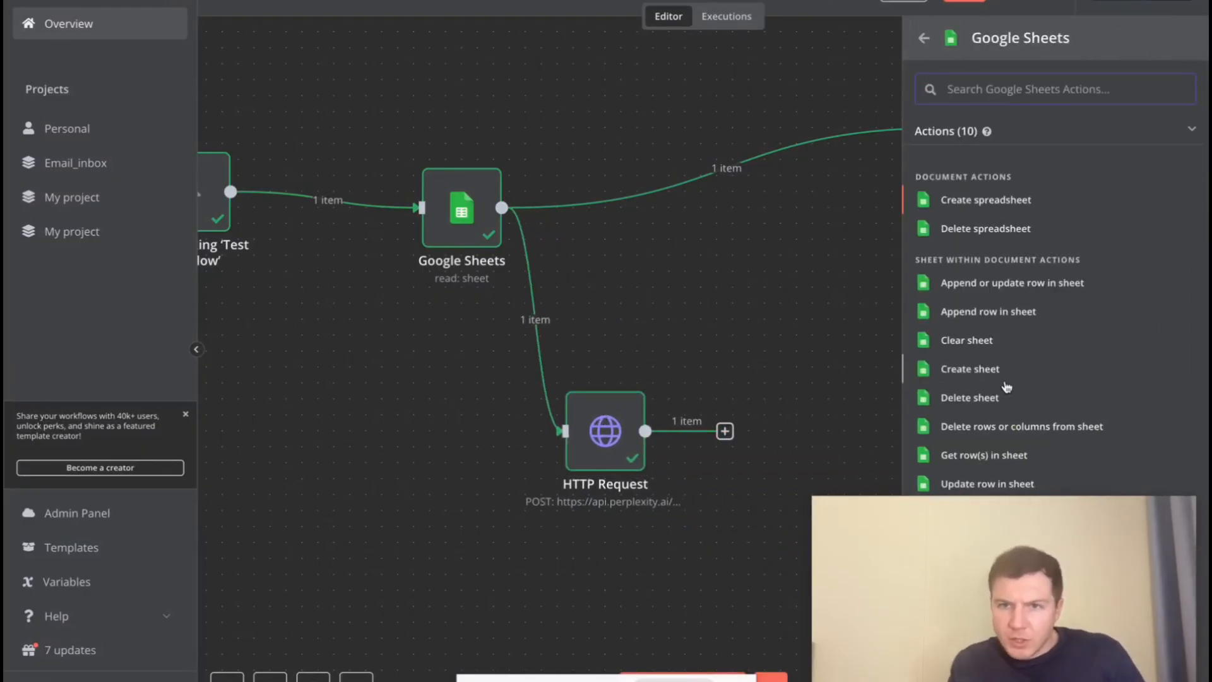
{"action": "left_click", "coordinate": [996, 484]}
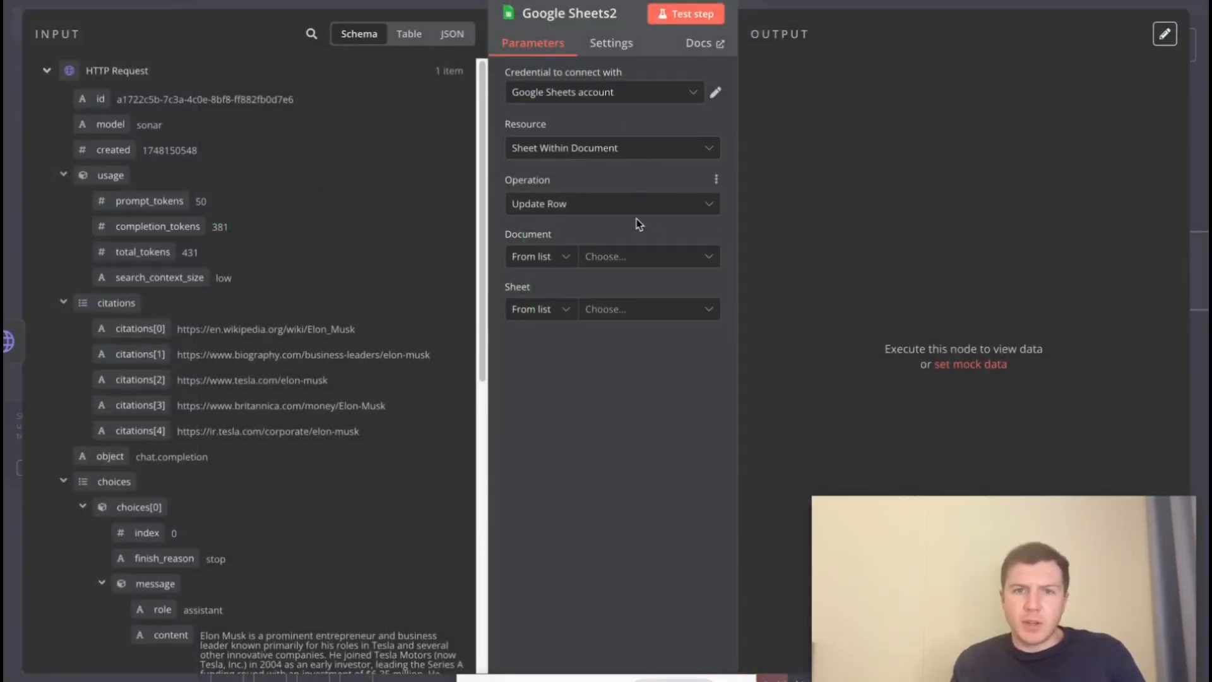
Step: Point the update node at the Form responses 1 sheet of Demo Lead CRM and match rows on the Email column
{"action": "left_click", "coordinate": [633, 258]}
{"action": "left_click", "coordinate": [555, 325]}
{"action": "left_click", "coordinate": [620, 310]}
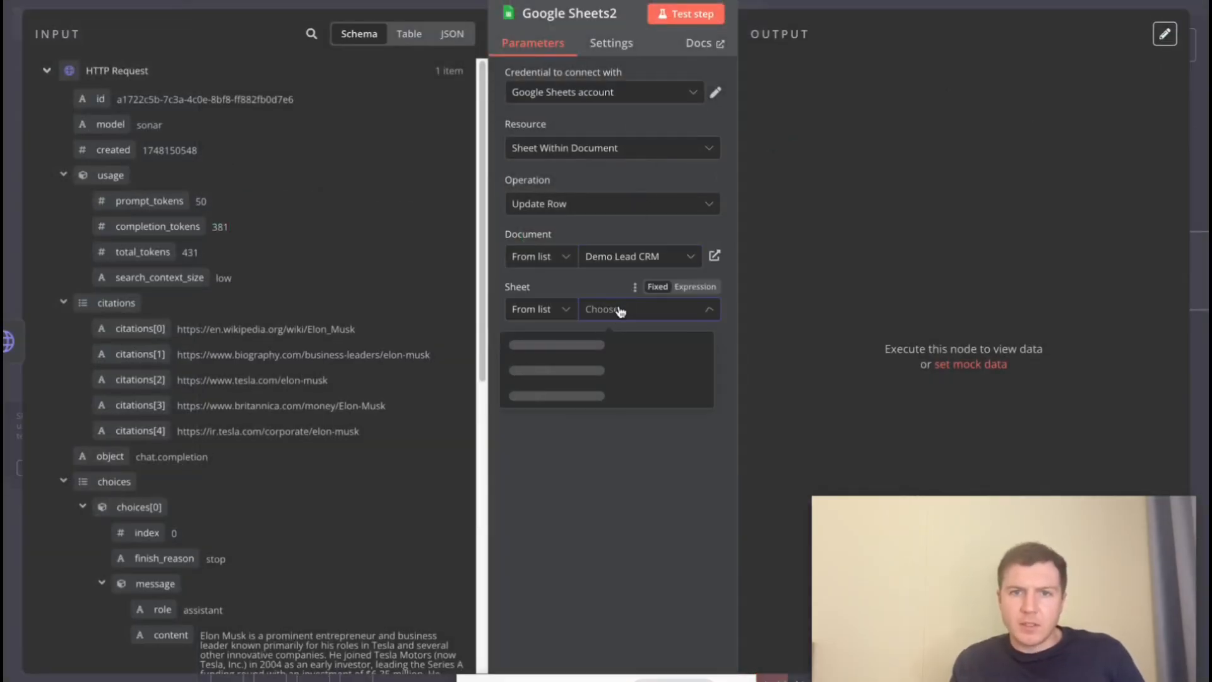
{"action": "left_click", "coordinate": [591, 345]}
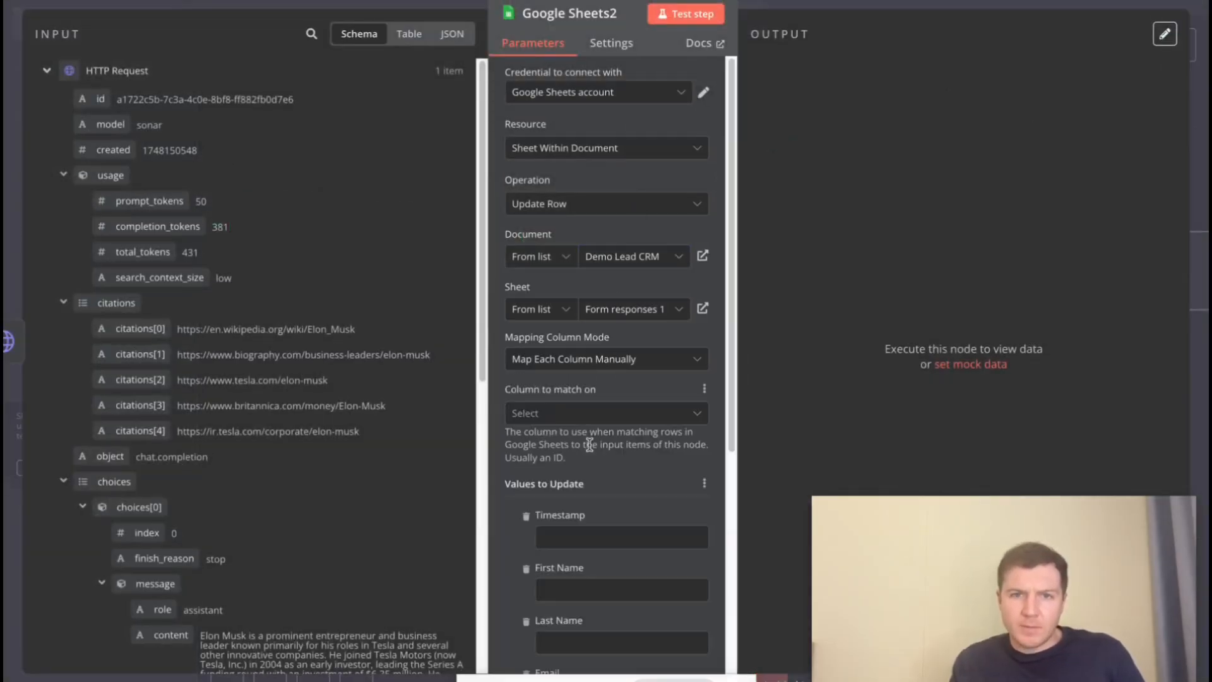
{"action": "scroll", "coordinate": [592, 366], "scroll_direction": "down", "scroll_amount": 1}
{"action": "left_click", "coordinate": [592, 337]}
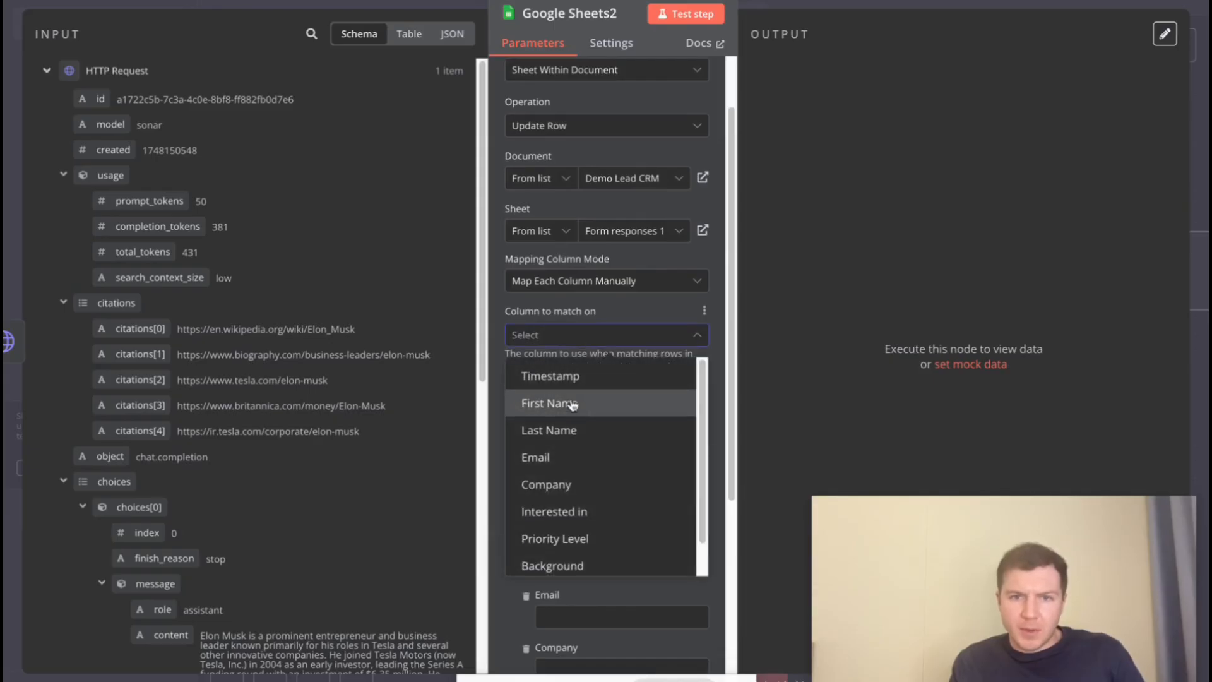
{"action": "left_click", "coordinate": [571, 460]}
Step: Remove Timestamp, First Name, Last Name, Company, Interested in and Priority Level from the values to update
{"action": "scroll", "coordinate": [579, 419], "scroll_direction": "down", "scroll_amount": 1}
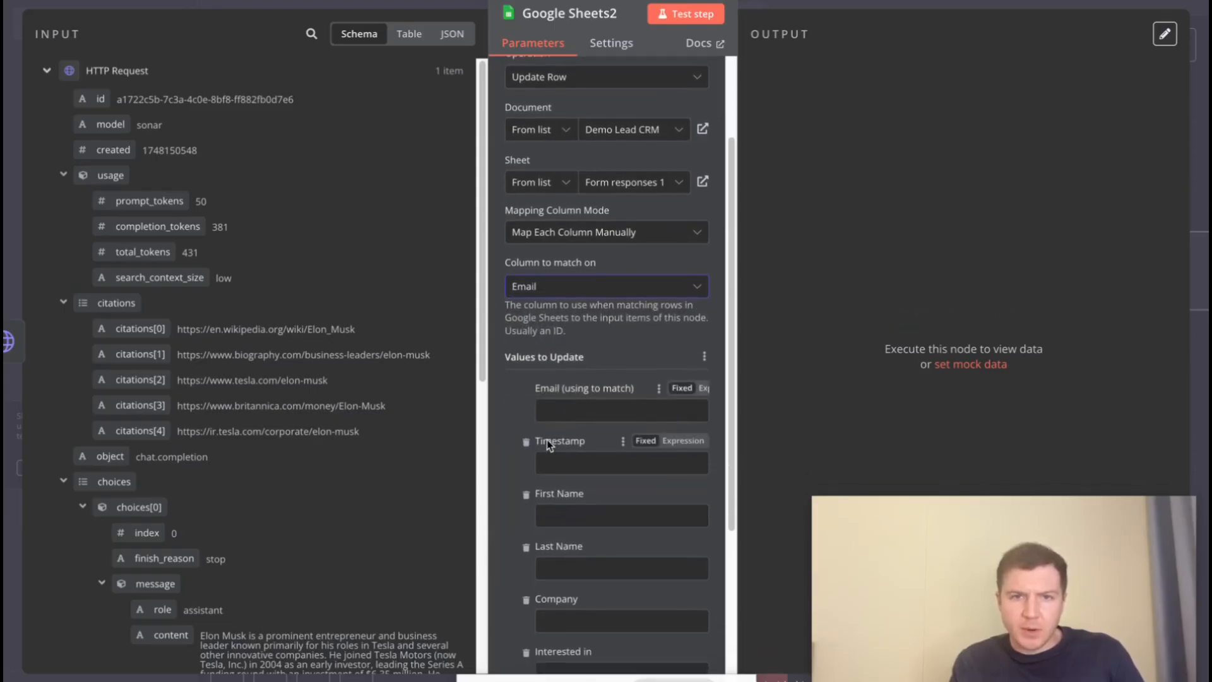
{"action": "left_click", "coordinate": [527, 442]}
{"action": "left_click", "coordinate": [526, 443]}
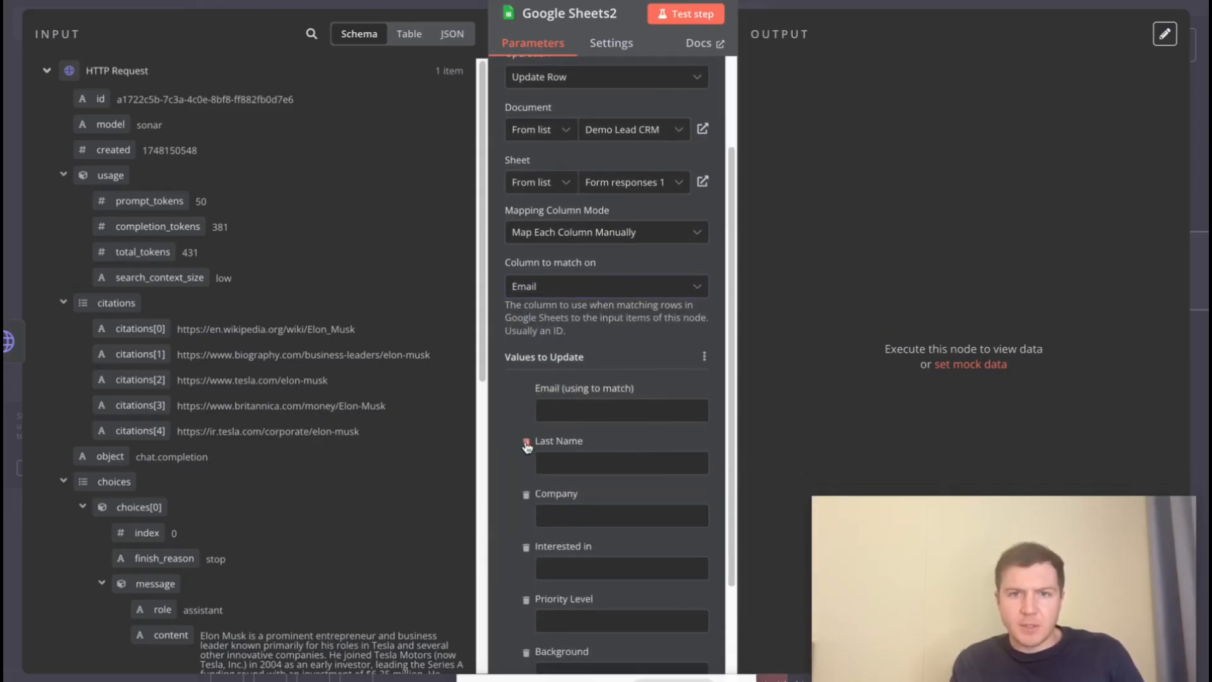
{"action": "left_click", "coordinate": [527, 443]}
{"action": "left_click", "coordinate": [526, 444]}
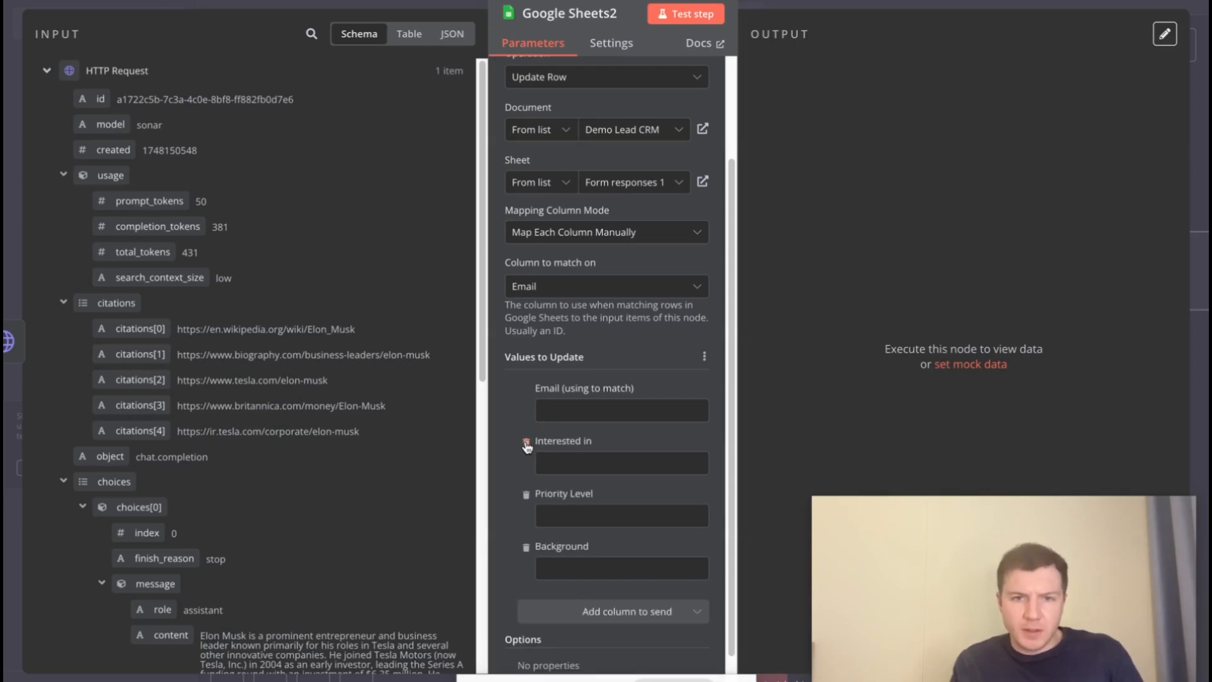
{"action": "left_click", "coordinate": [526, 443]}
{"action": "left_click", "coordinate": [525, 444]}
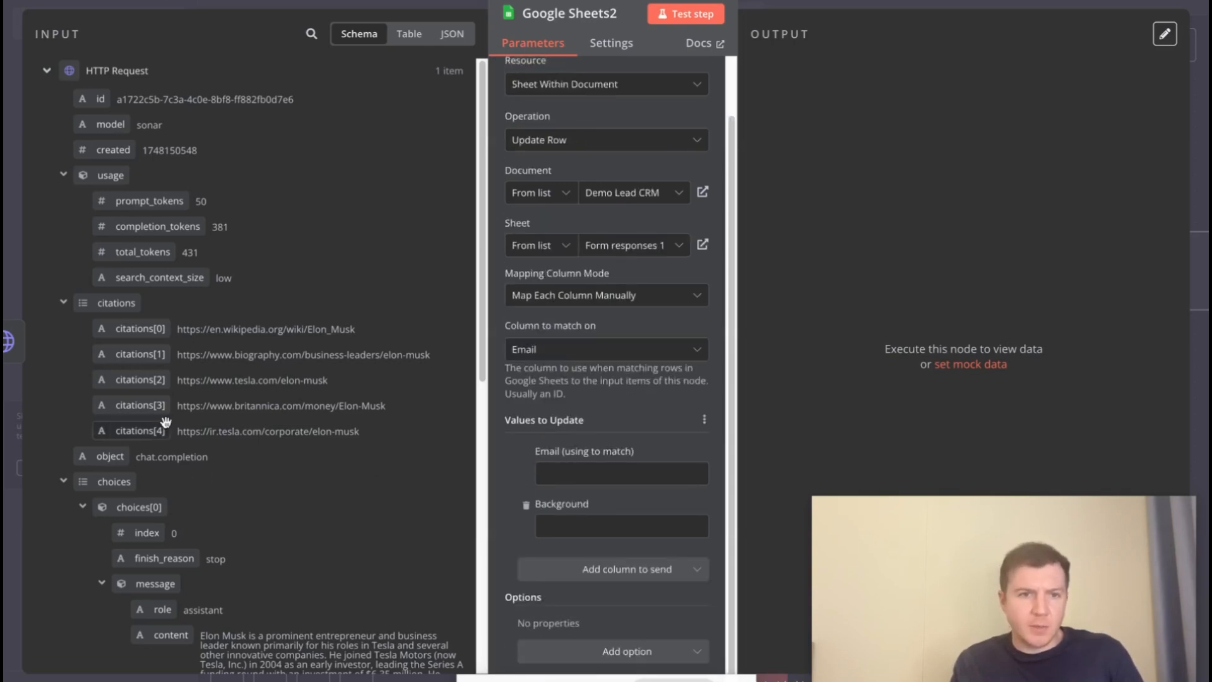
Step: Map Background to the HTTP response's message content and Email to the Google Sheets Email field, and test the step
{"action": "scroll", "coordinate": [171, 379], "scroll_direction": "down", "scroll_amount": 6}
{"action": "left_click_drag", "start_coordinate": [167, 246], "coordinate": [589, 533]}
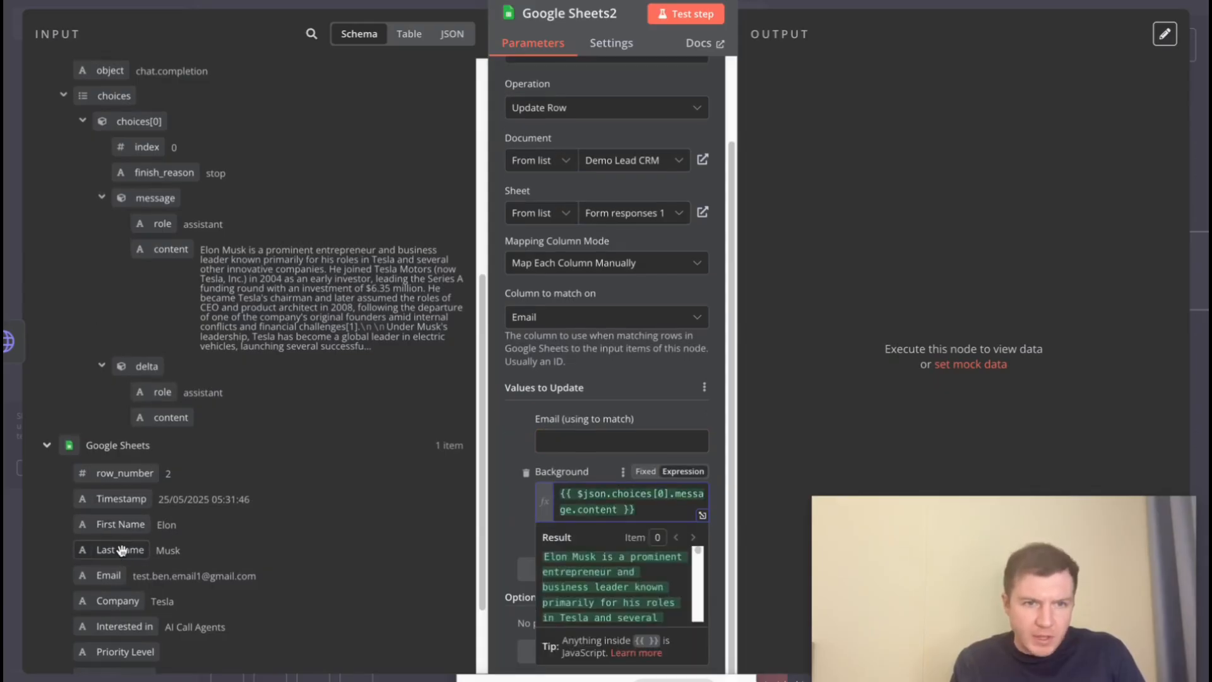
{"action": "left_click_drag", "start_coordinate": [111, 581], "coordinate": [584, 450]}
{"action": "left_click", "coordinate": [688, 14]}
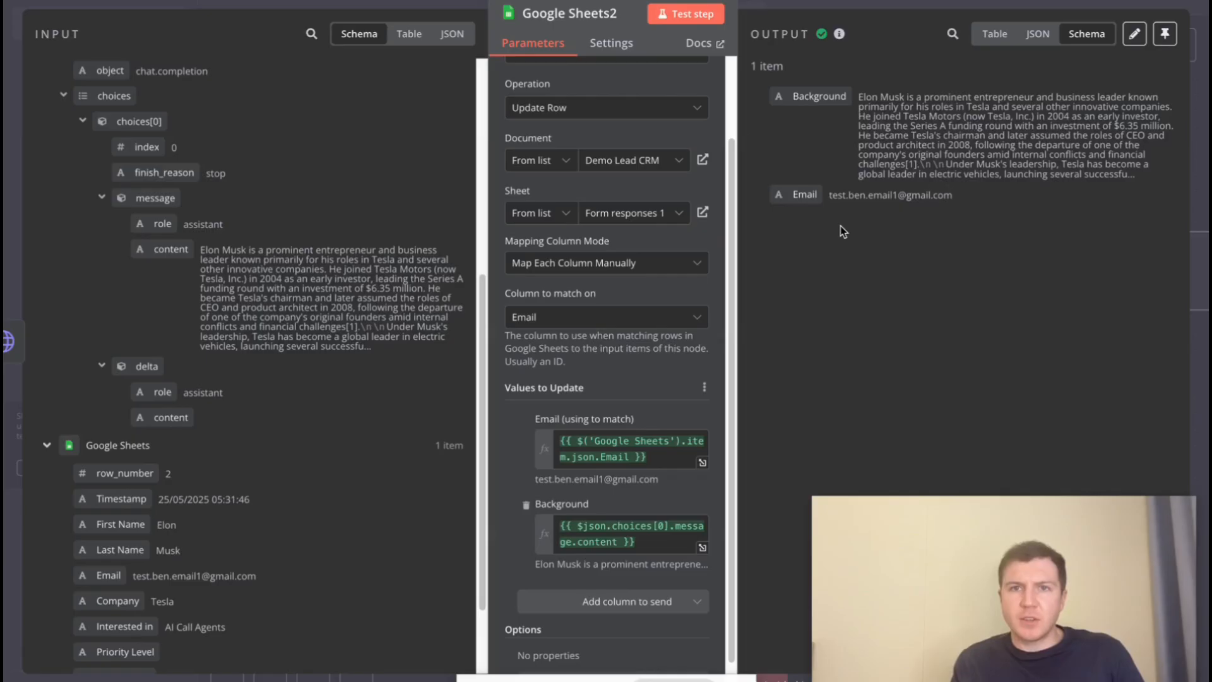
Step: Switch to the Demo Lead CRM spreadsheet, reload it, inspect the lead's full Background text, and return to the n8n workflow
{"action": "mouse_move", "coordinate": [505, 1]}
{"action": "left_click", "coordinate": [505, 1]}
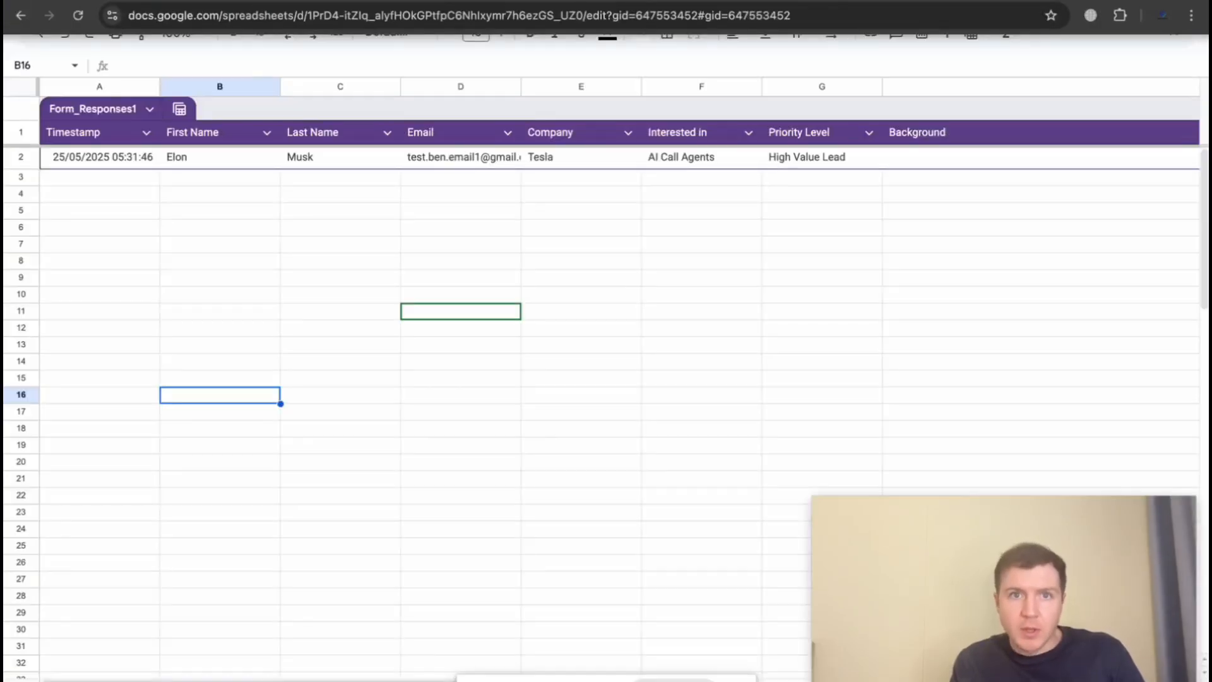
{"action": "left_click", "coordinate": [78, 16]}
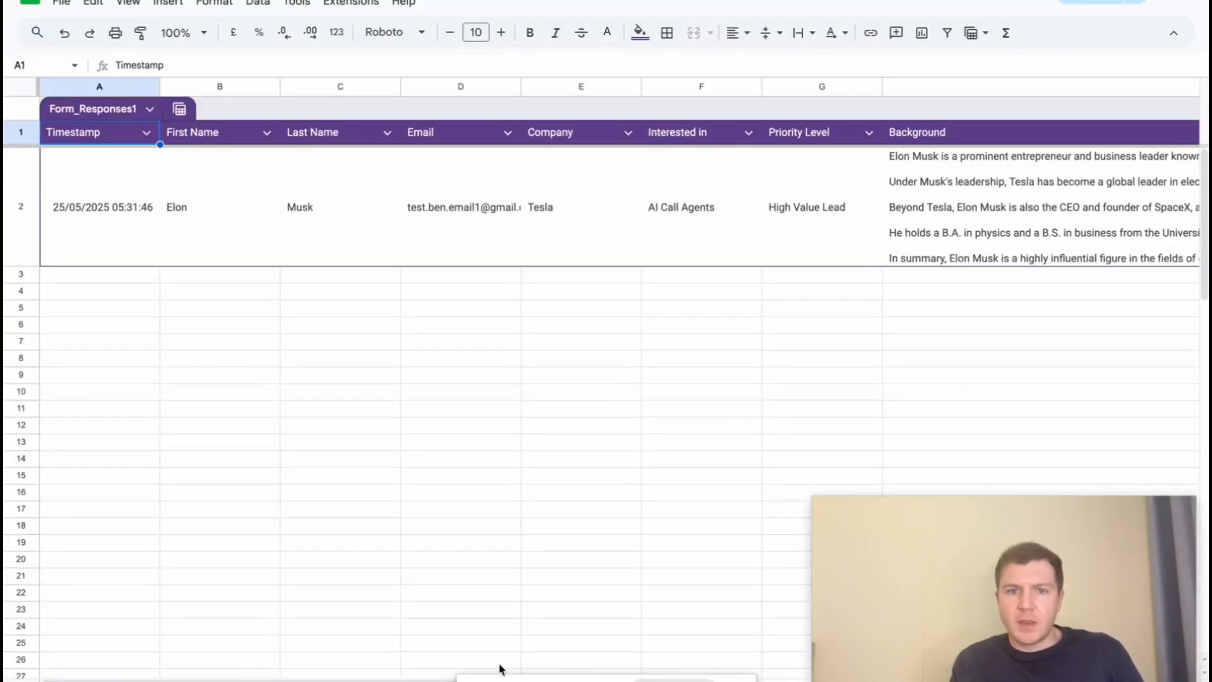
{"action": "left_click_drag", "start_coordinate": [188, 676], "coordinate": [467, 652]}
{"action": "double_click", "coordinate": [515, 167]}
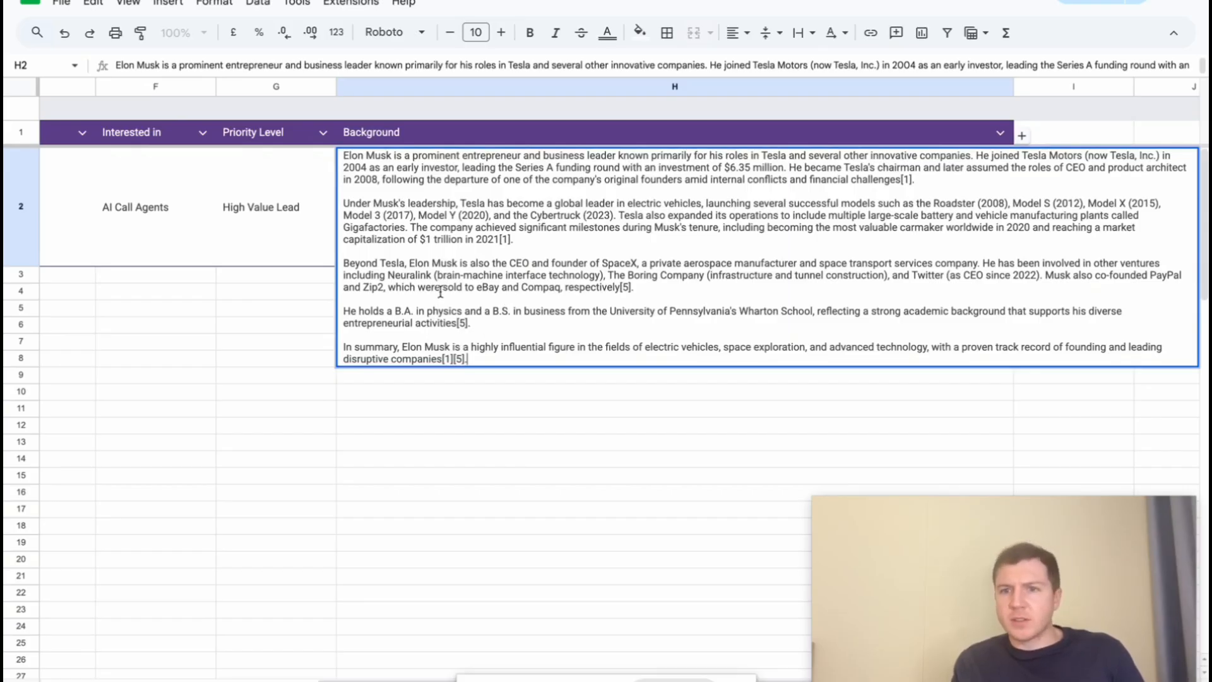
{"action": "left_click", "coordinate": [446, 509]}
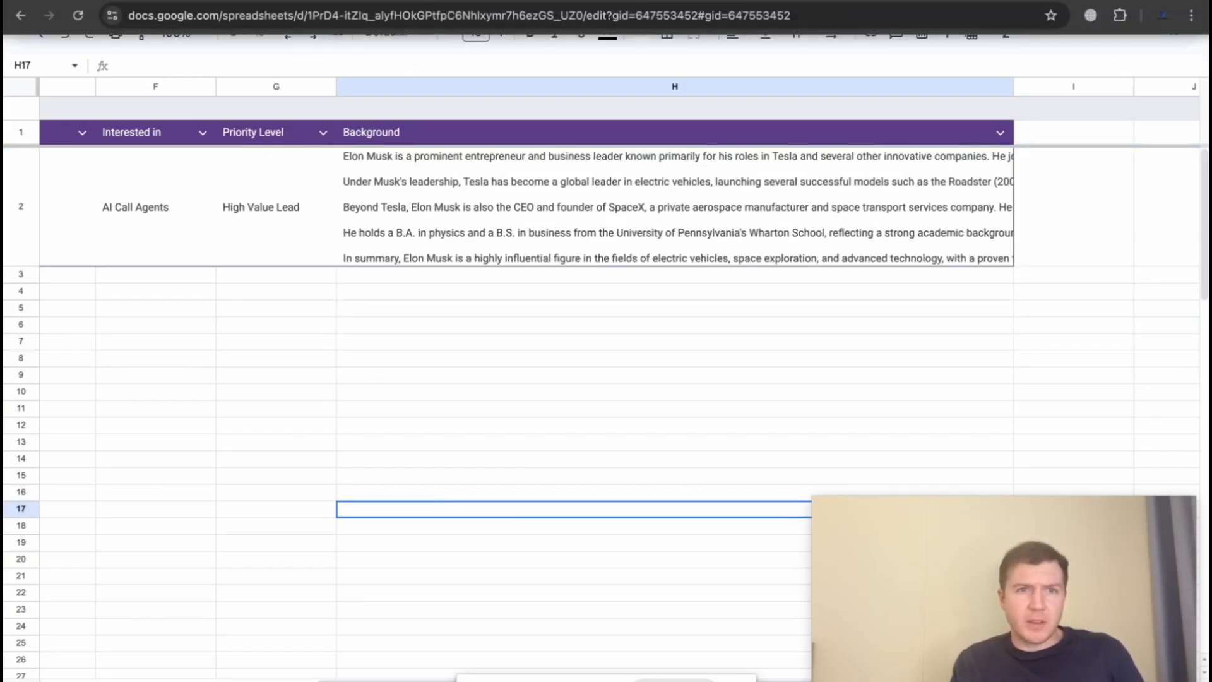
{"action": "left_click", "coordinate": [29, 2]}
{"action": "key", "text": "Escape"}
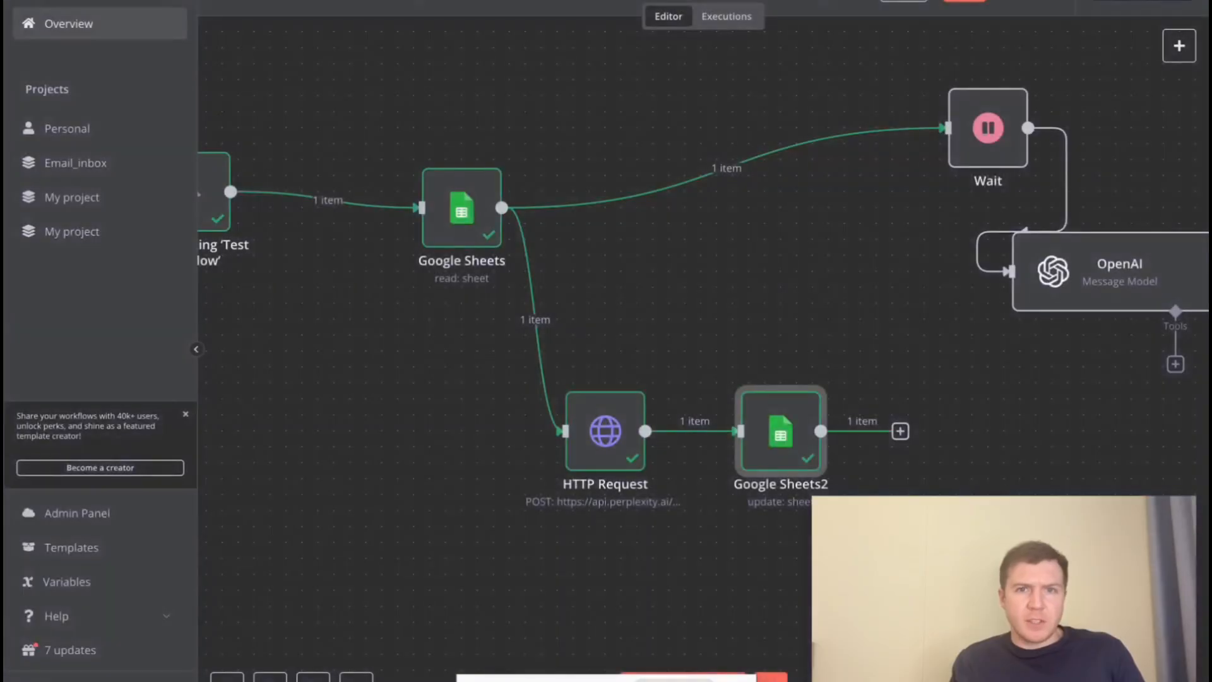
Step: Move the Slack node slightly higher so it lines up beneath the Gmail node
{"action": "left_click", "coordinate": [227, 678]}
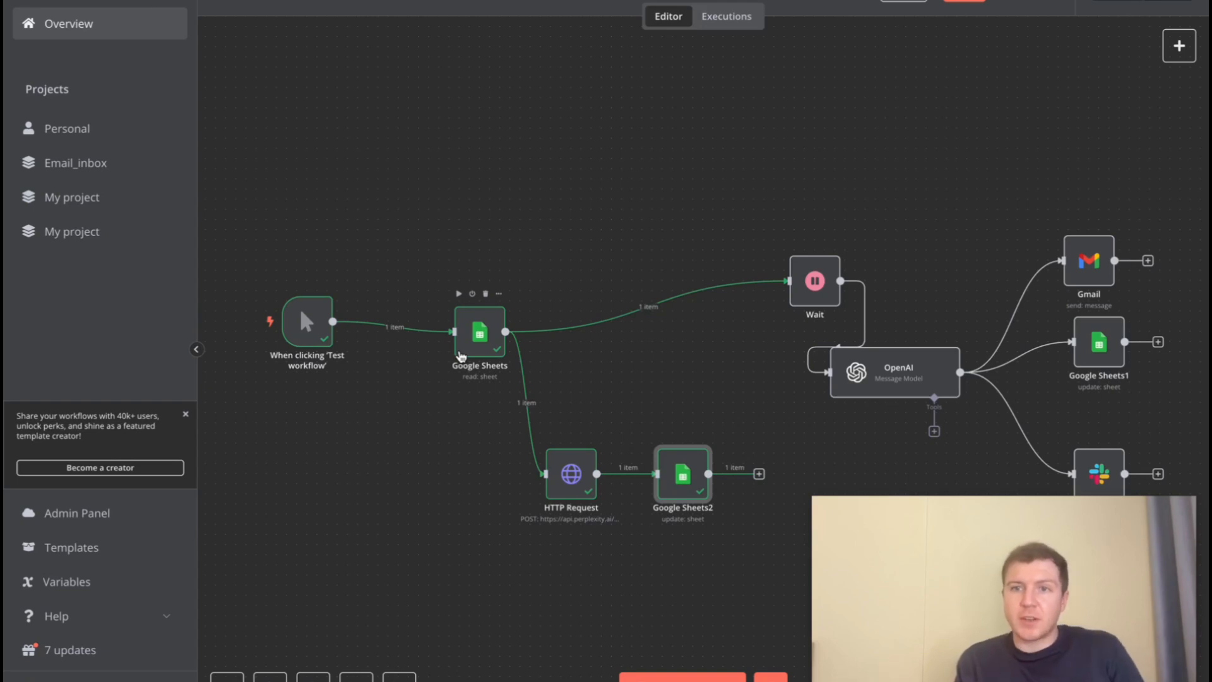
{"action": "left_click", "coordinate": [1092, 480]}
{"action": "left_click_drag", "start_coordinate": [1092, 480], "coordinate": [1087, 445]}
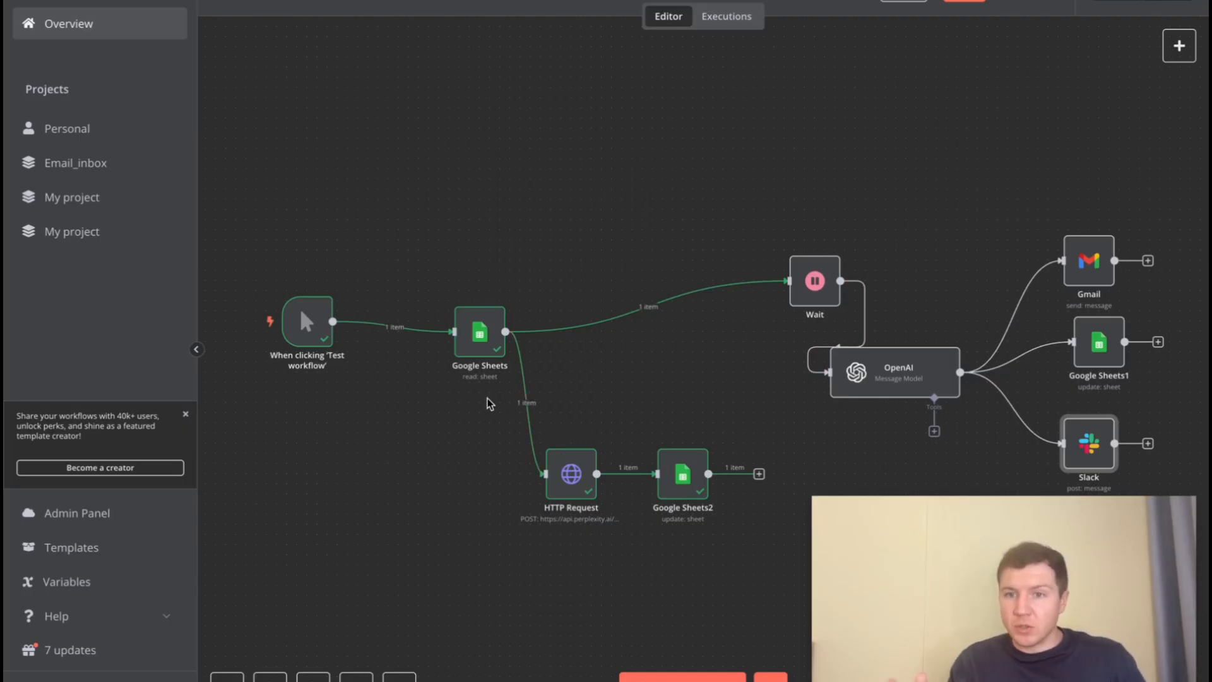
{"action": "mouse_move", "coordinate": [303, 318]}
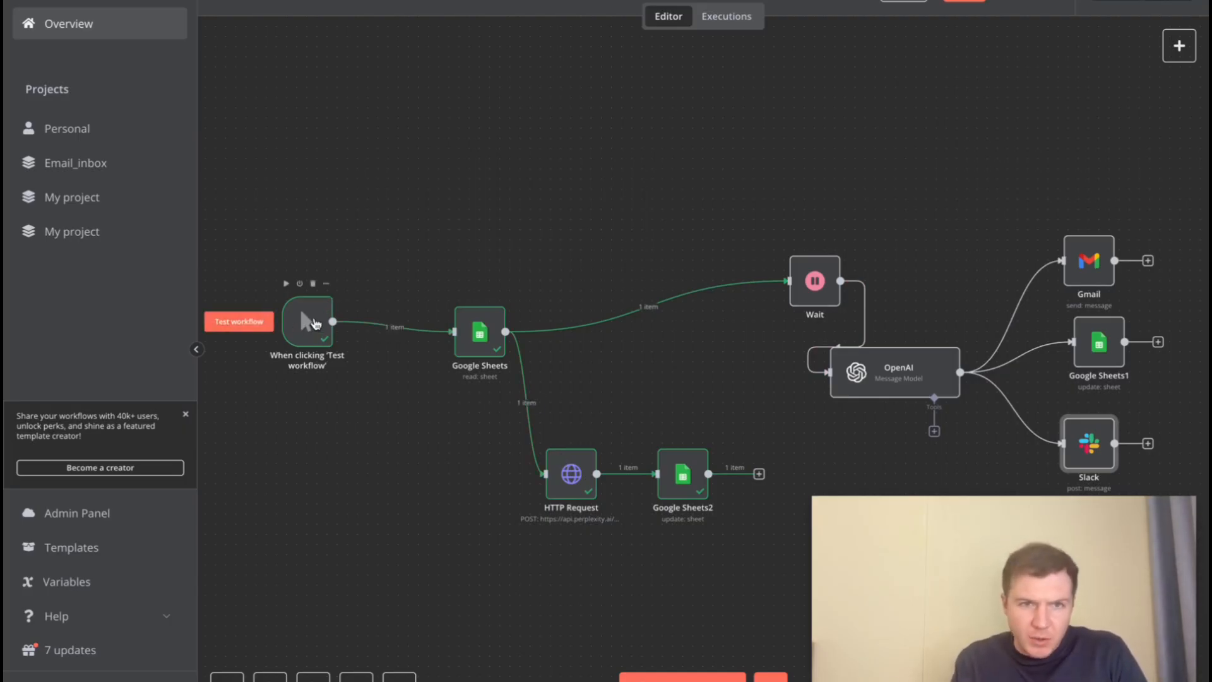
{"action": "scroll", "coordinate": [309, 312], "scroll_direction": "up", "scroll_amount": 4}
{"action": "left_click", "coordinate": [314, 396]}
{"action": "double_click", "coordinate": [699, 307]}
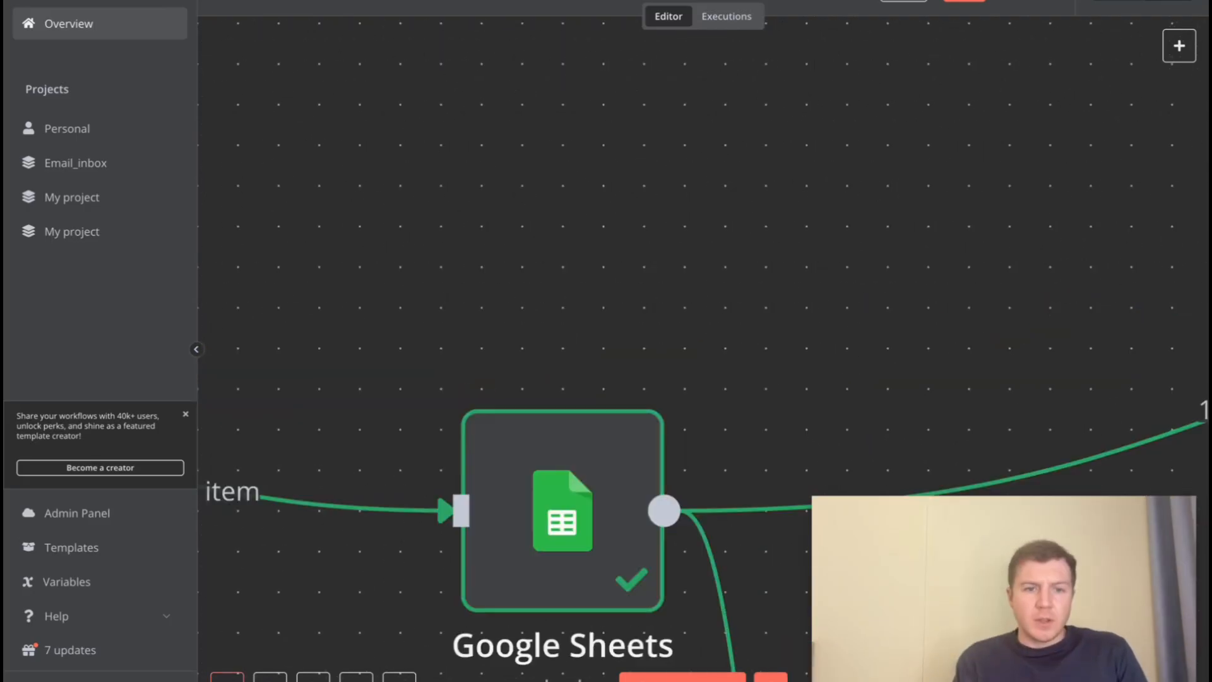
{"action": "left_click", "coordinate": [227, 678]}
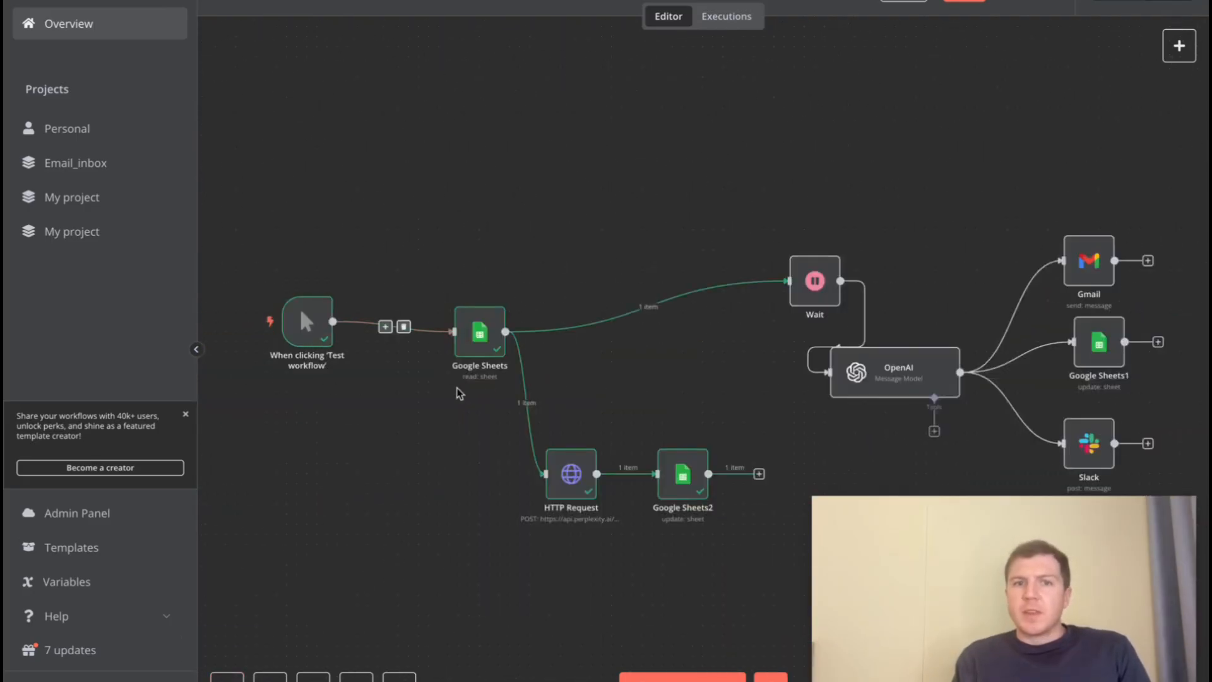
Step: Add a Google Sheets Trigger node that fires on Row Added or Updated
{"action": "left_click", "coordinate": [1178, 46]}
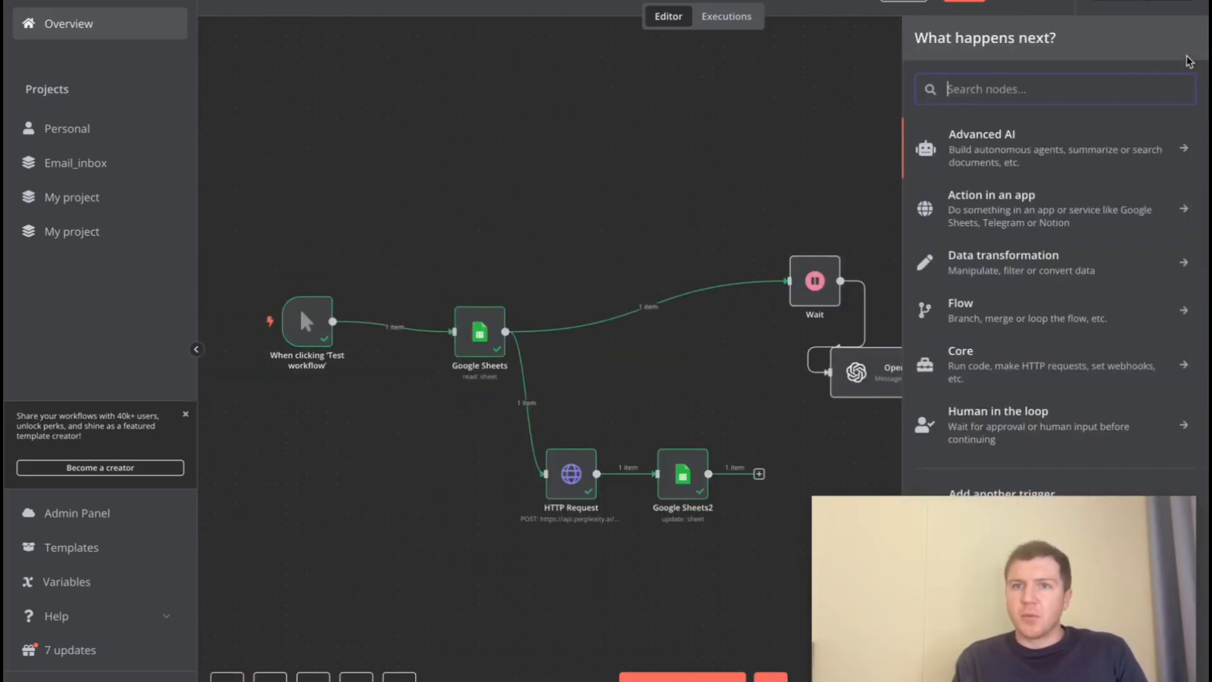
{"action": "type", "text": "goo"}
{"action": "left_click", "coordinate": [1010, 377]}
{"action": "left_click_drag", "start_coordinate": [1063, 540], "coordinate": [541, 576]}
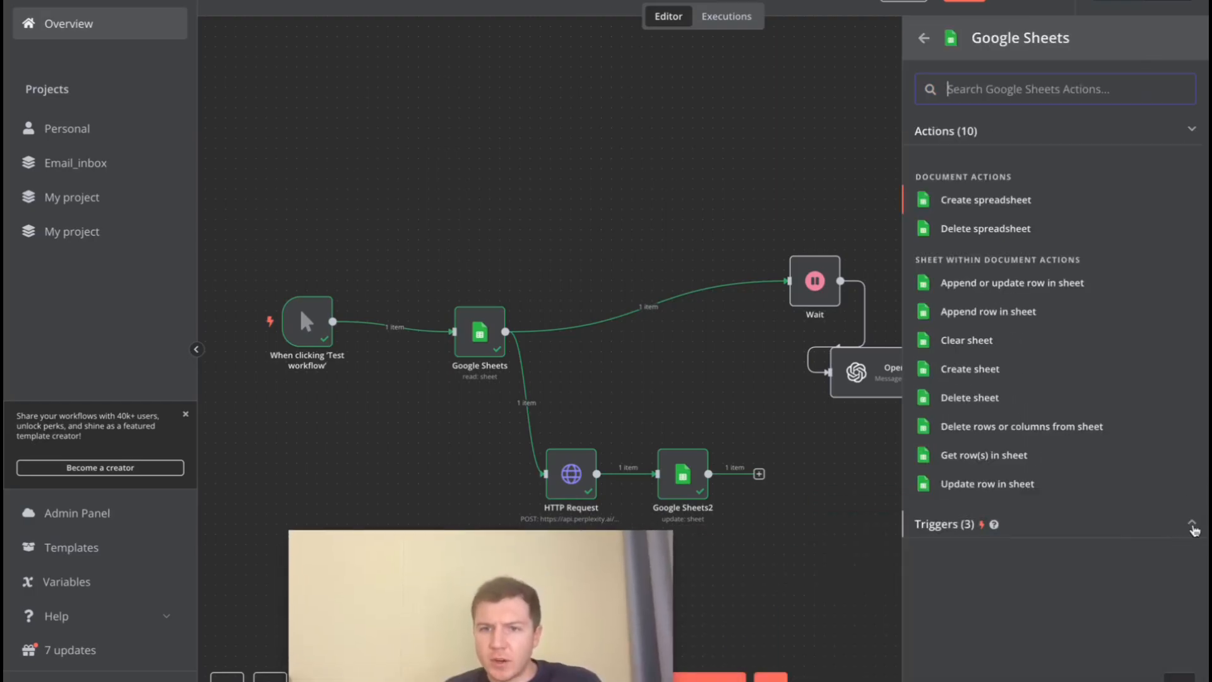
{"action": "left_click", "coordinate": [1191, 522]}
{"action": "left_click", "coordinate": [1039, 611]}
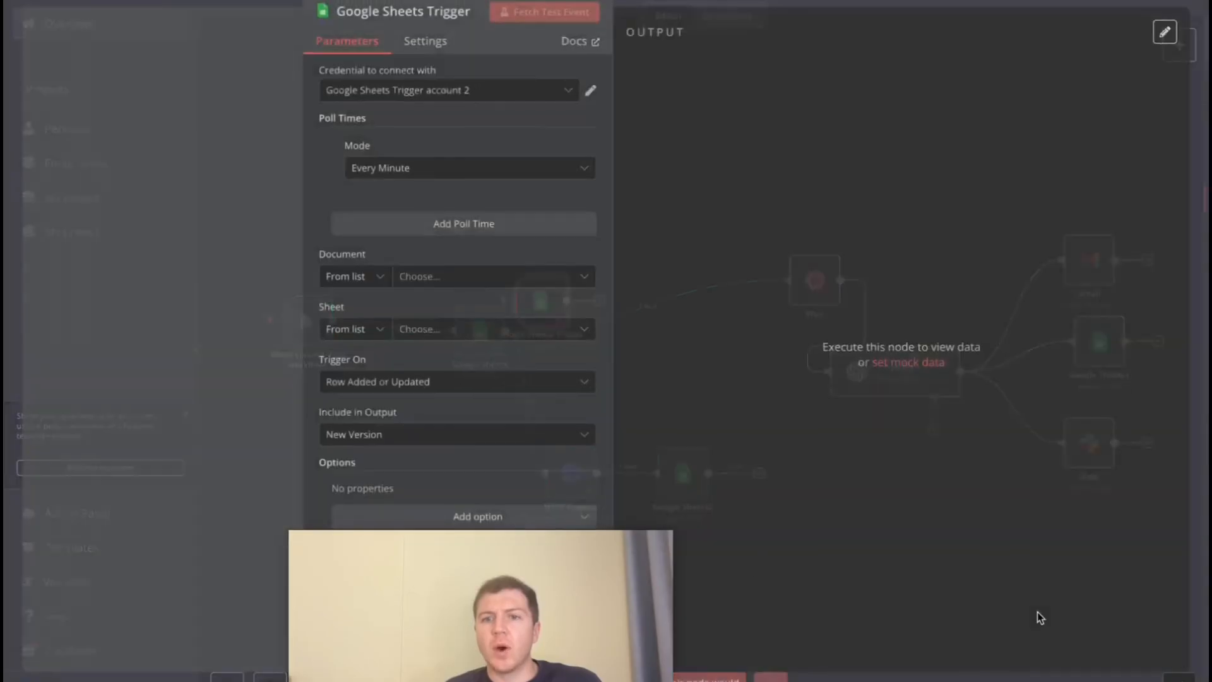
{"action": "left_click_drag", "start_coordinate": [473, 547], "coordinate": [963, 520]}
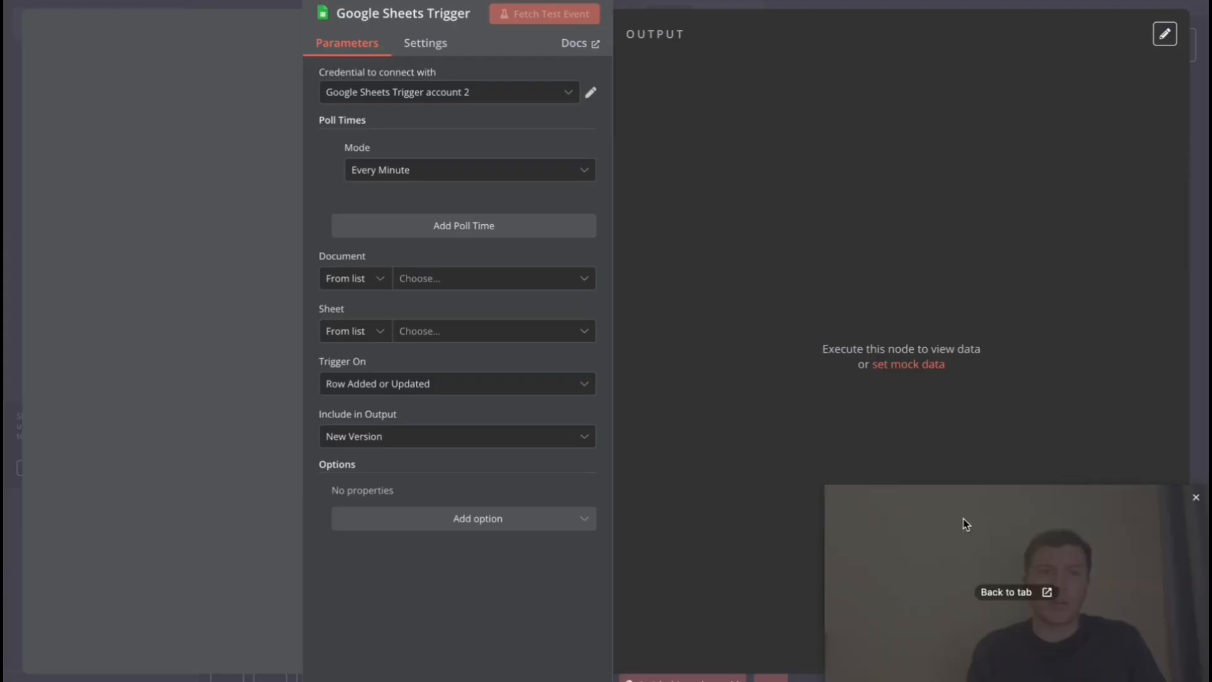
Step: Set the trigger to the Google Sheets Trigger account credential, the Demo Lead CRM document and the Form responses 1 sheet, and close its settings
{"action": "left_click", "coordinate": [459, 289]}
{"action": "left_click", "coordinate": [404, 346]}
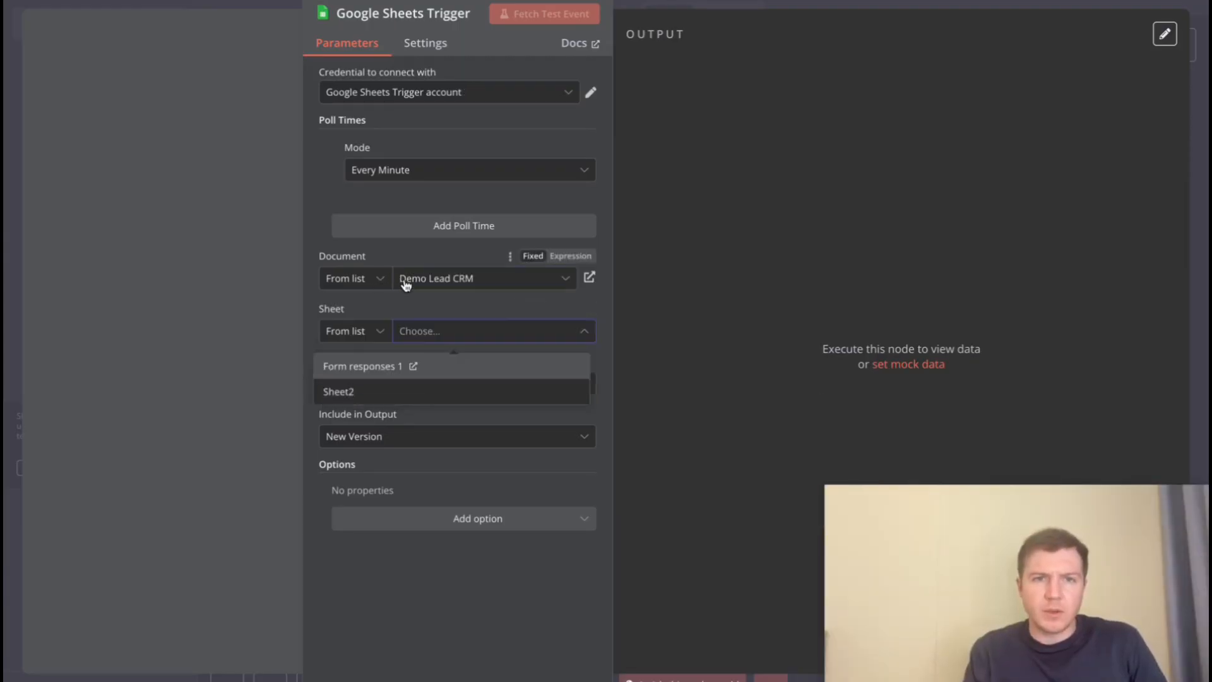
{"action": "left_click", "coordinate": [455, 331]}
{"action": "left_click", "coordinate": [395, 367]}
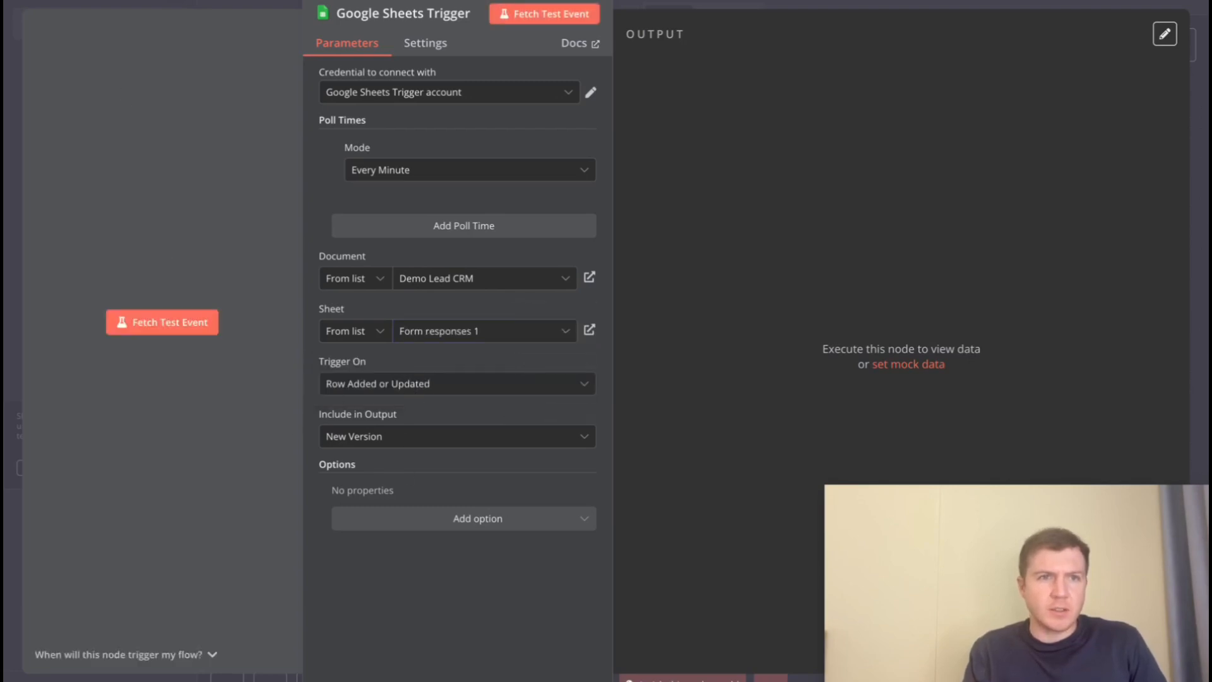
{"action": "key", "text": "Escape"}
Step: Place the Google Sheets Trigger above the manual trigger, try out a connection from its output, and delete the trigger node
{"action": "left_click_drag", "start_coordinate": [534, 305], "coordinate": [331, 207]}
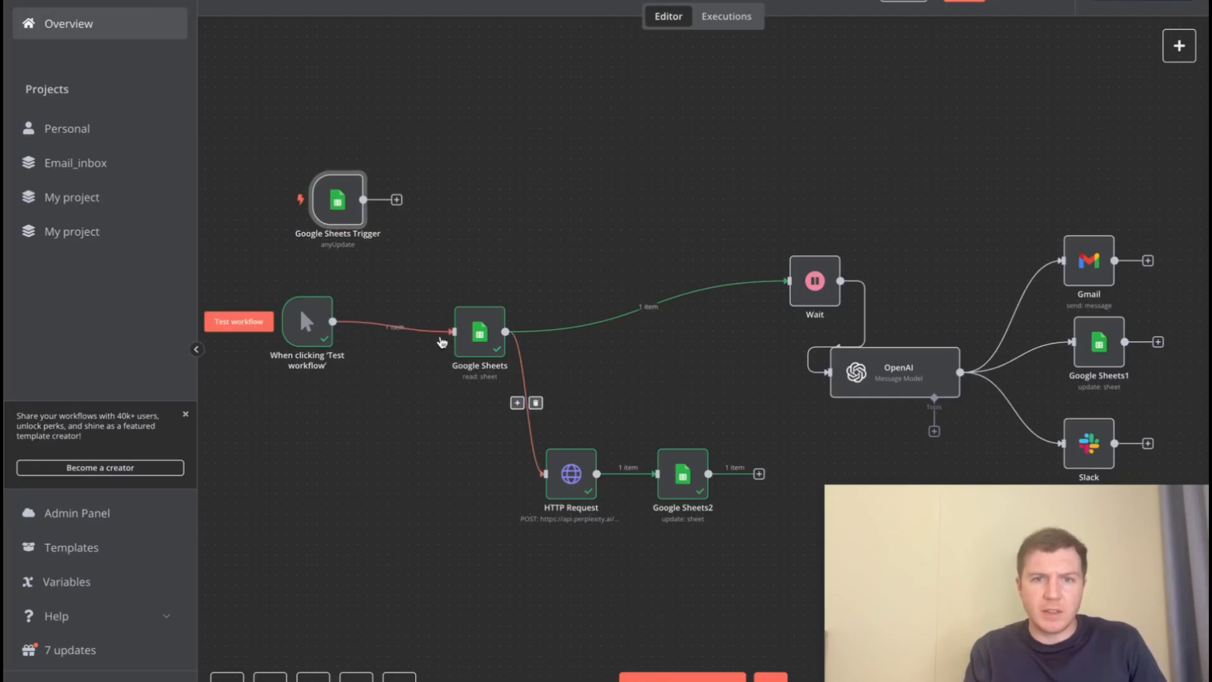
{"action": "left_click_drag", "start_coordinate": [395, 199], "coordinate": [503, 252]}
{"action": "left_click", "coordinate": [339, 215]}
{"action": "left_click", "coordinate": [343, 162]}
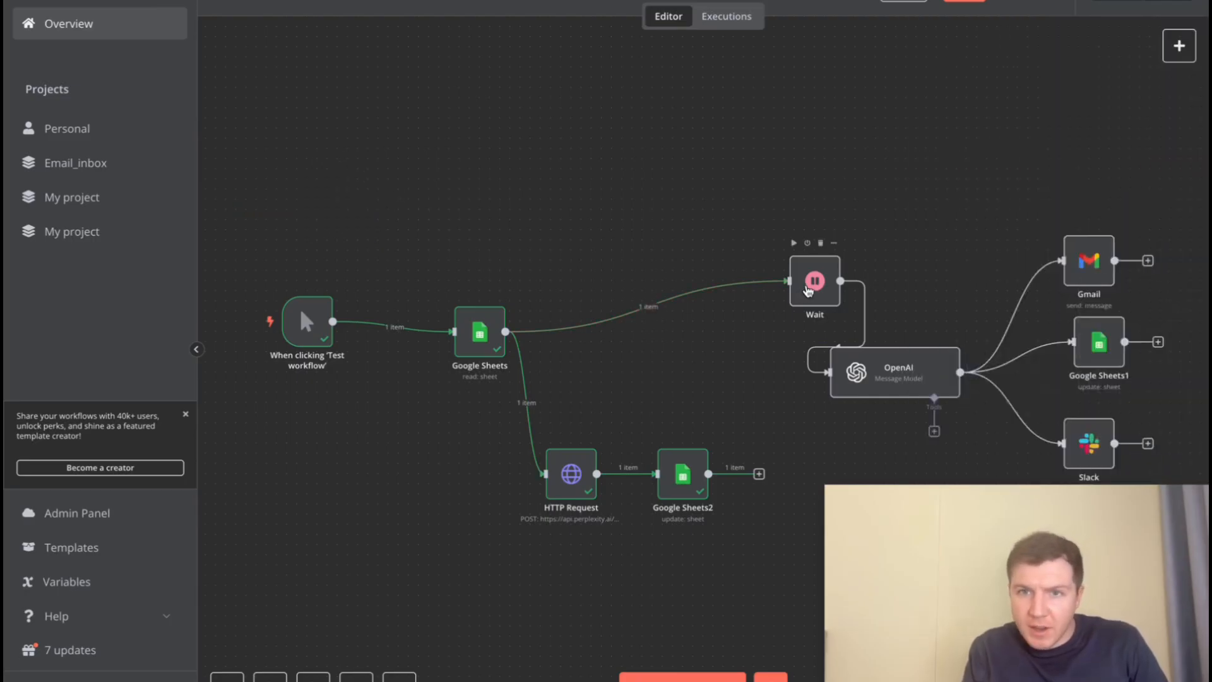
Step: Rearrange the upper branch, moving Wait and OpenAI up and closer to Google Sheets and stacking Gmail, Google Sheets1 and Slack evenly beside OpenAI
{"action": "left_click_drag", "start_coordinate": [810, 290], "coordinate": [598, 219]}
{"action": "left_click_drag", "start_coordinate": [895, 372], "coordinate": [804, 261]}
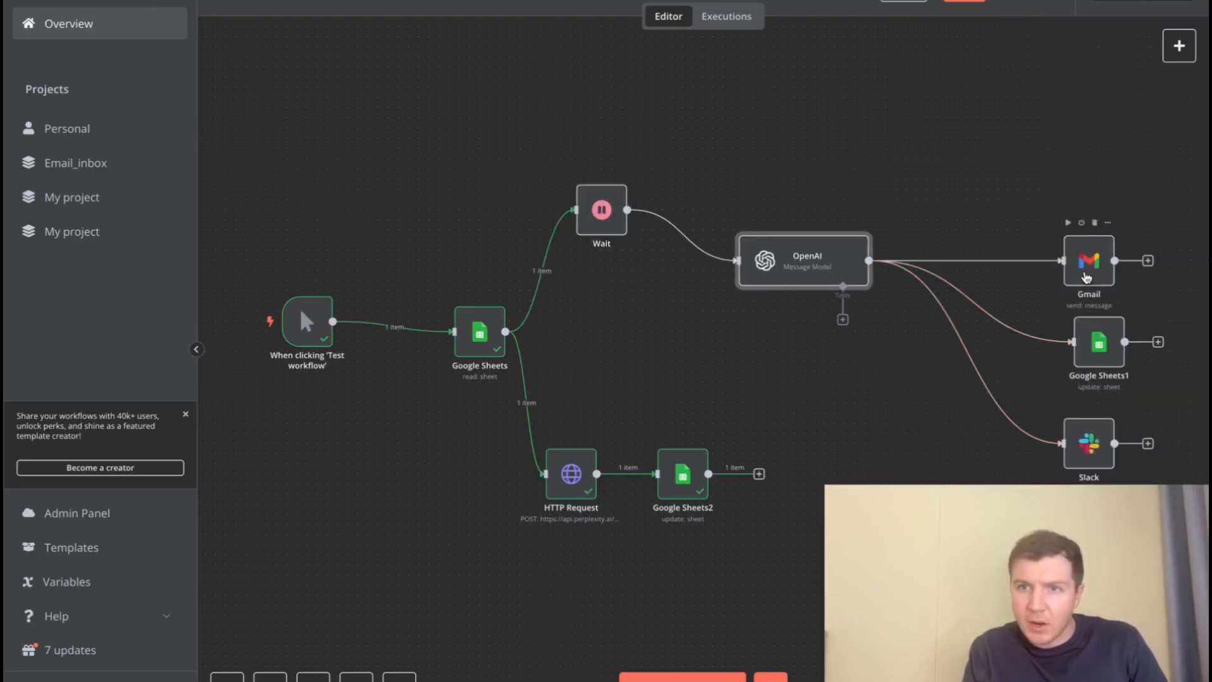
{"action": "left_click_drag", "start_coordinate": [1086, 272], "coordinate": [1045, 190]}
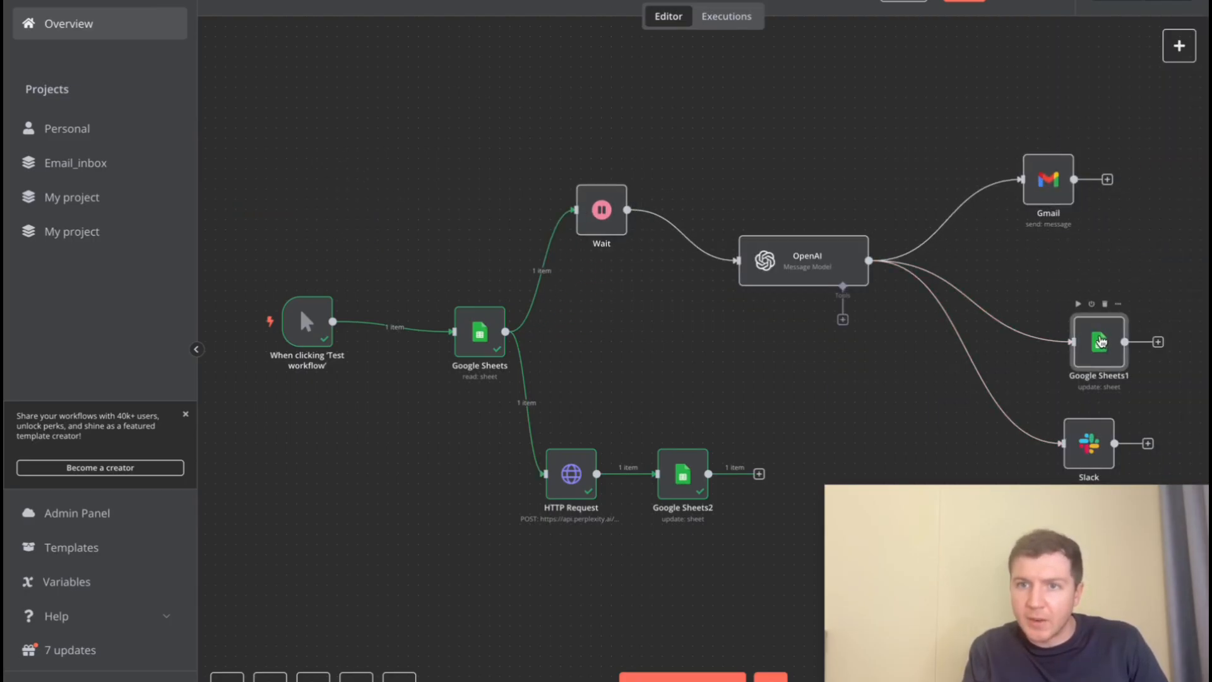
{"action": "left_click_drag", "start_coordinate": [1099, 341], "coordinate": [1039, 281]}
{"action": "left_click_drag", "start_coordinate": [1089, 443], "coordinate": [1048, 382]}
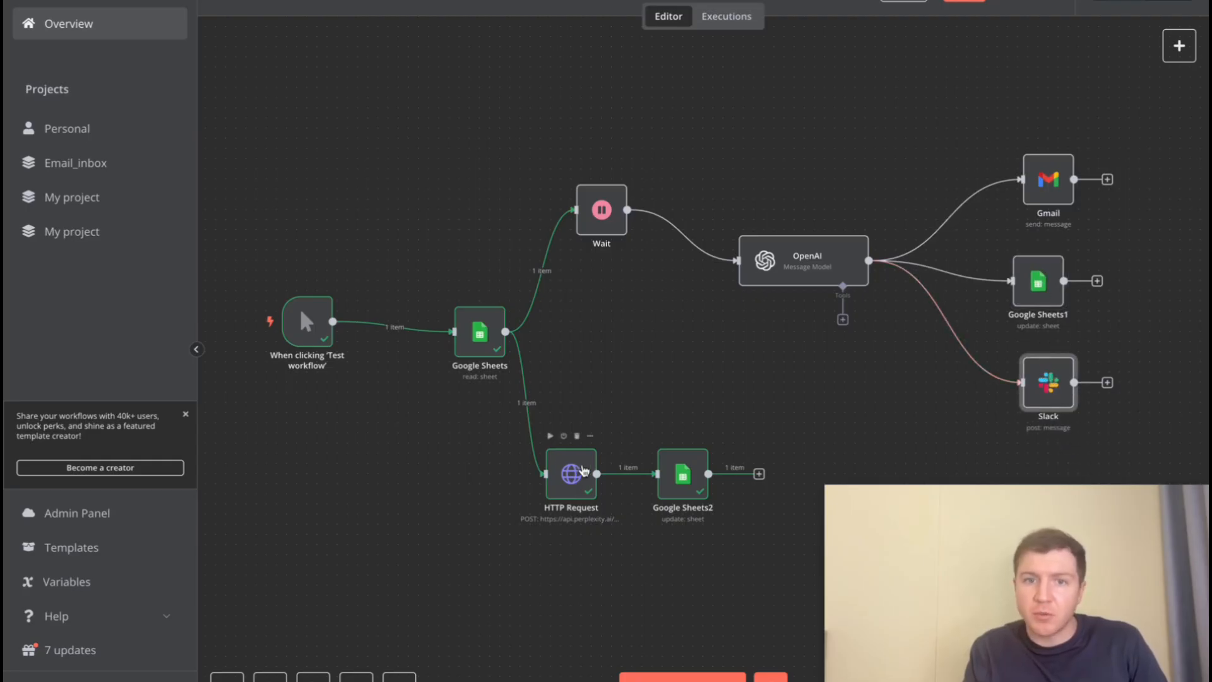